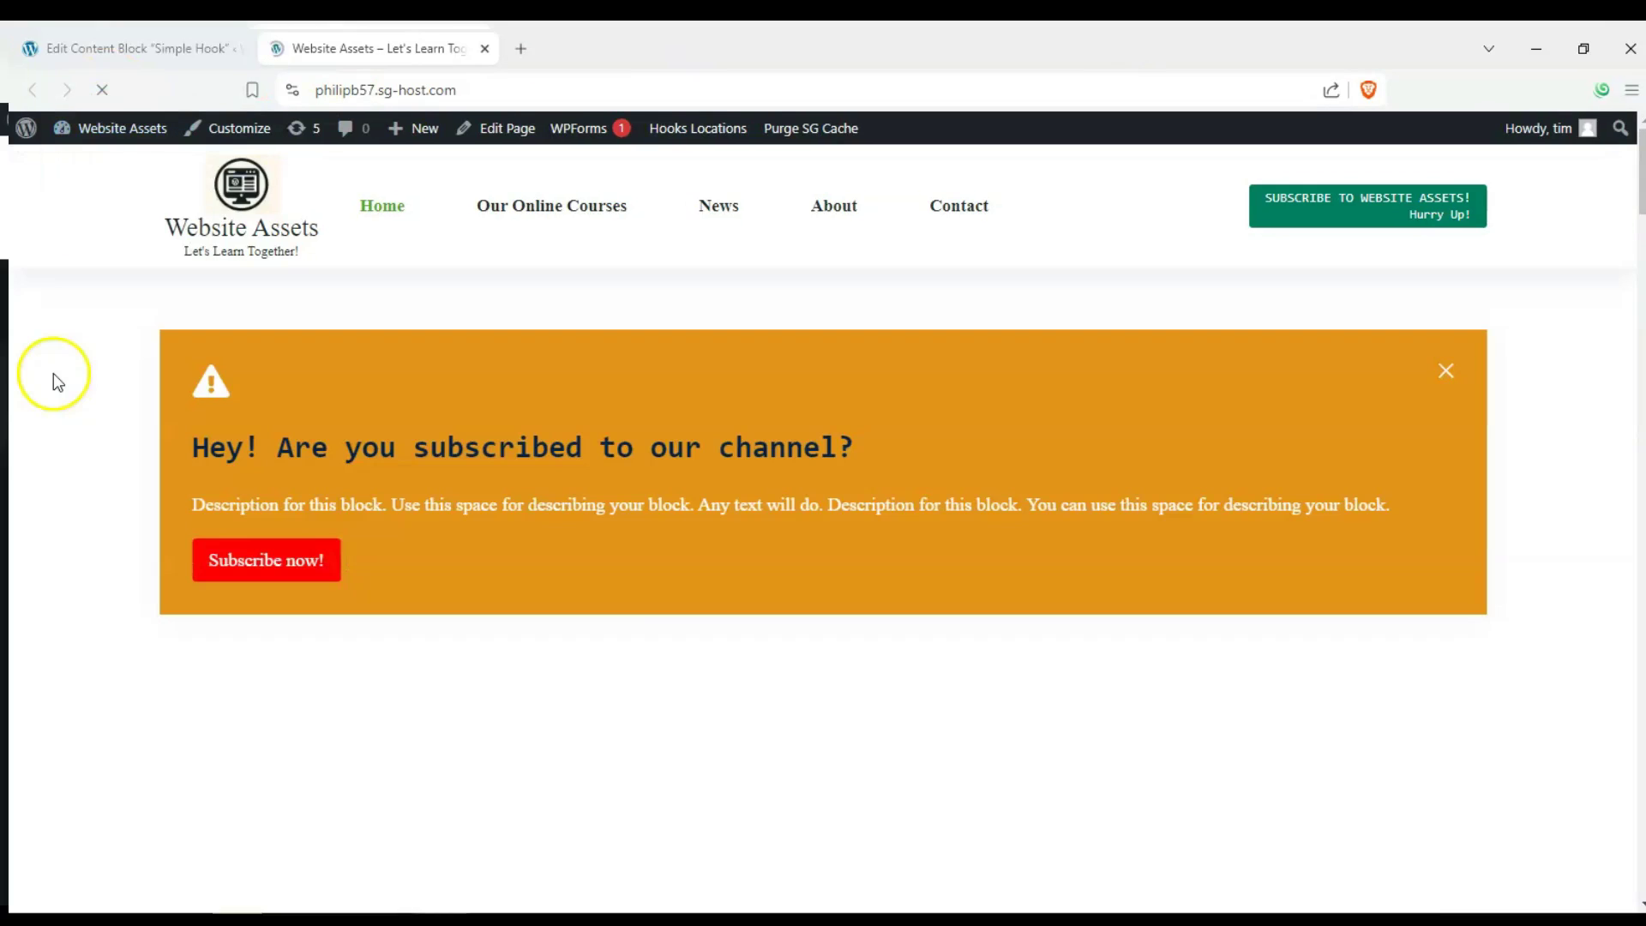
Dismiss the orange notices under the header and above the footer, then reload the homepage.
scroll(312, 354, down, 2)
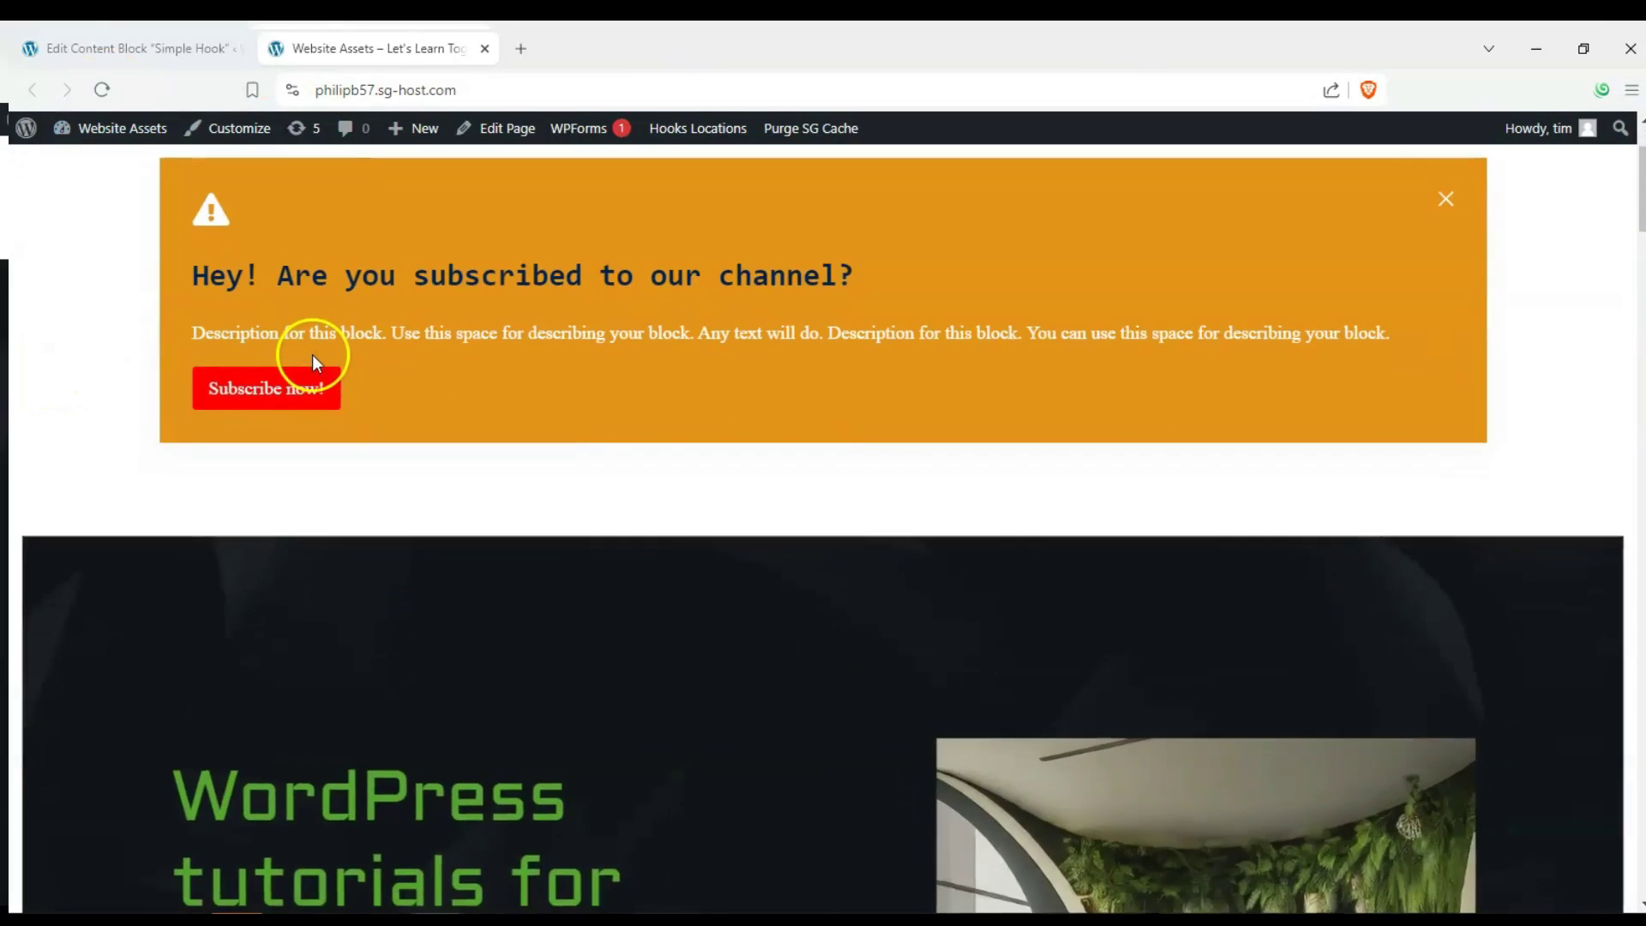
scroll(364, 365, up, 2)
click(1445, 371)
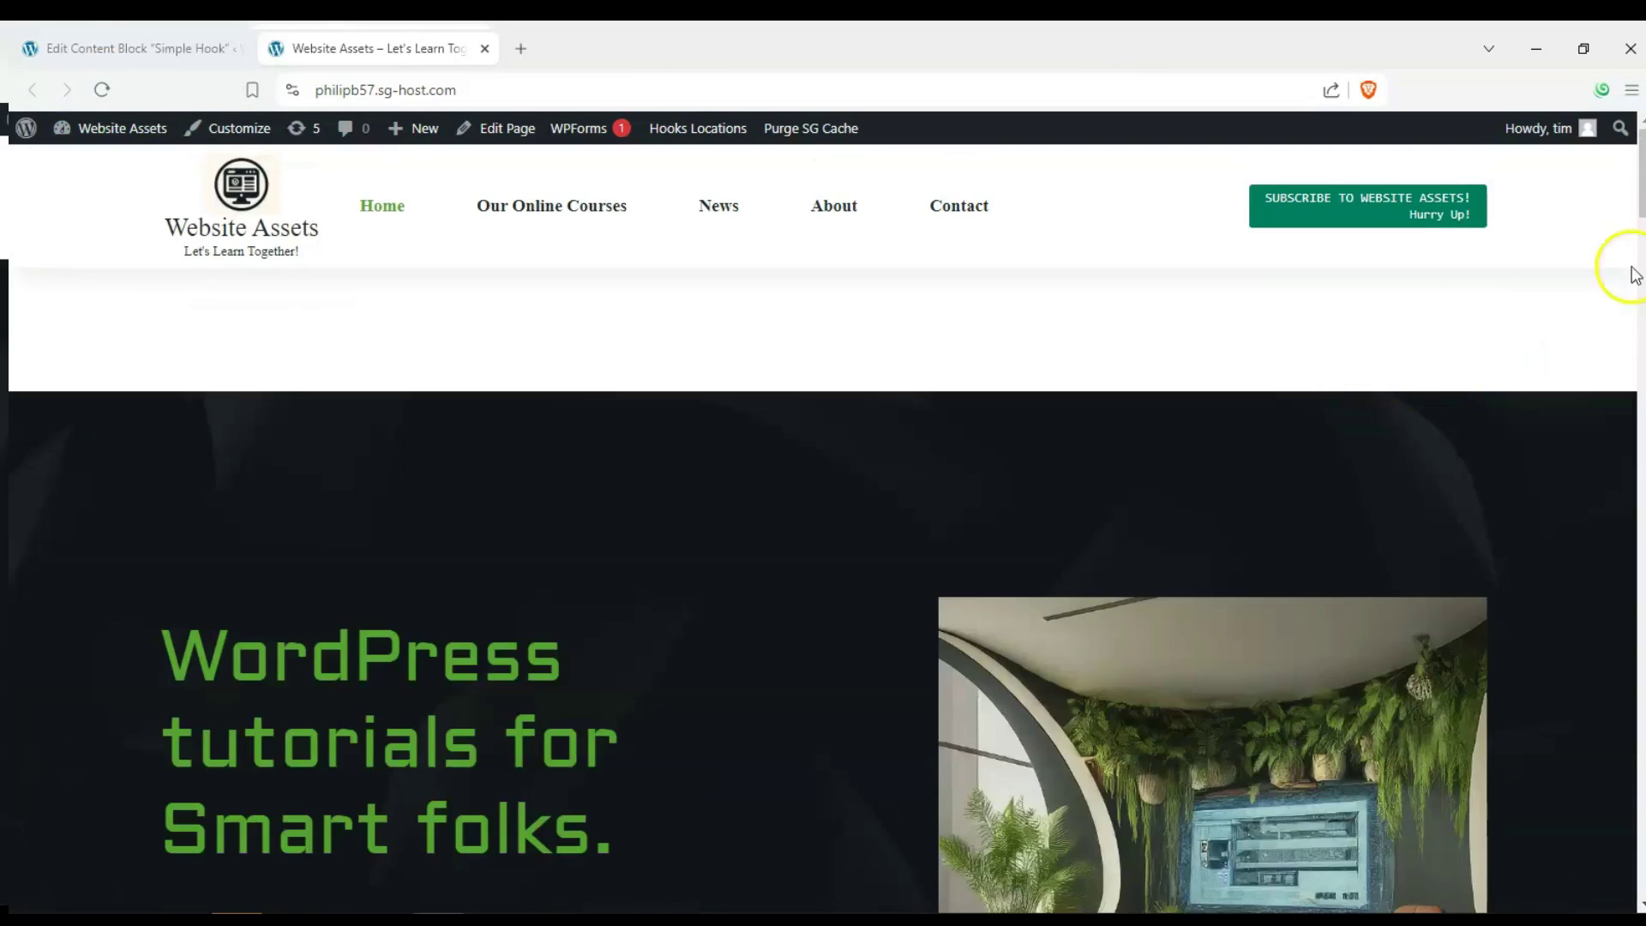
drag(1634, 268, 1639, 846)
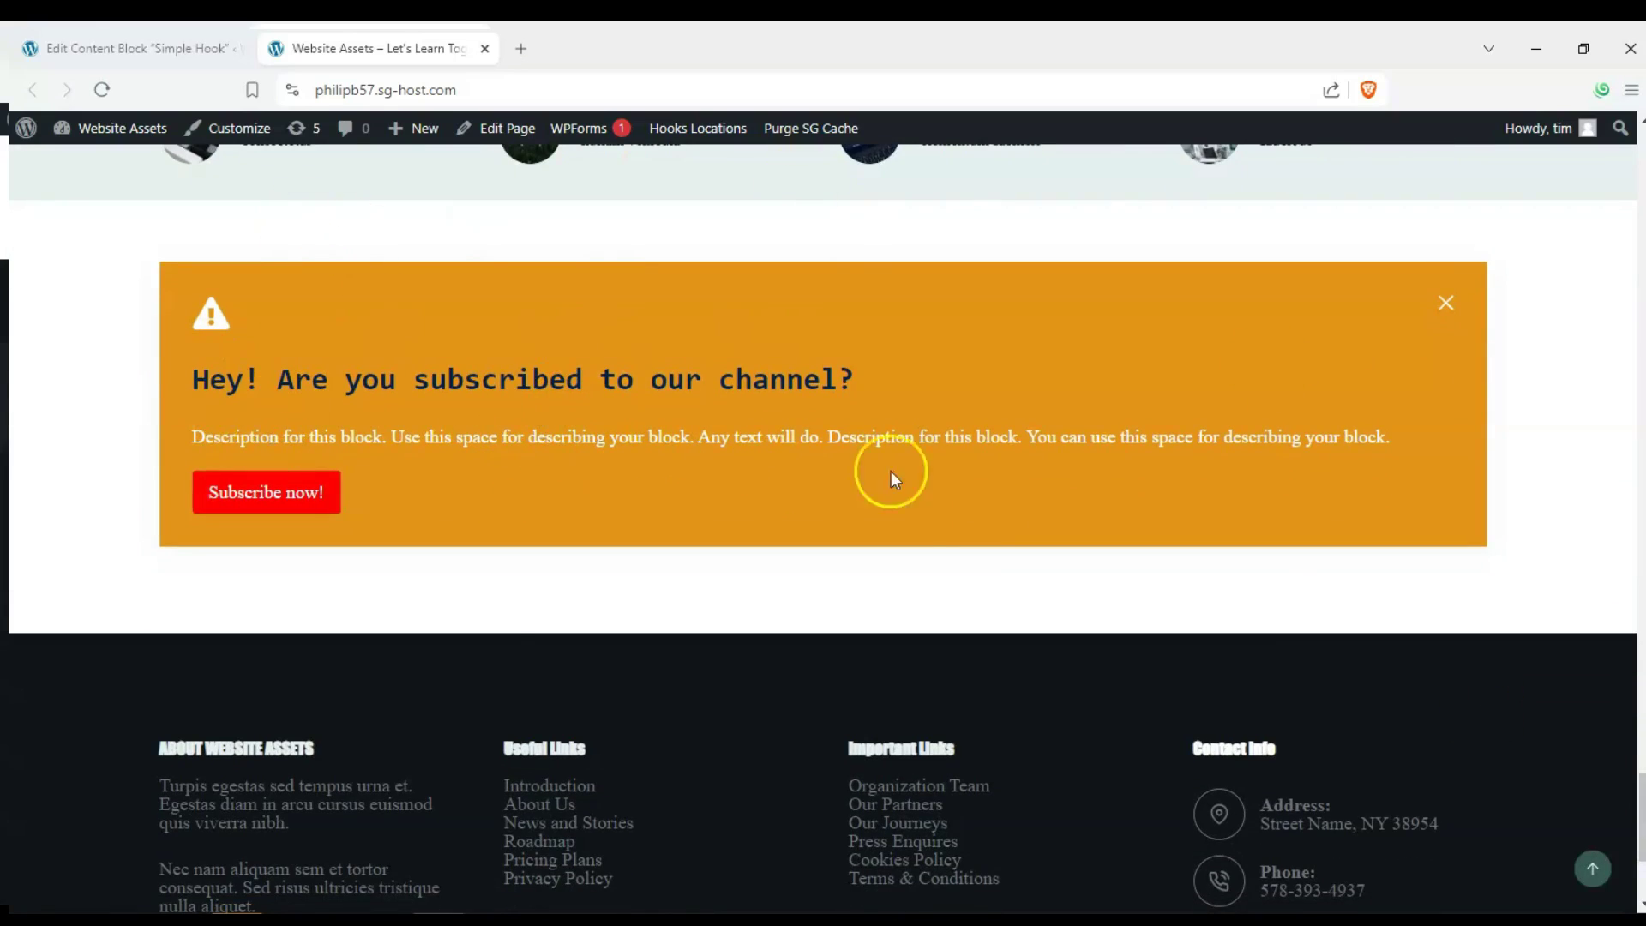
click(1446, 305)
click(102, 89)
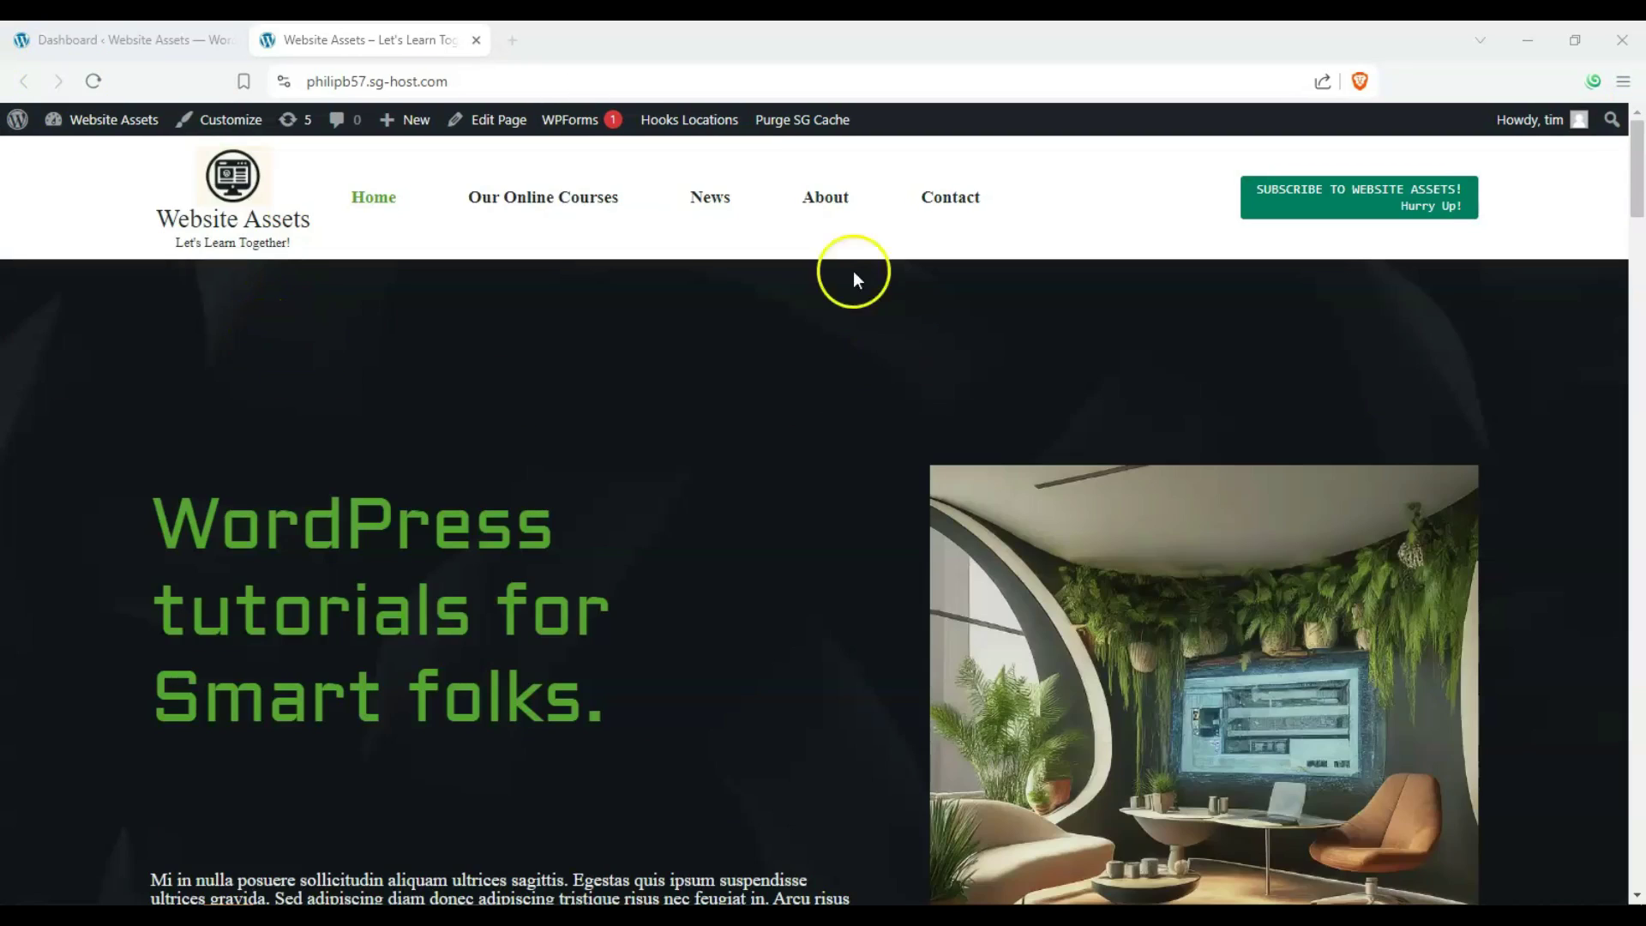
Return to the admin dashboard and go to Blocksy's Content Blocks list.
click(107, 41)
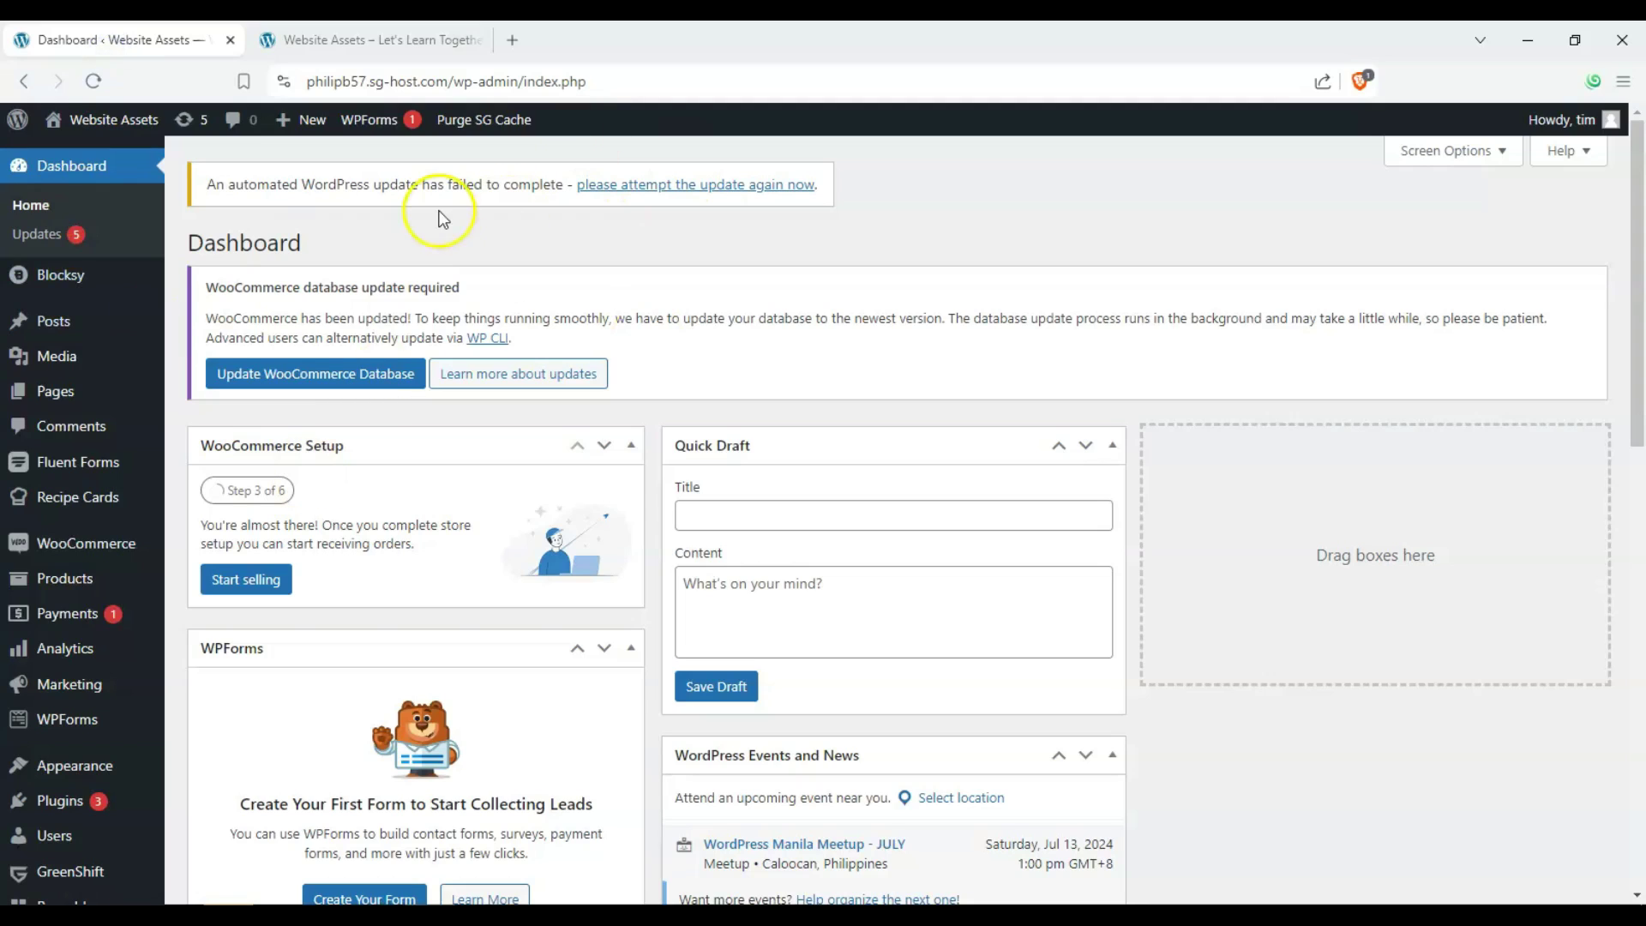
mouse_move(73, 289)
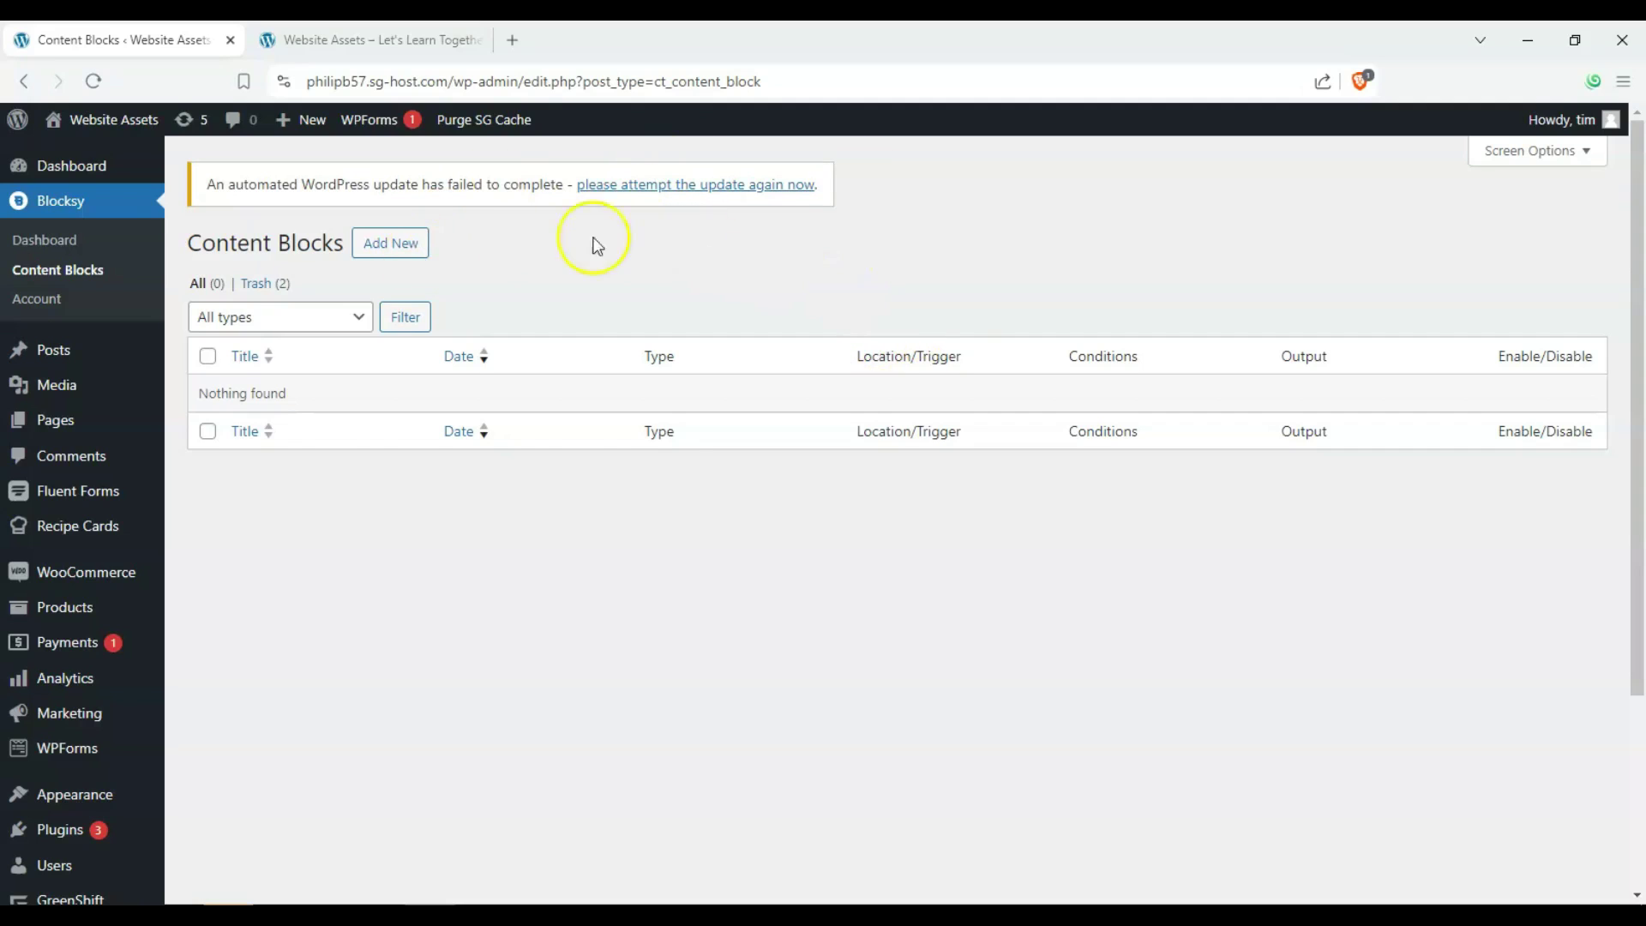
Start a new content block and choose the Custom Content/Hooks type.
click(408, 246)
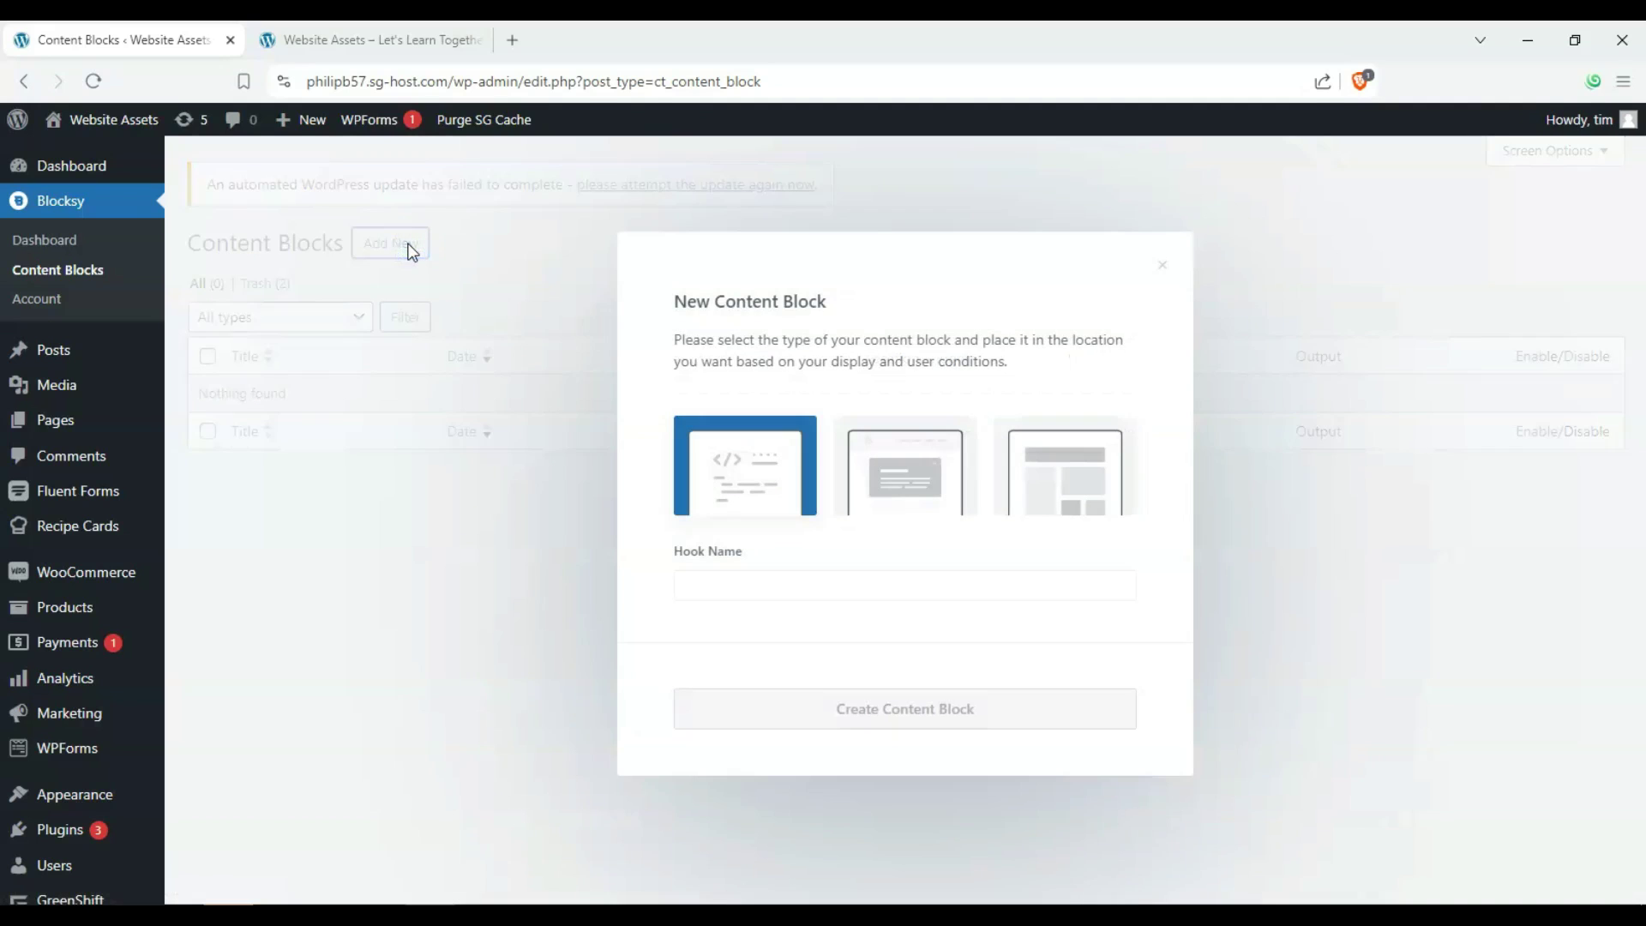
click(891, 484)
click(1018, 499)
click(977, 538)
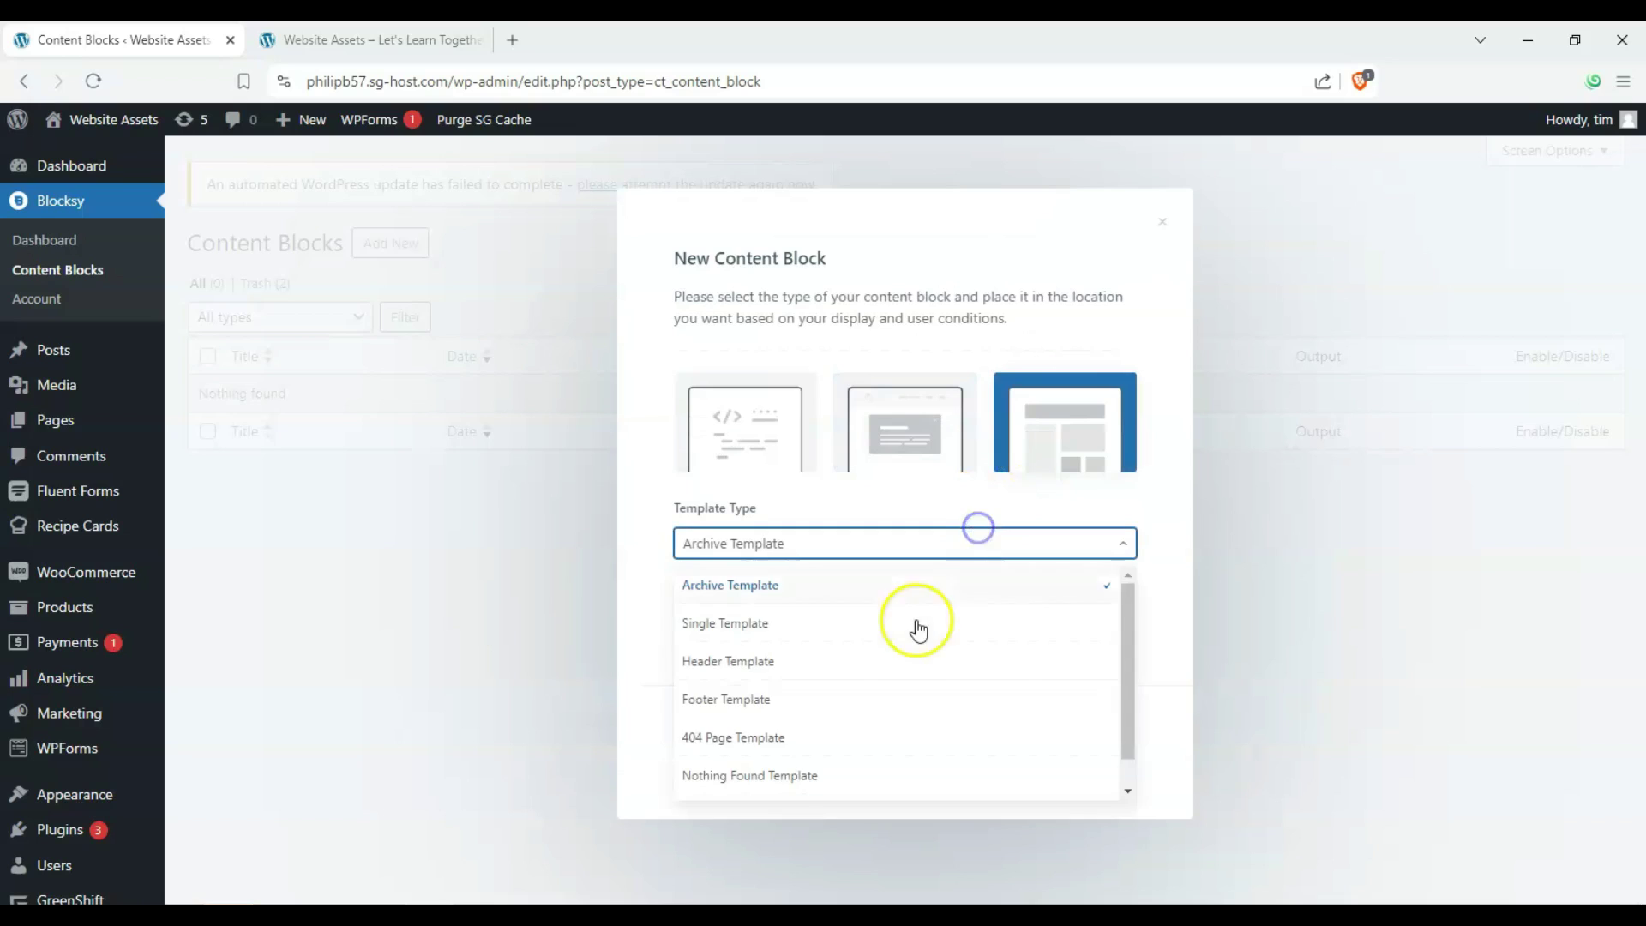
scroll(891, 673, down, 1)
click(728, 457)
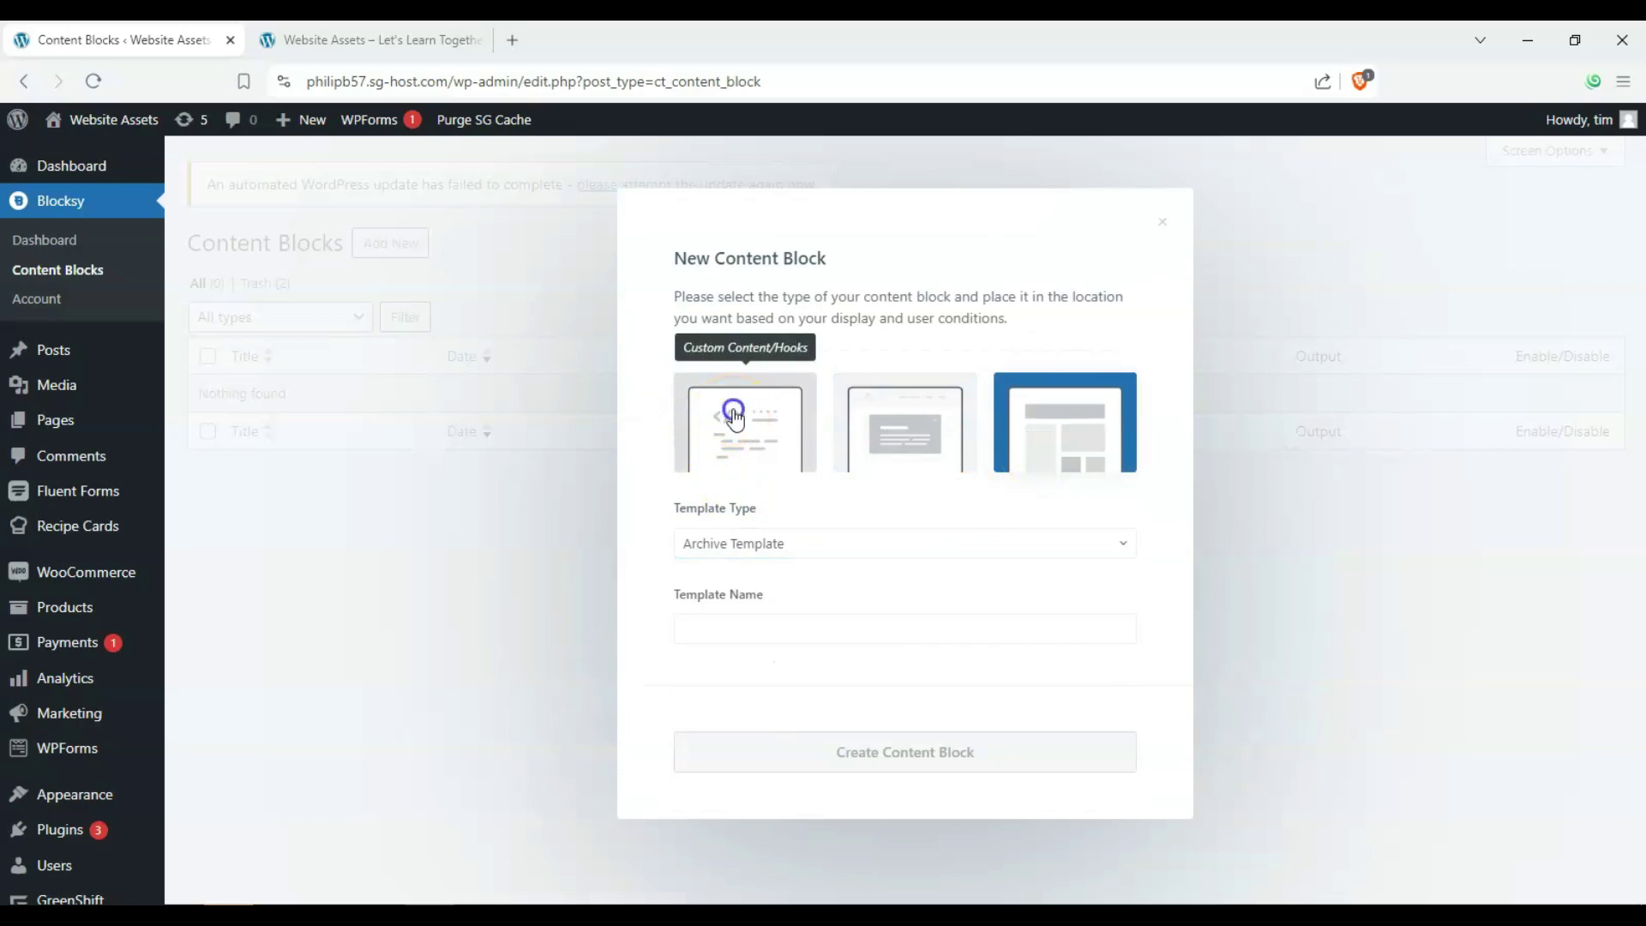
click(731, 452)
click(756, 454)
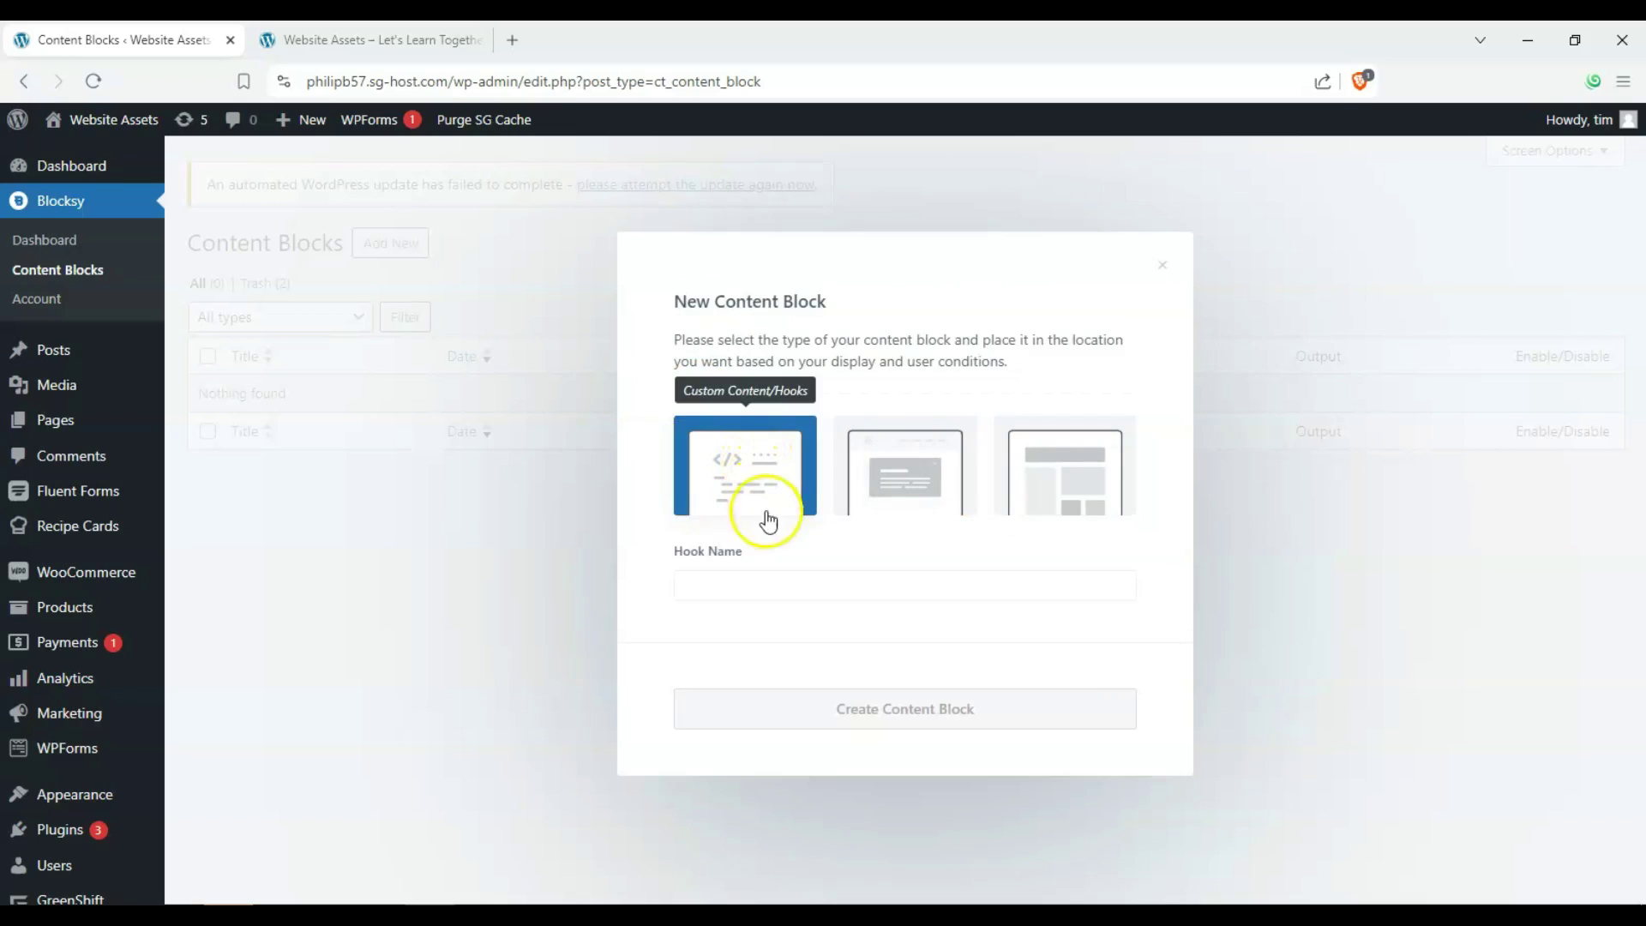
Name the hook 'Simple Hook' and create the content block.
click(781, 585)
click(781, 585)
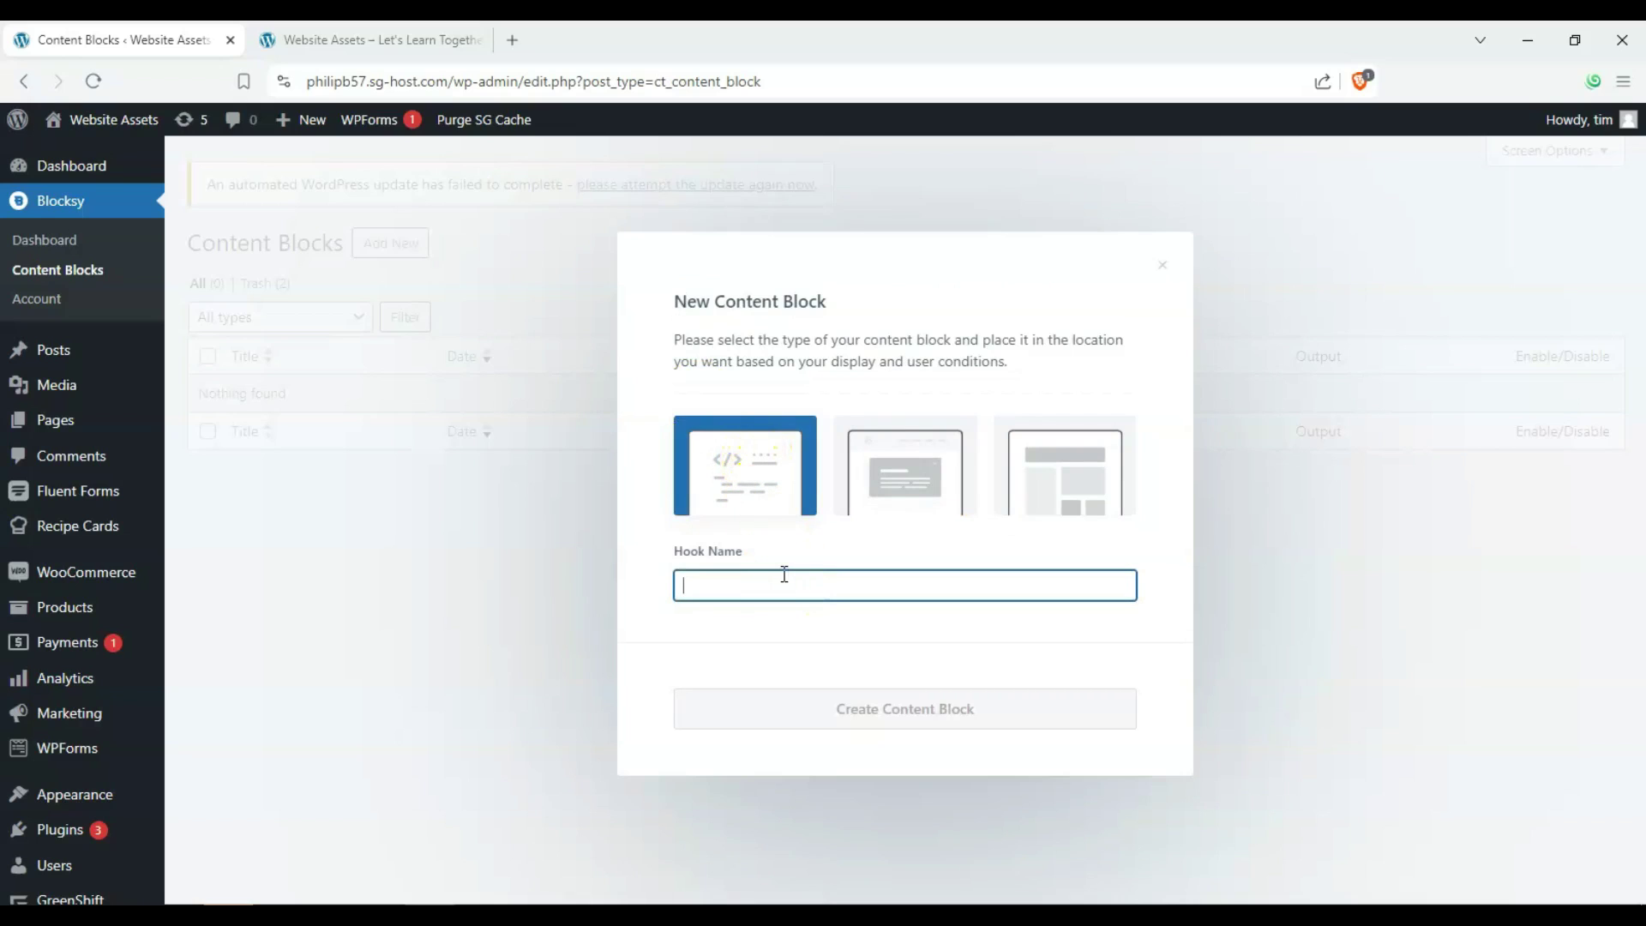
text(s)
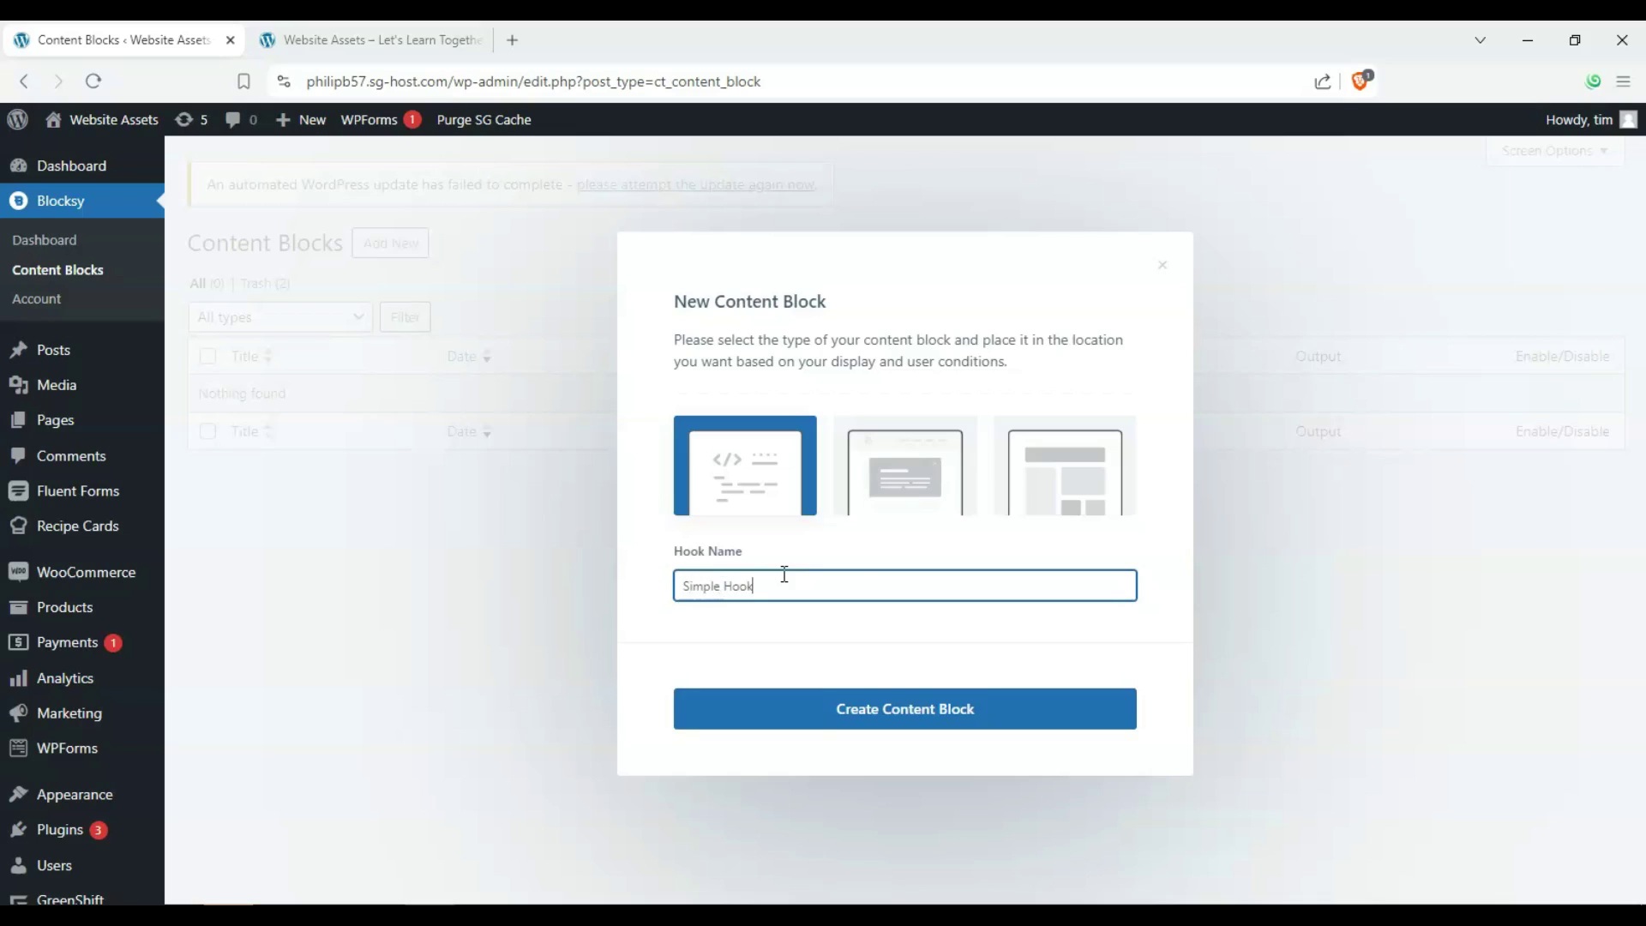
click(889, 708)
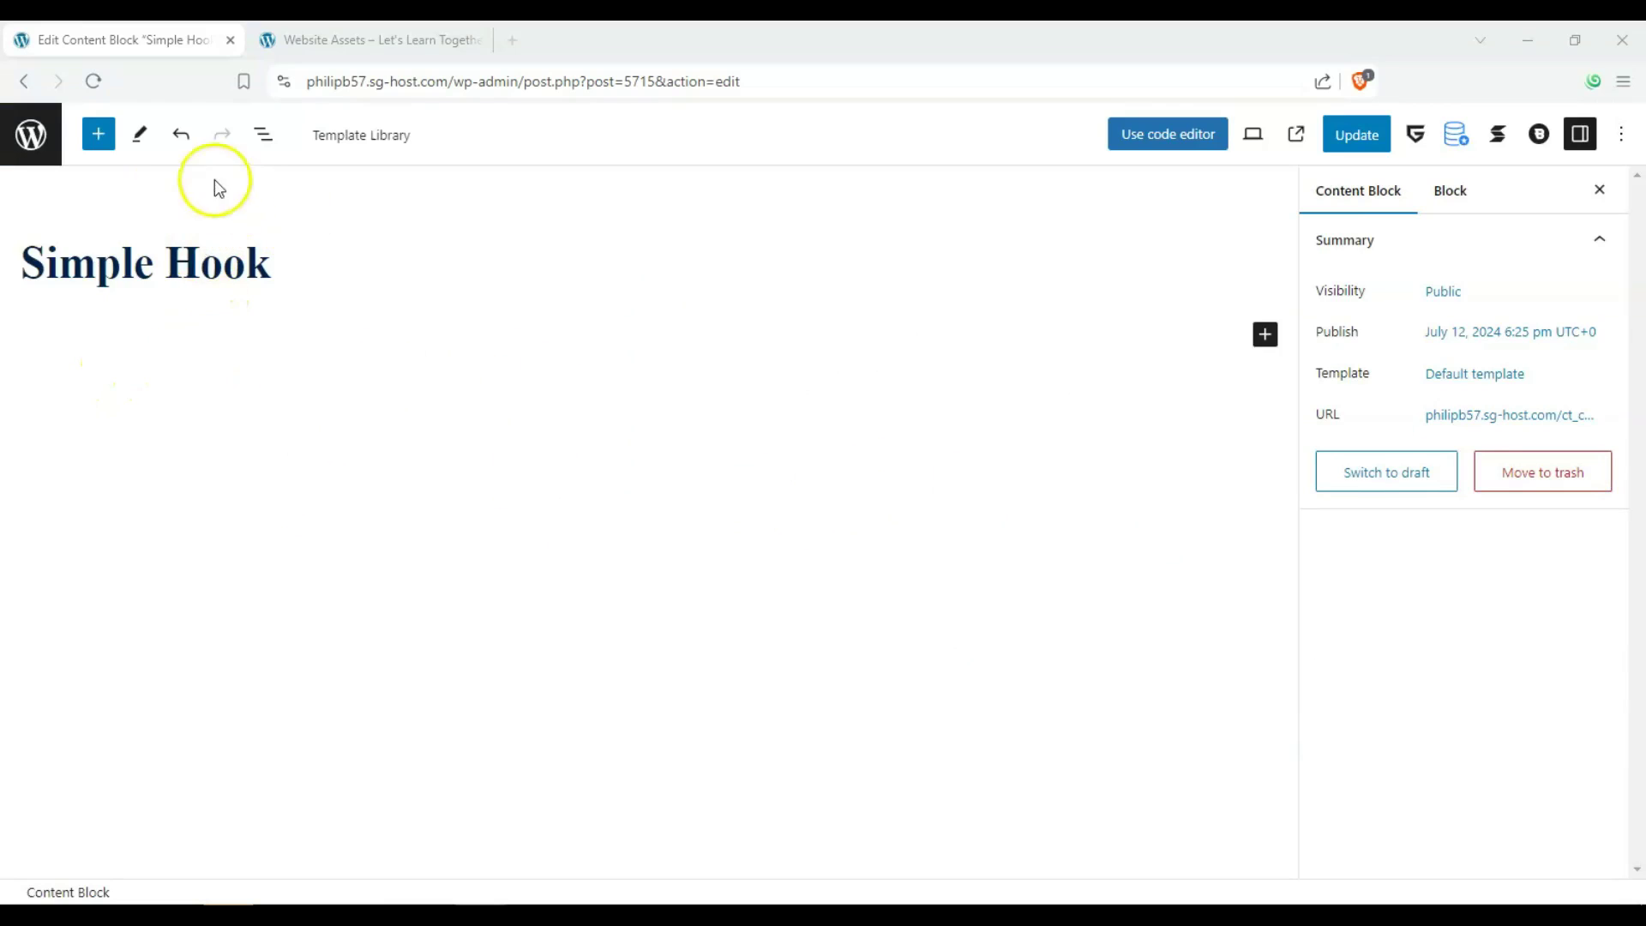
Open the block inserter and browse the Stackable blocks to find Notification.
click(99, 134)
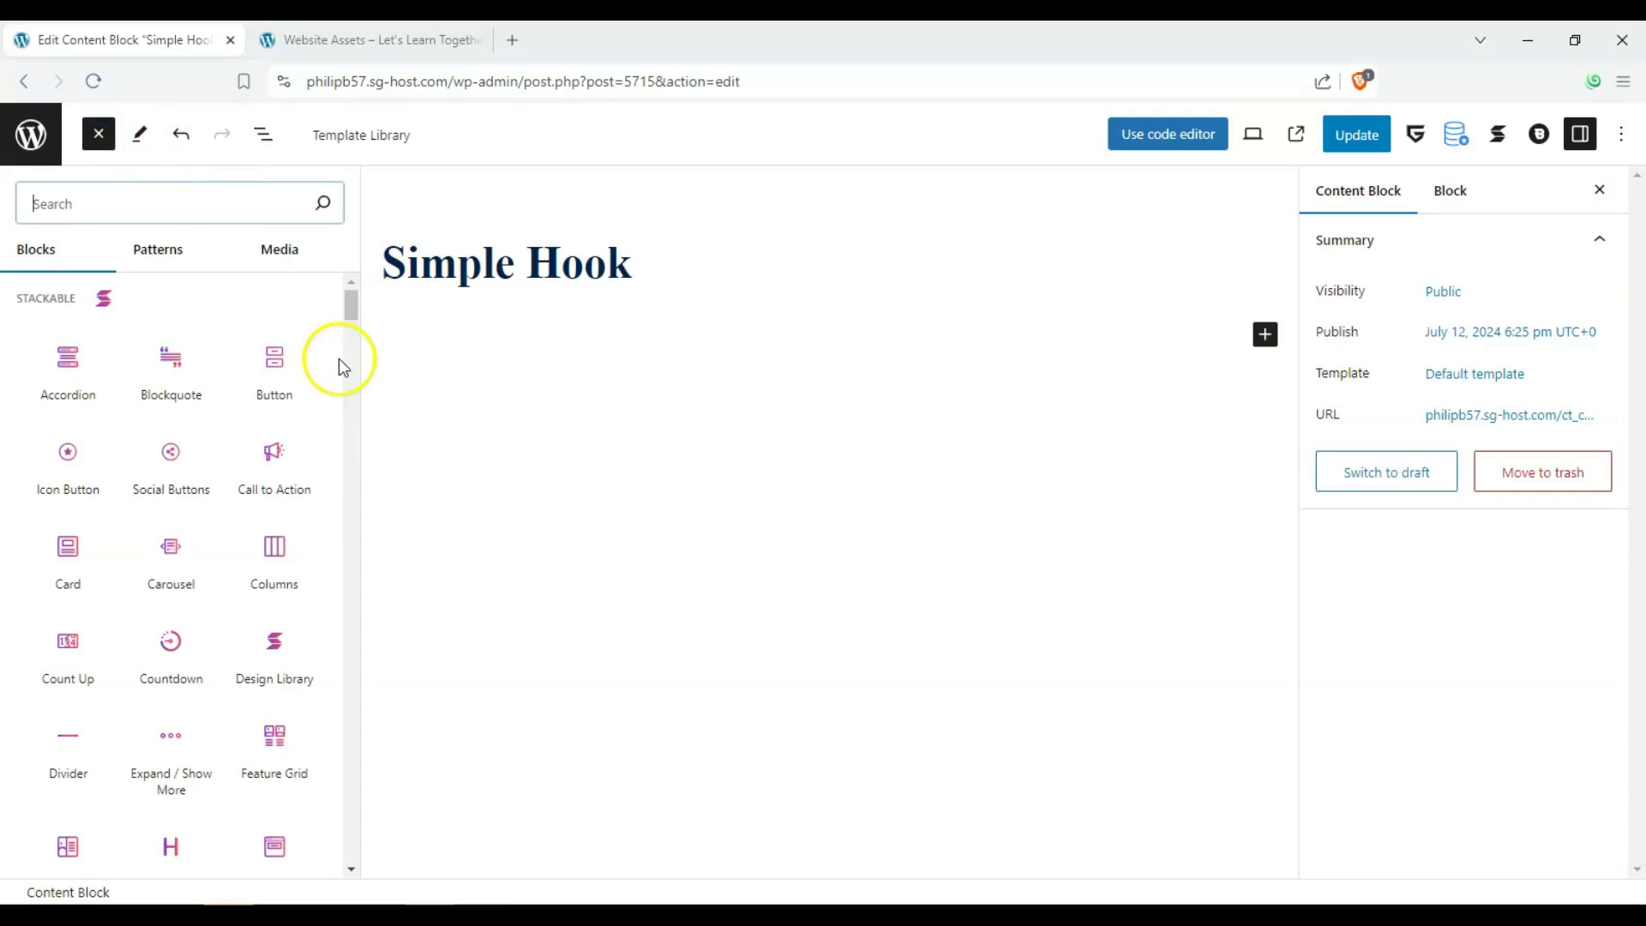
mouse_move(289, 395)
scroll(283, 411, down, 8)
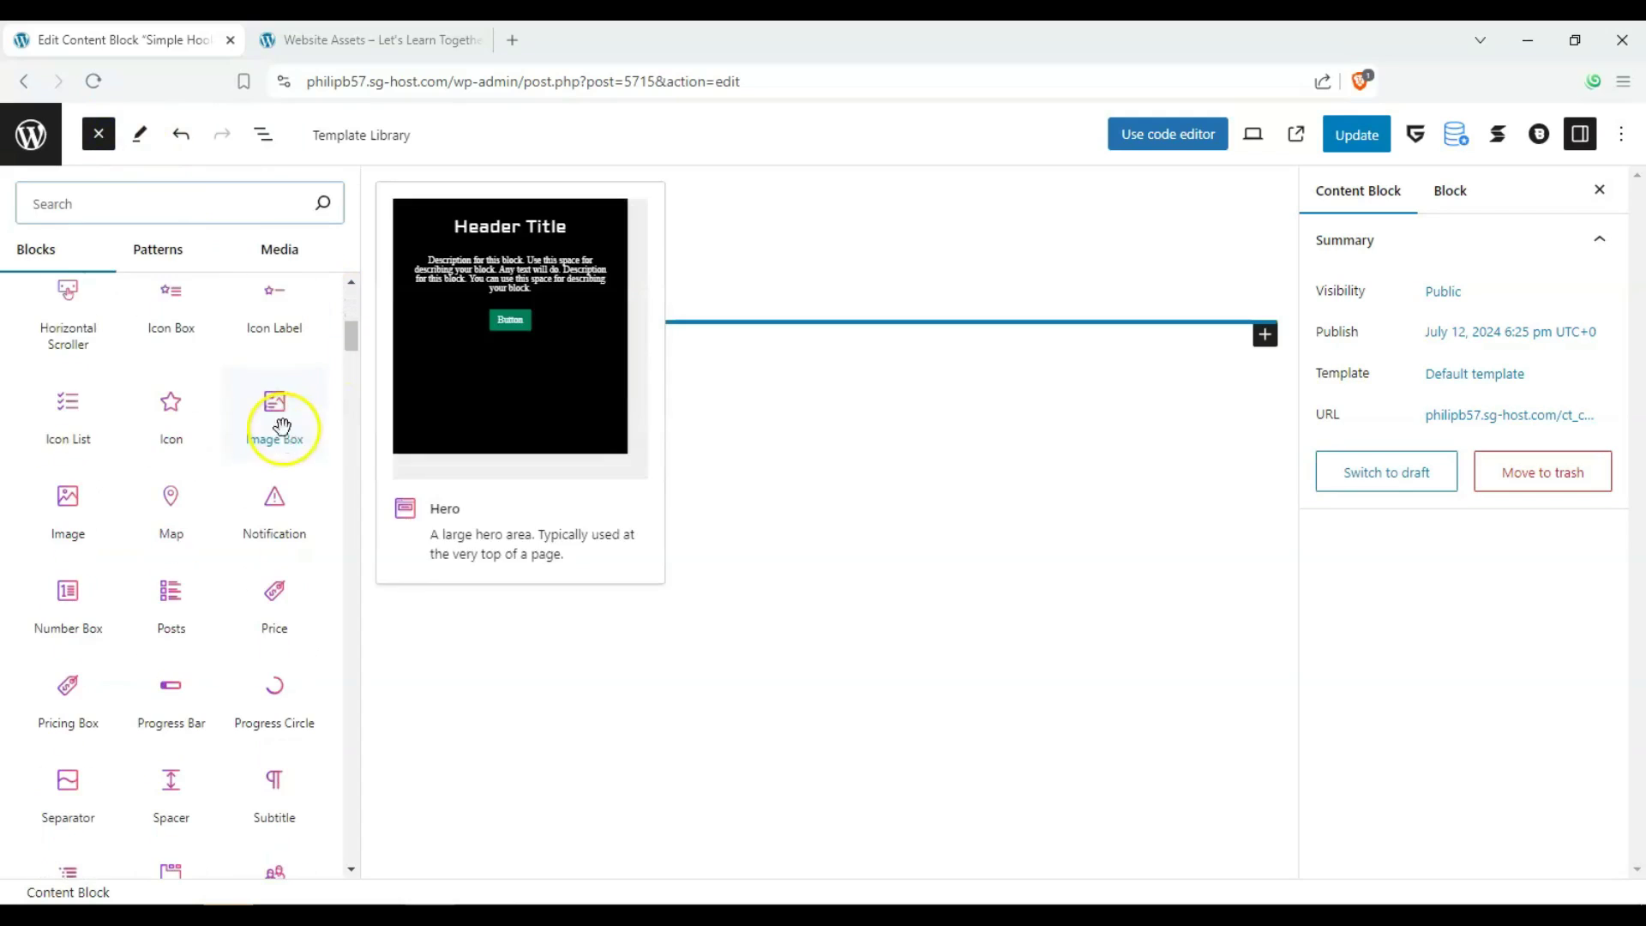
scroll(294, 599, up, 1)
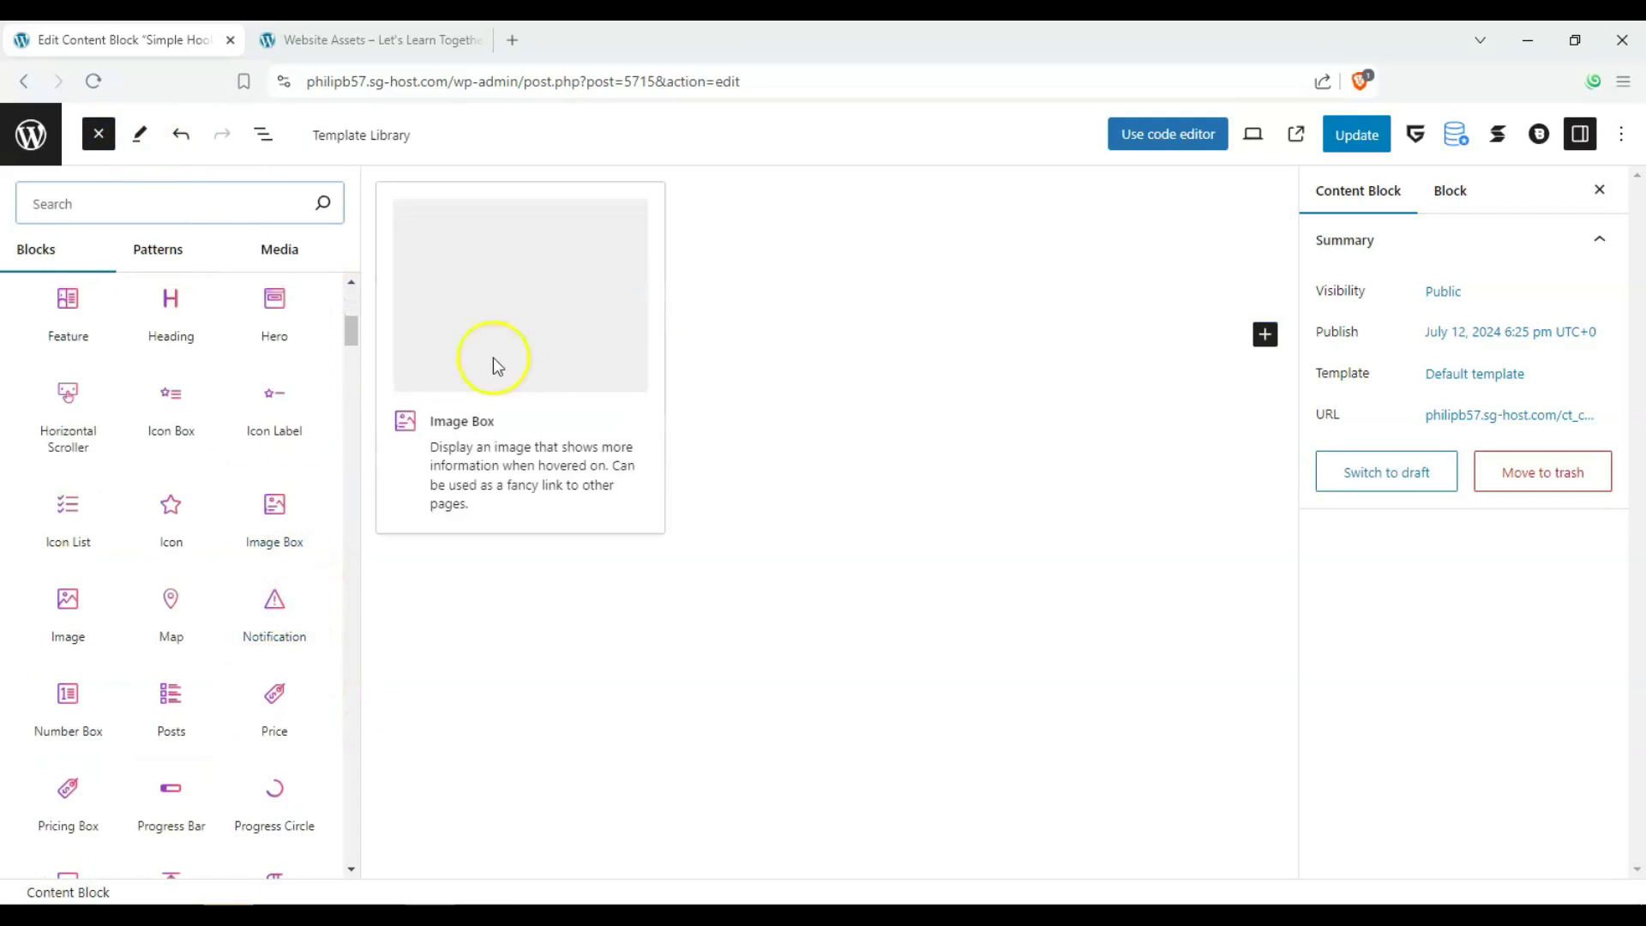
scroll(338, 499, up, 3)
scroll(335, 531, down, 2)
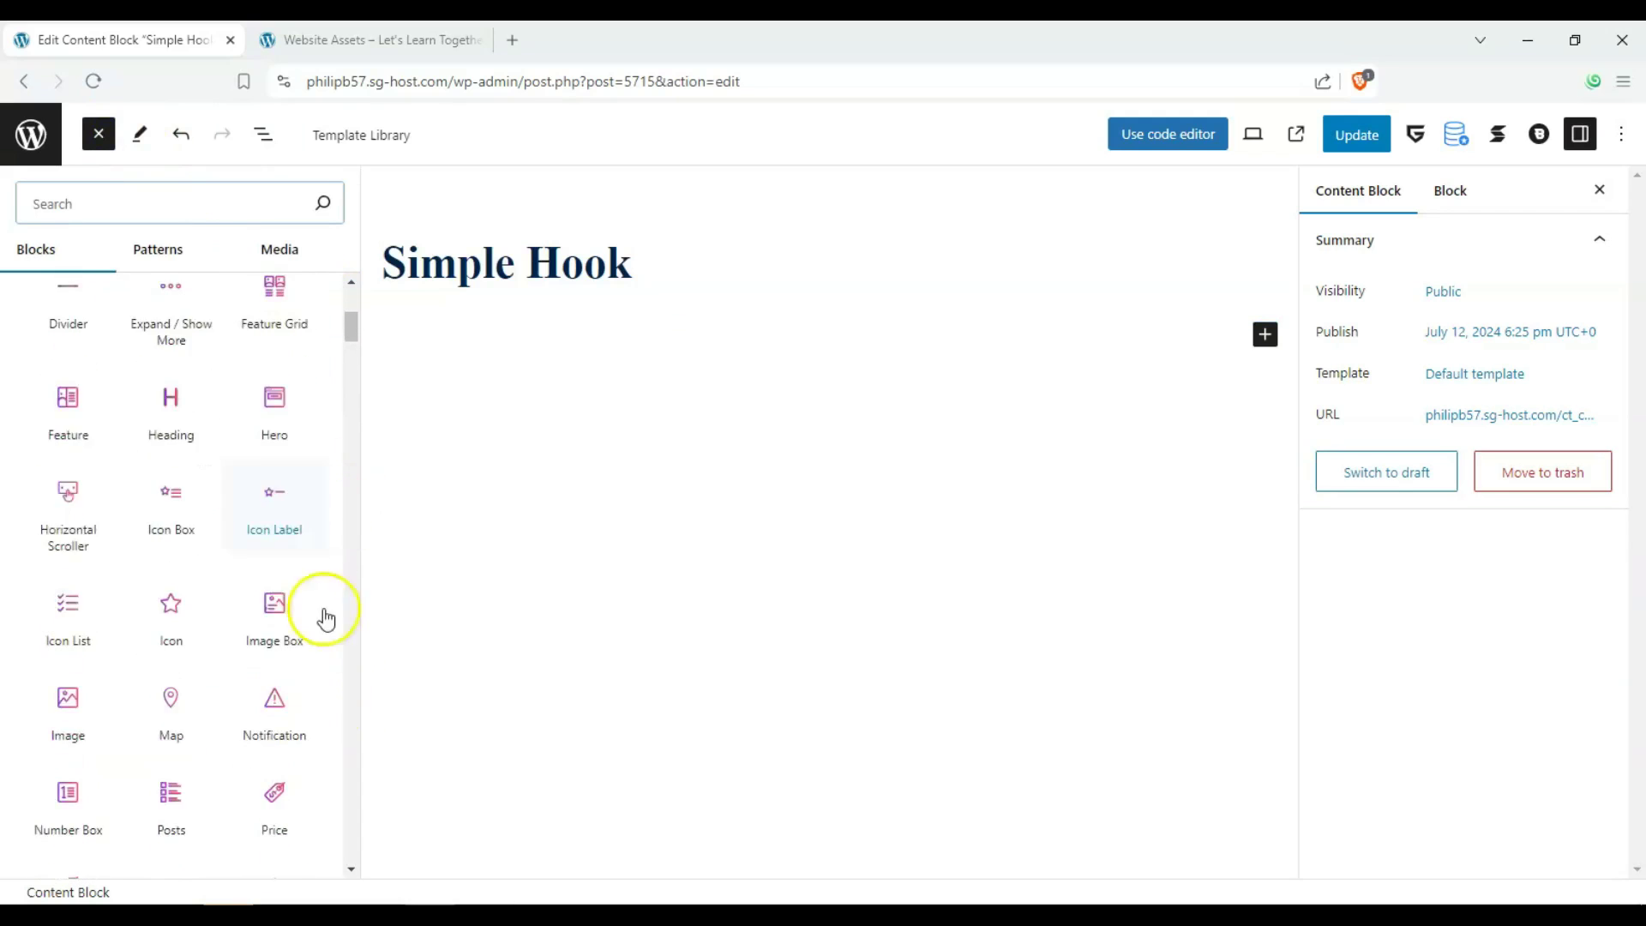
mouse_move(268, 667)
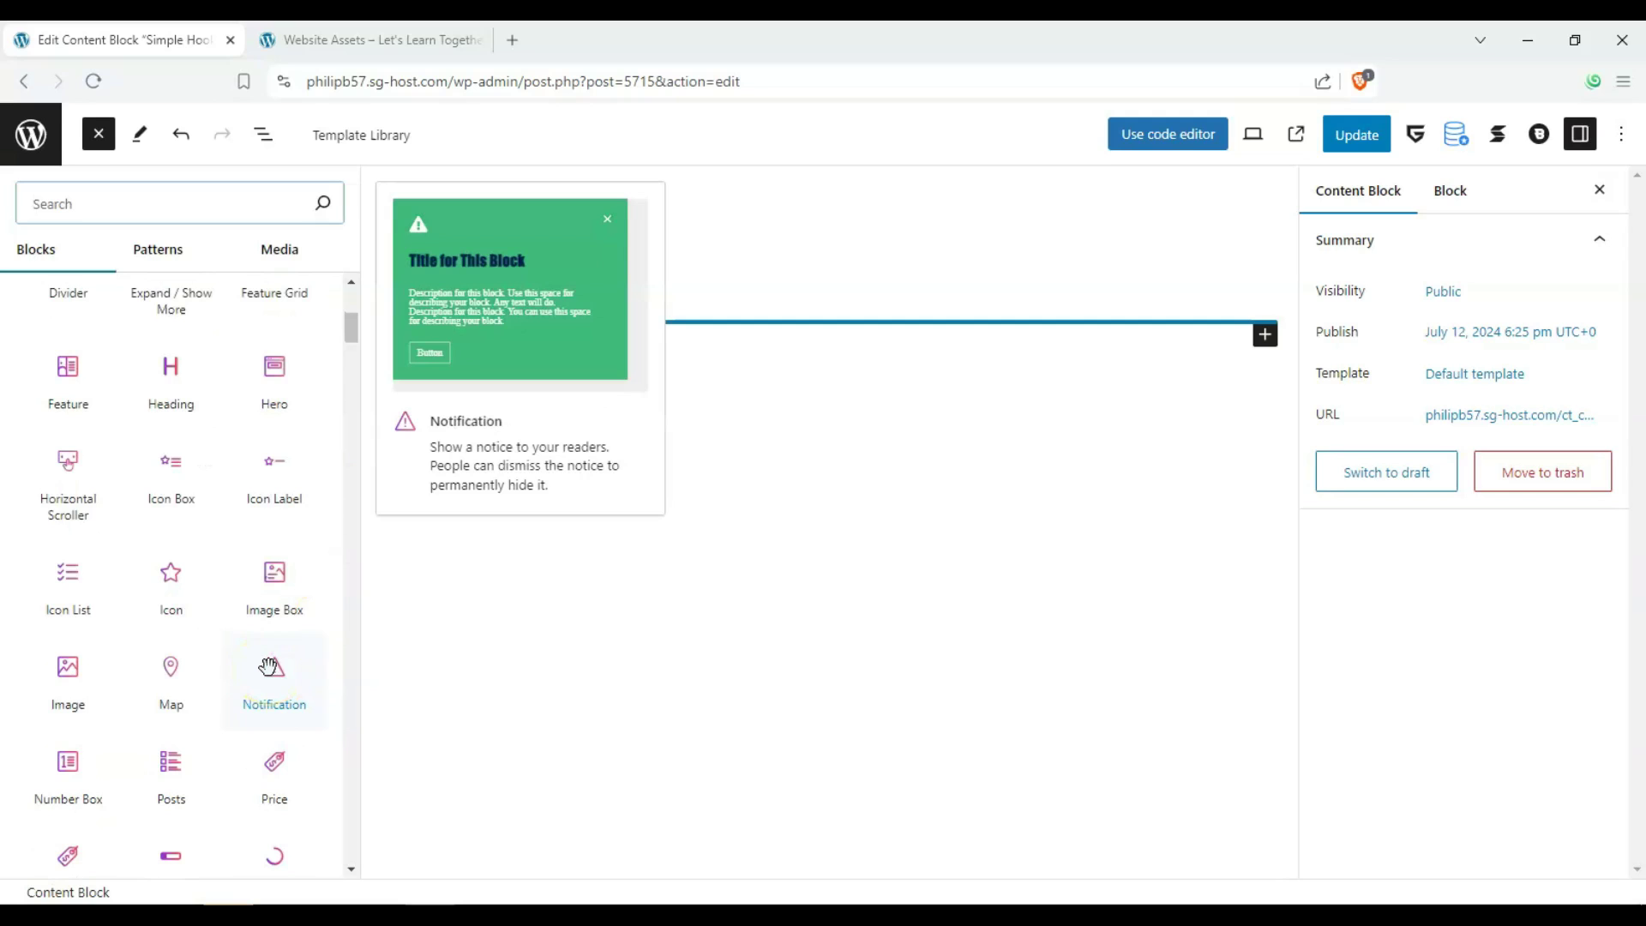
Insert a Stackable Notification block using the Default style.
click(268, 667)
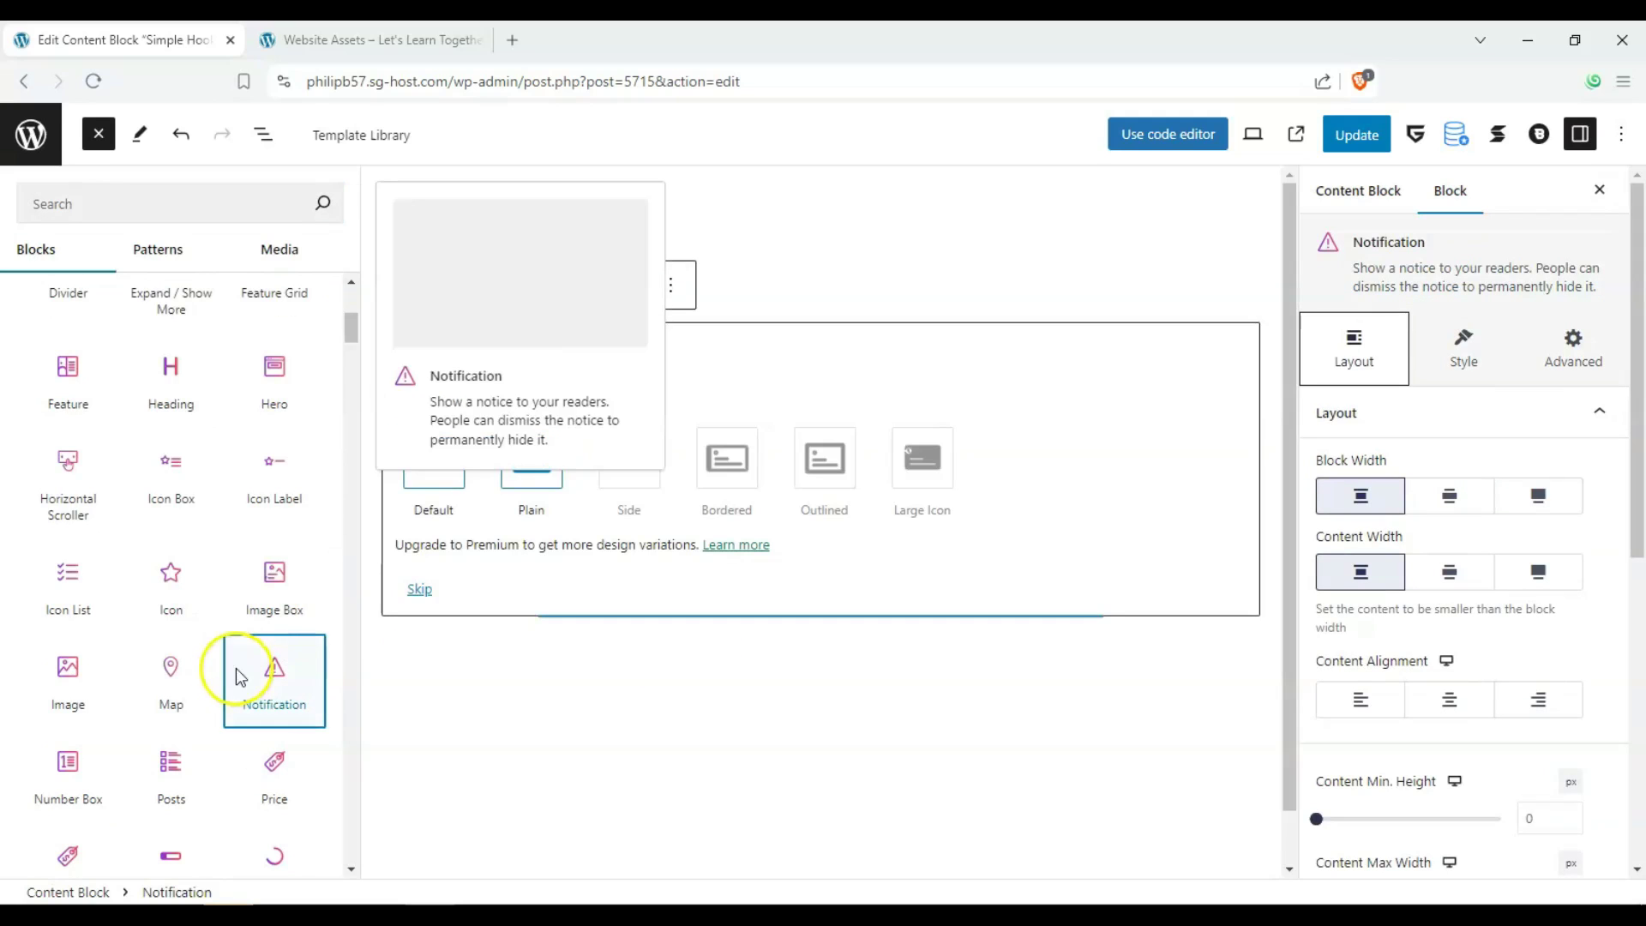
click(433, 458)
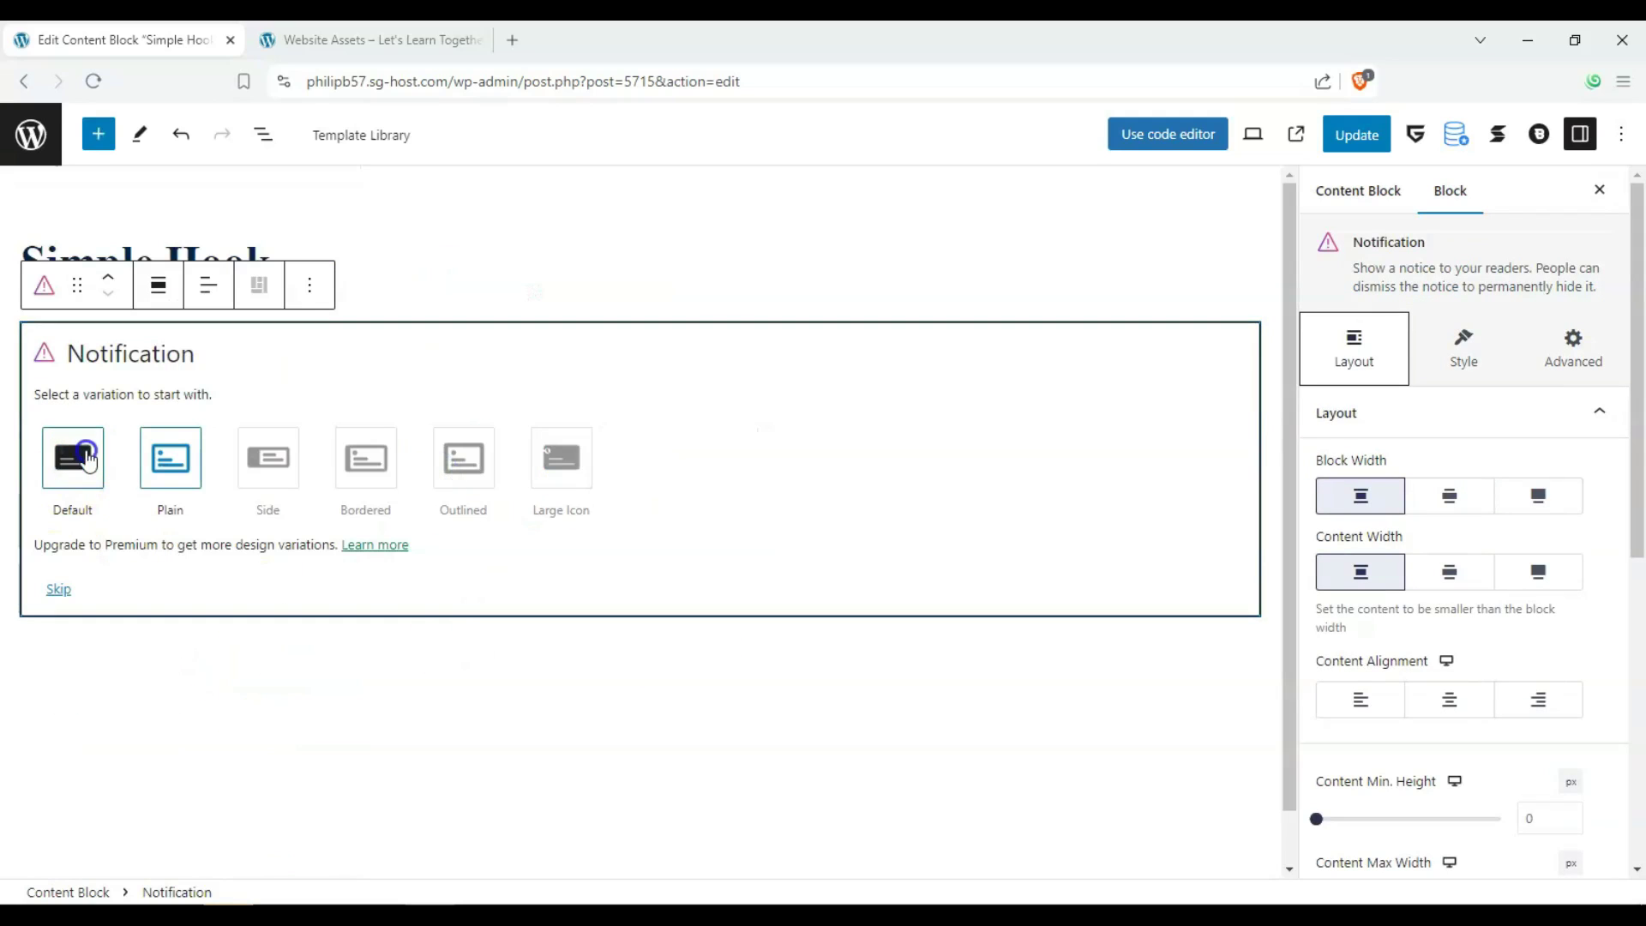
click(75, 457)
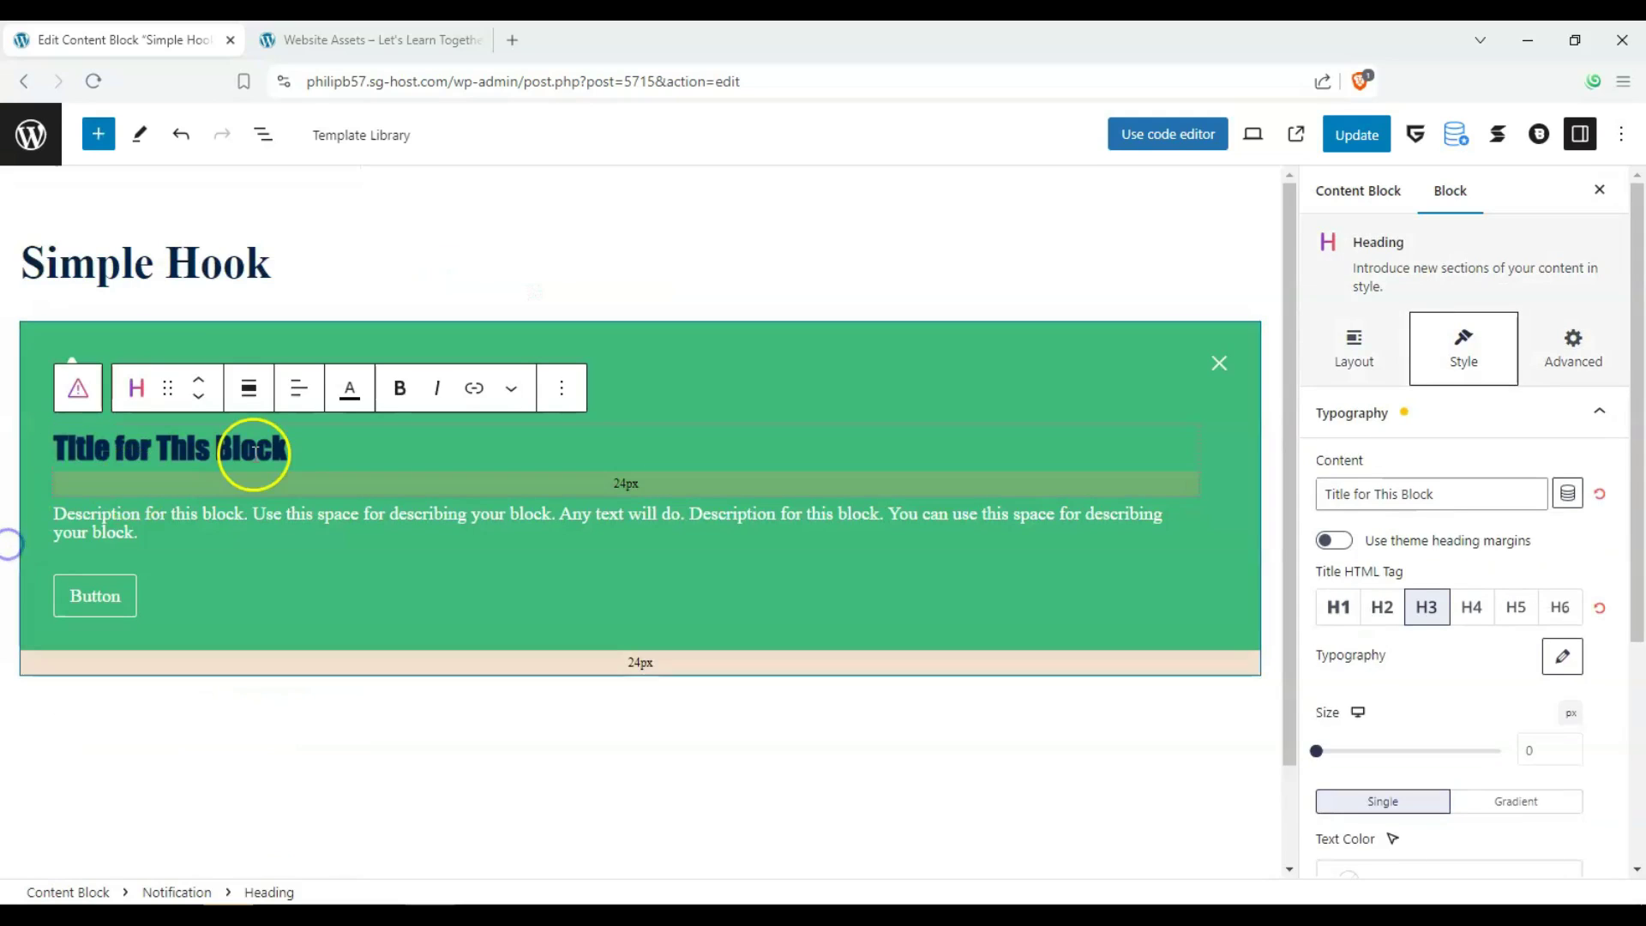
Set the heading to 'Hey! Are you subscribed to our channel?' and the button label to 'Subscribe now!'.
double_click(255, 452)
triple_click(276, 452)
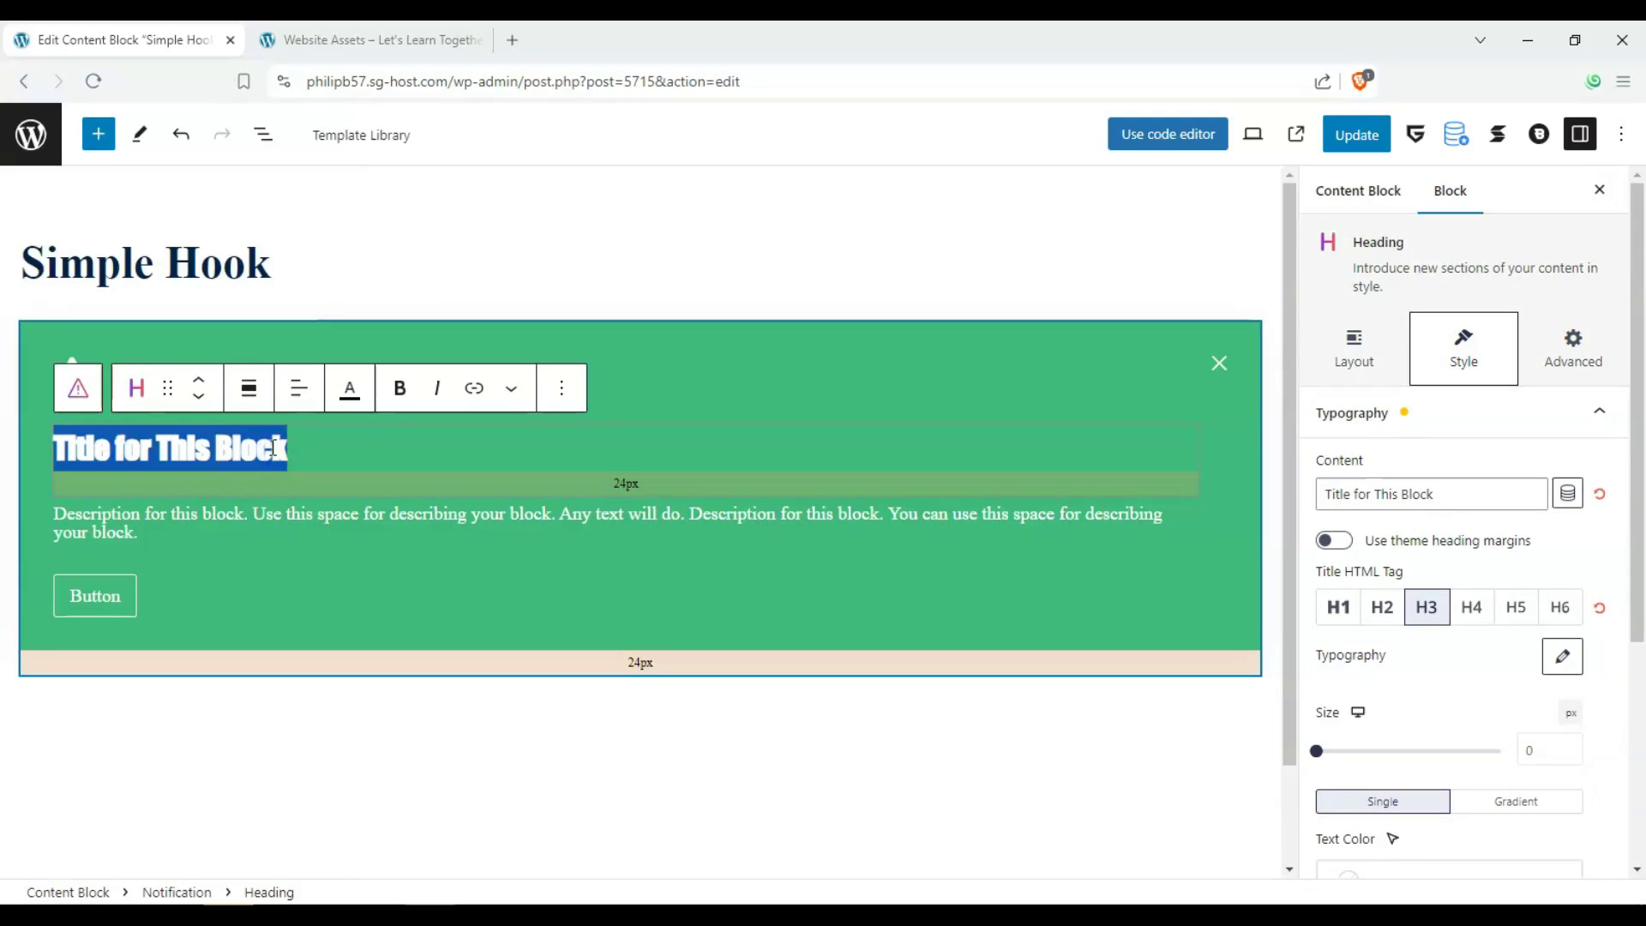
text(New)
key(BackSpace)
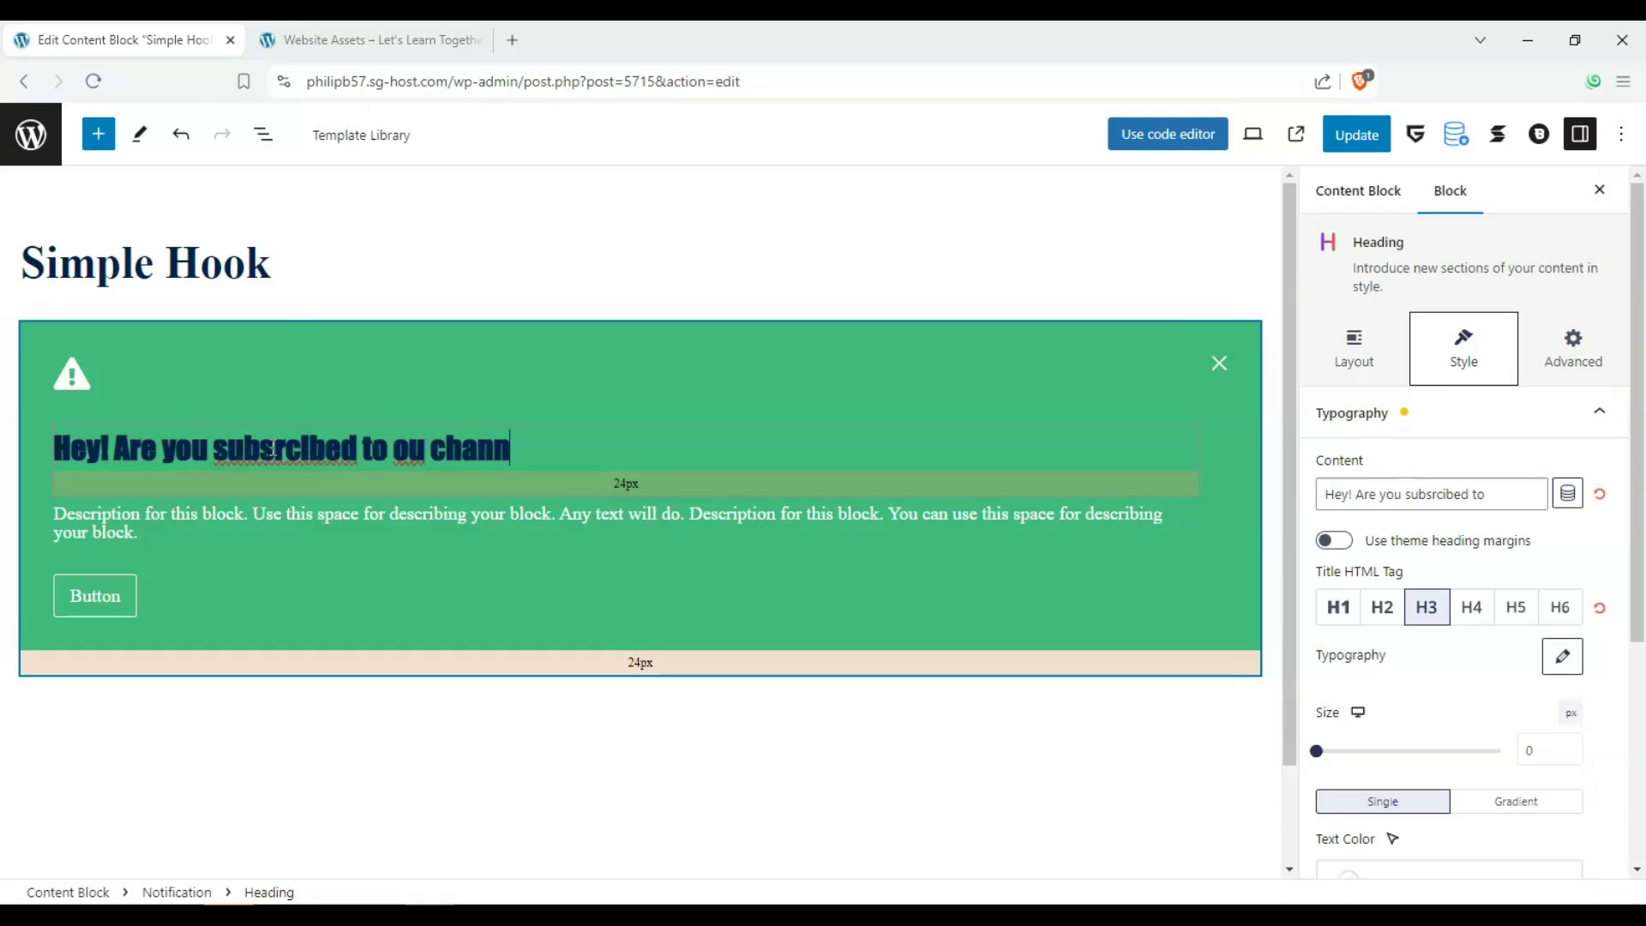
click(430, 450)
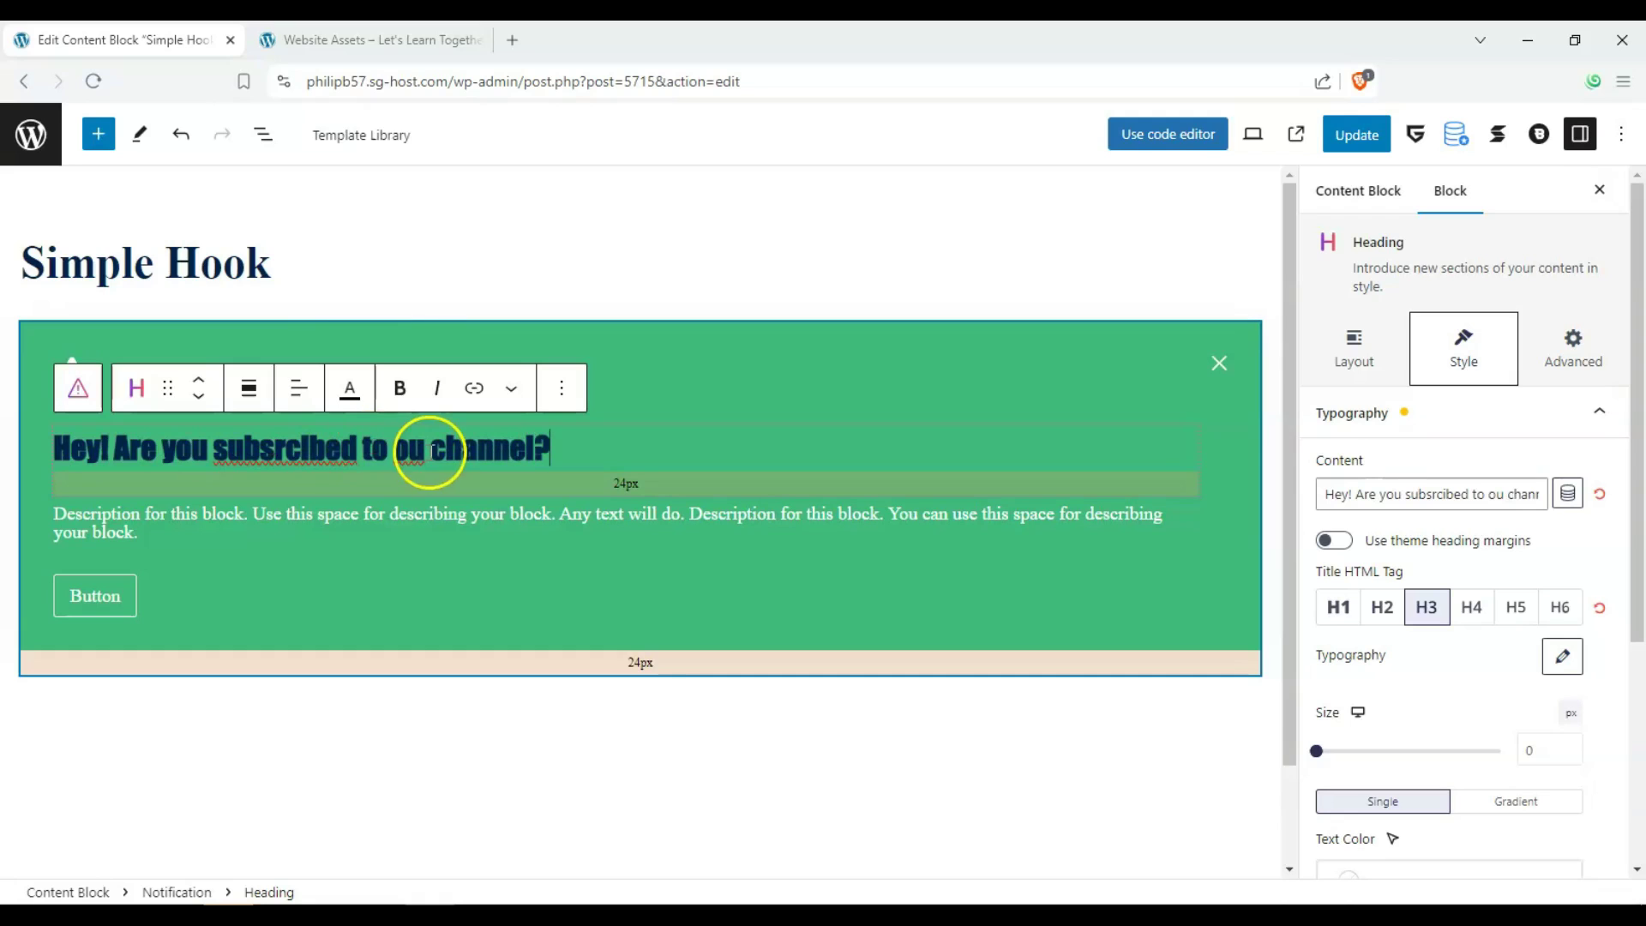
text(r)
right_click(311, 454)
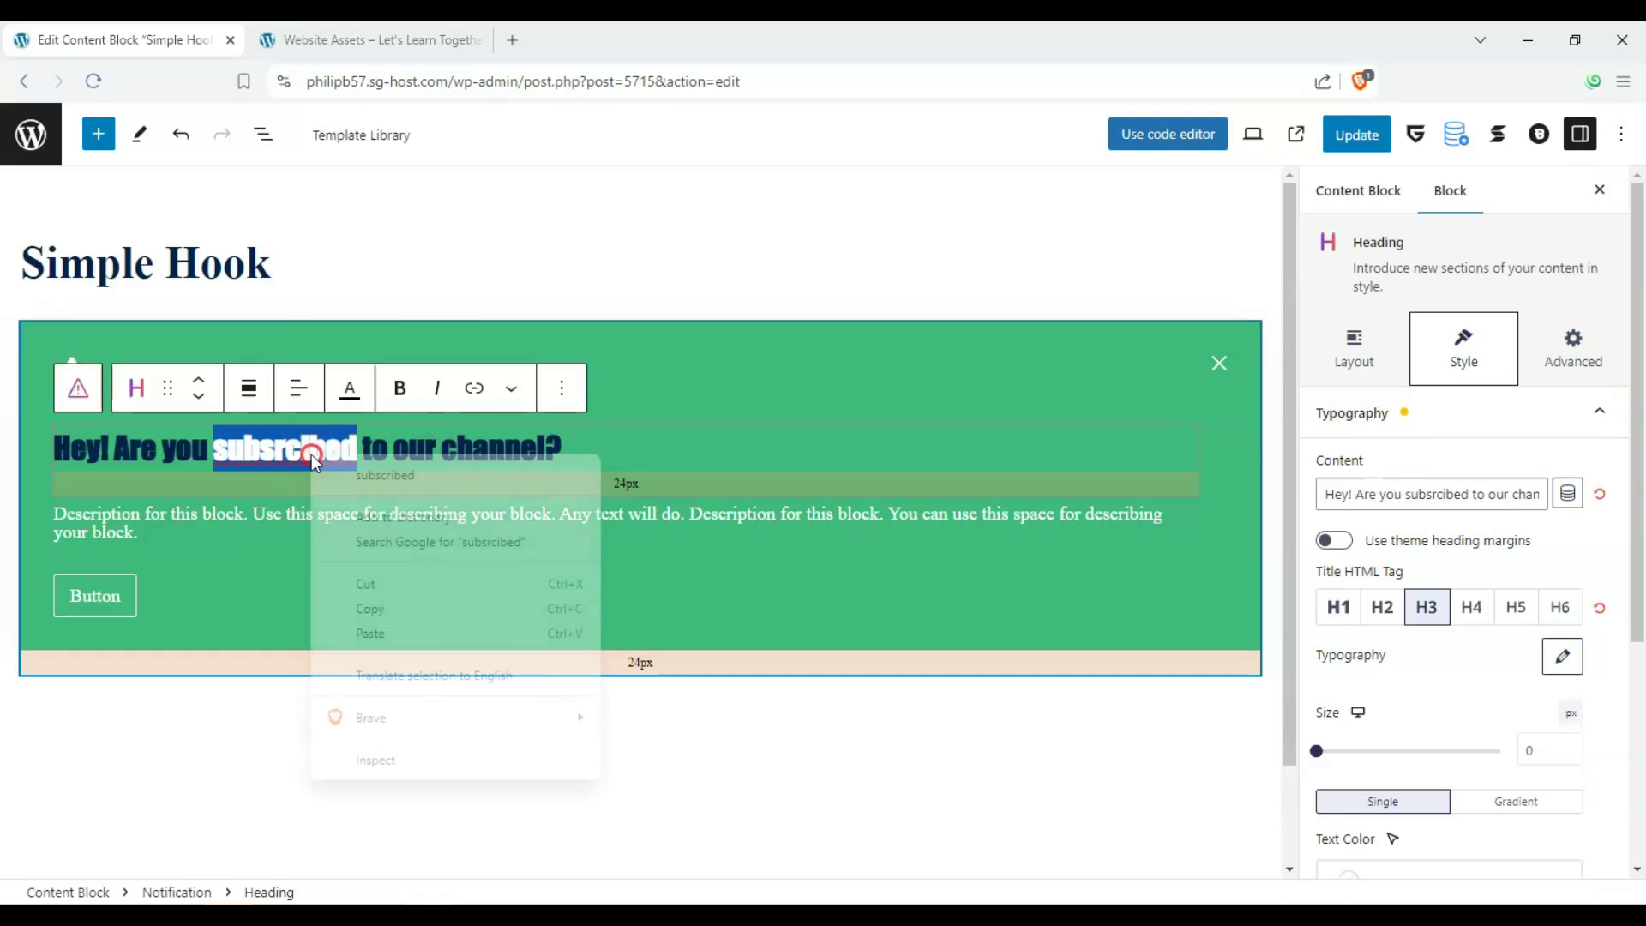
click(353, 477)
double_click(111, 593)
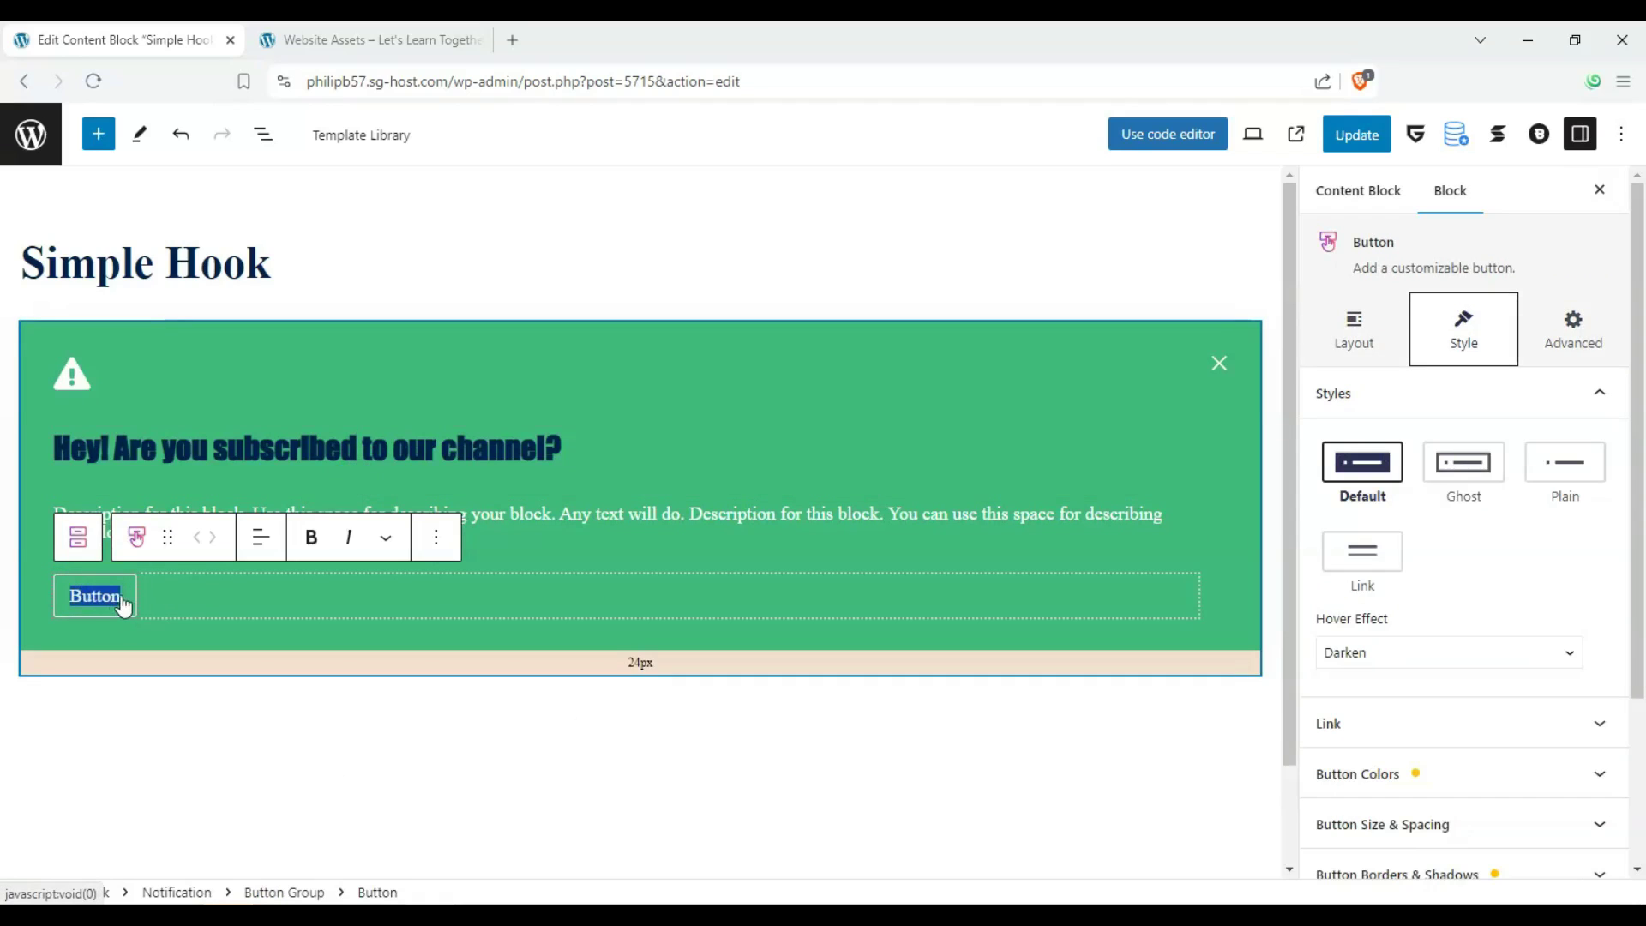
text(Subscribe now!)
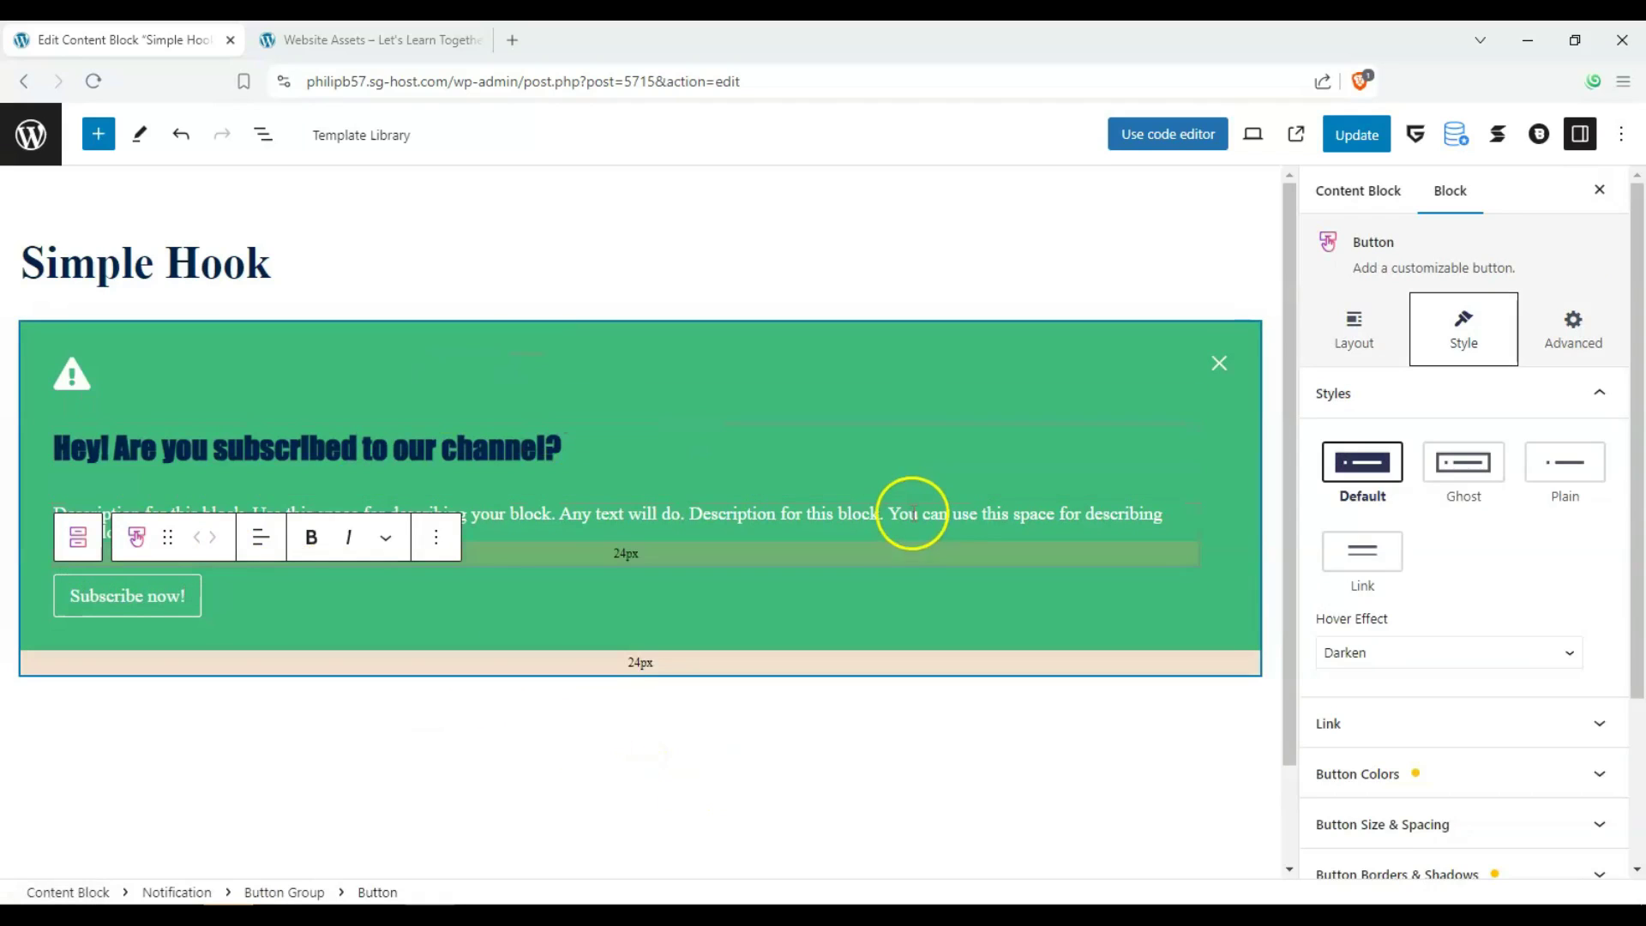
Select the notification's outer container and show its Style settings.
click(44, 333)
click(1031, 471)
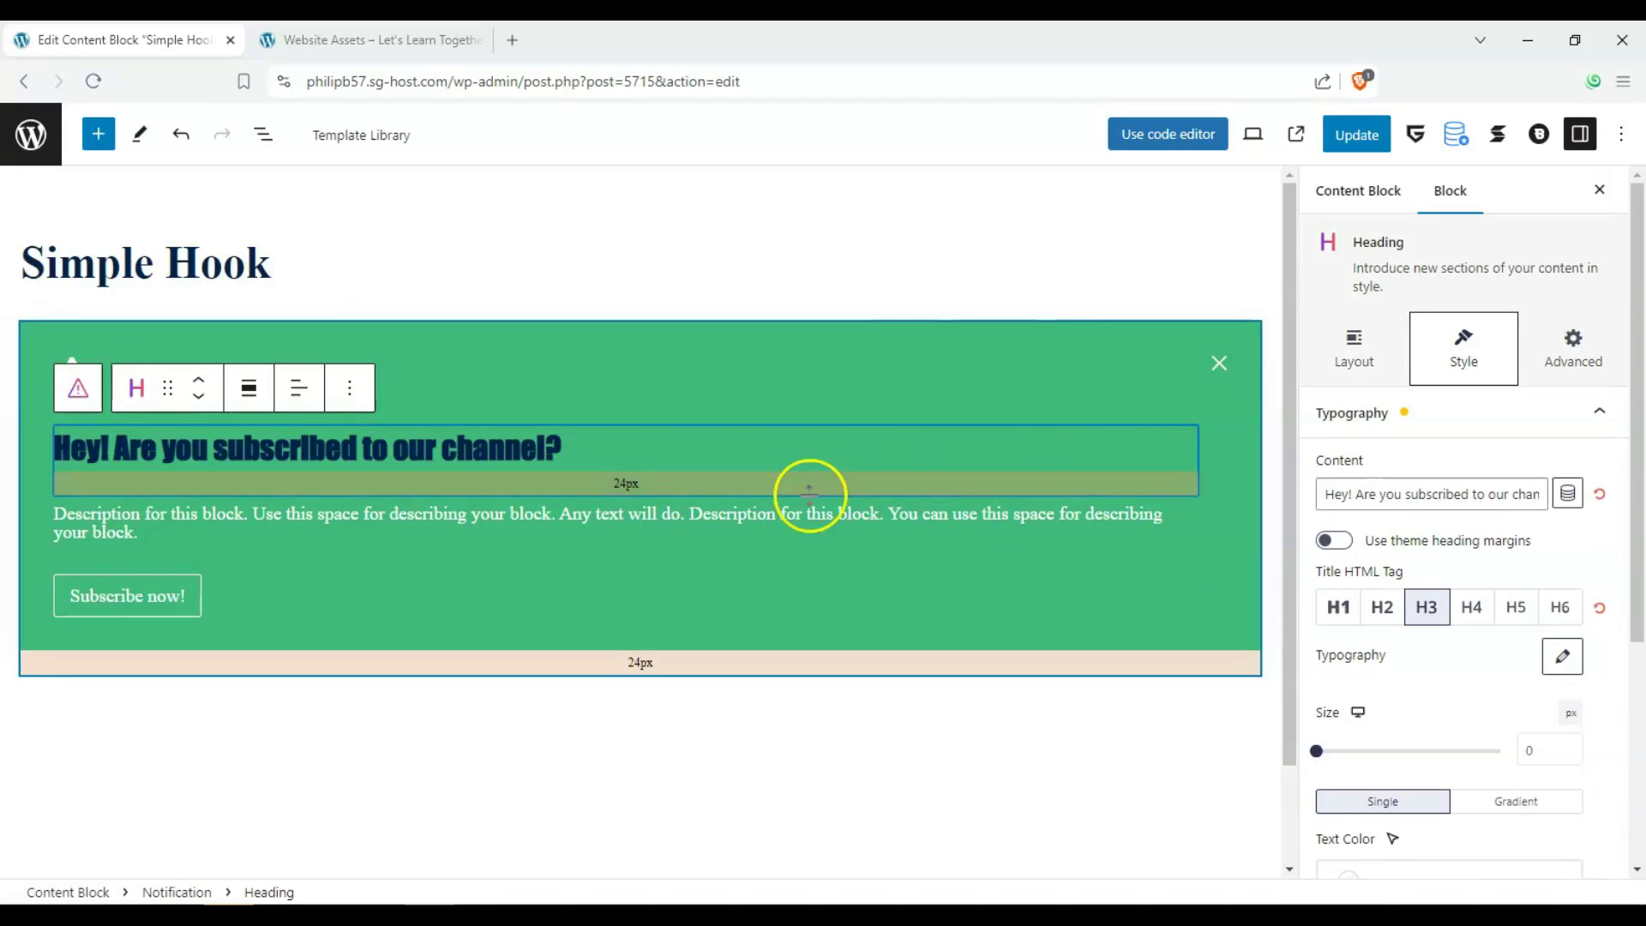
click(1253, 619)
click(1243, 616)
click(1243, 615)
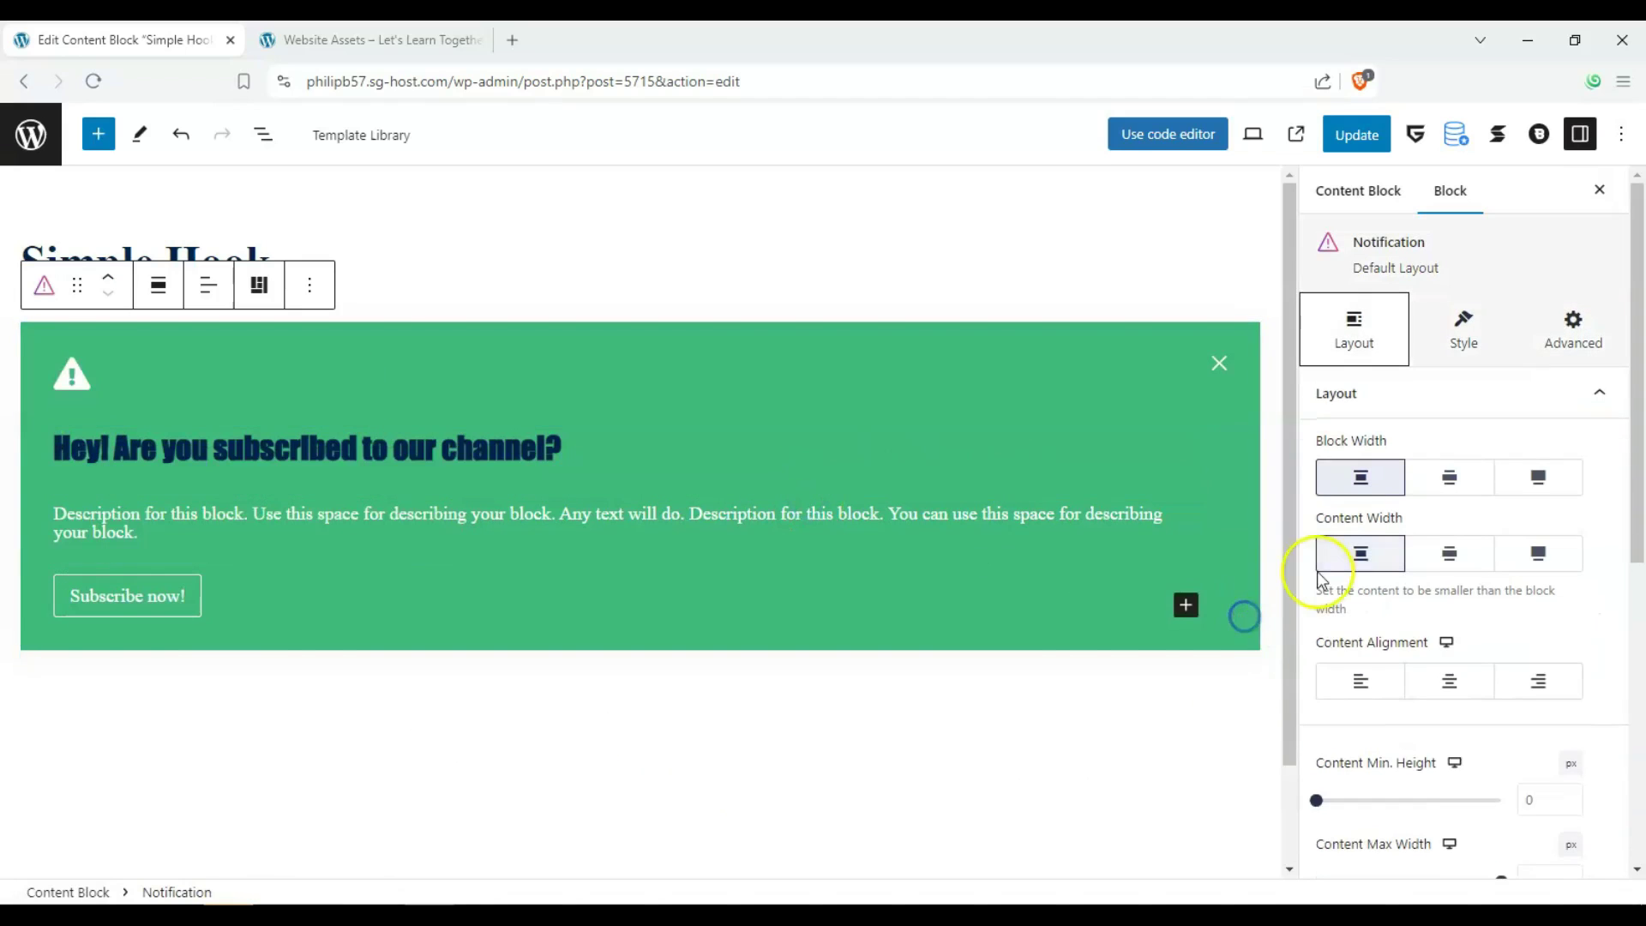
click(539, 348)
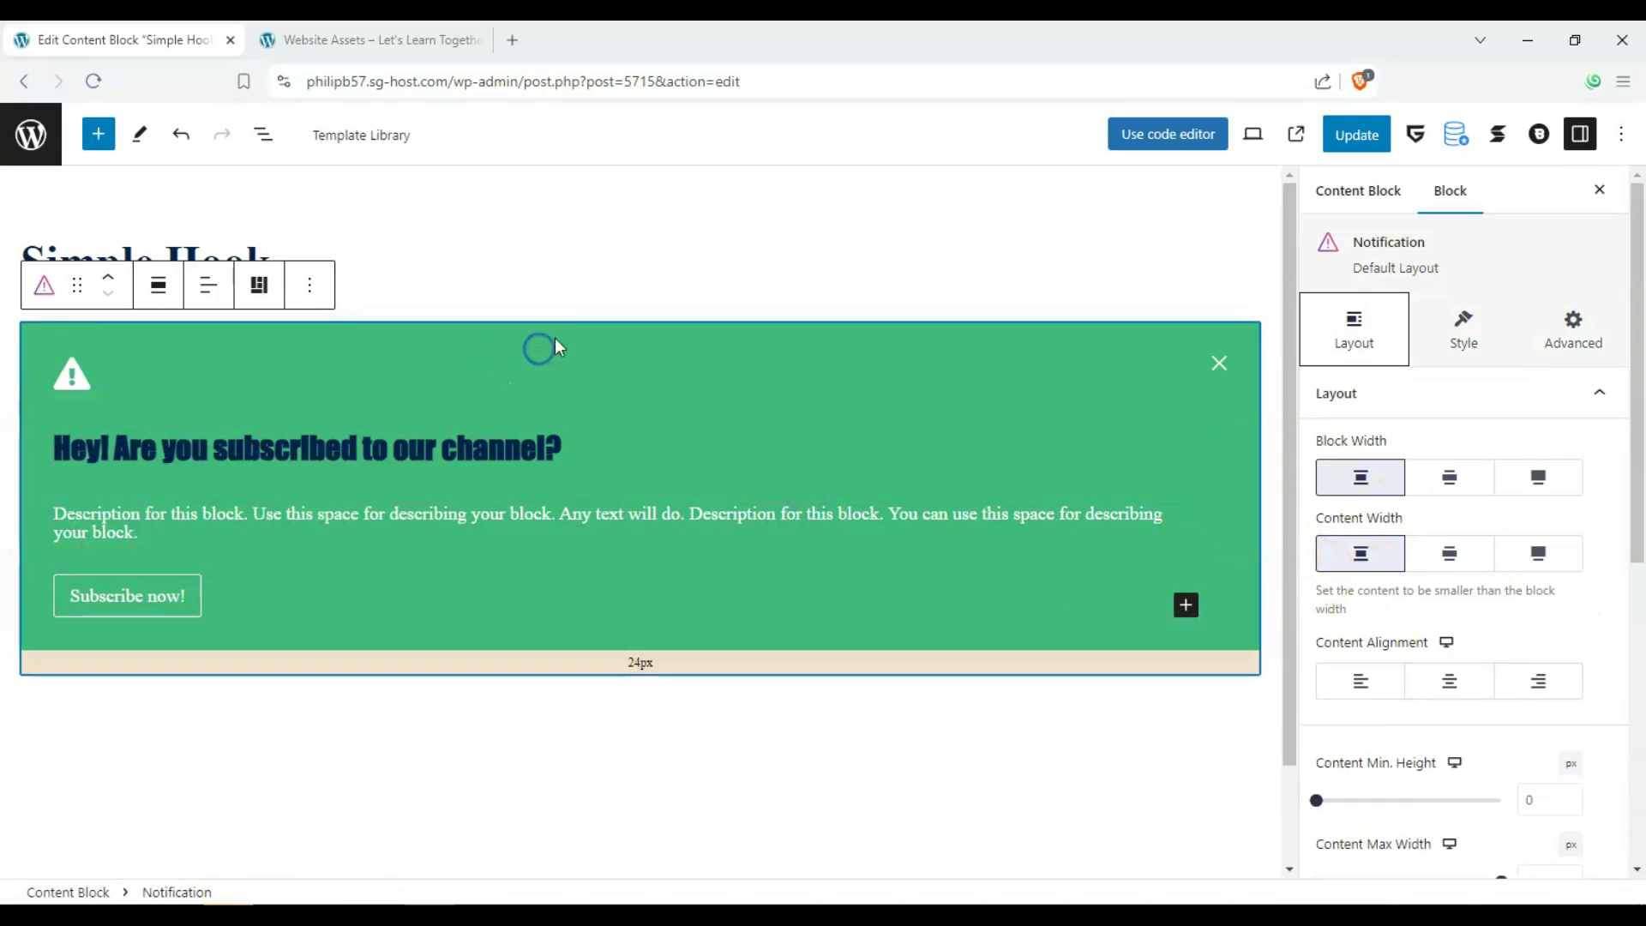
click(1462, 329)
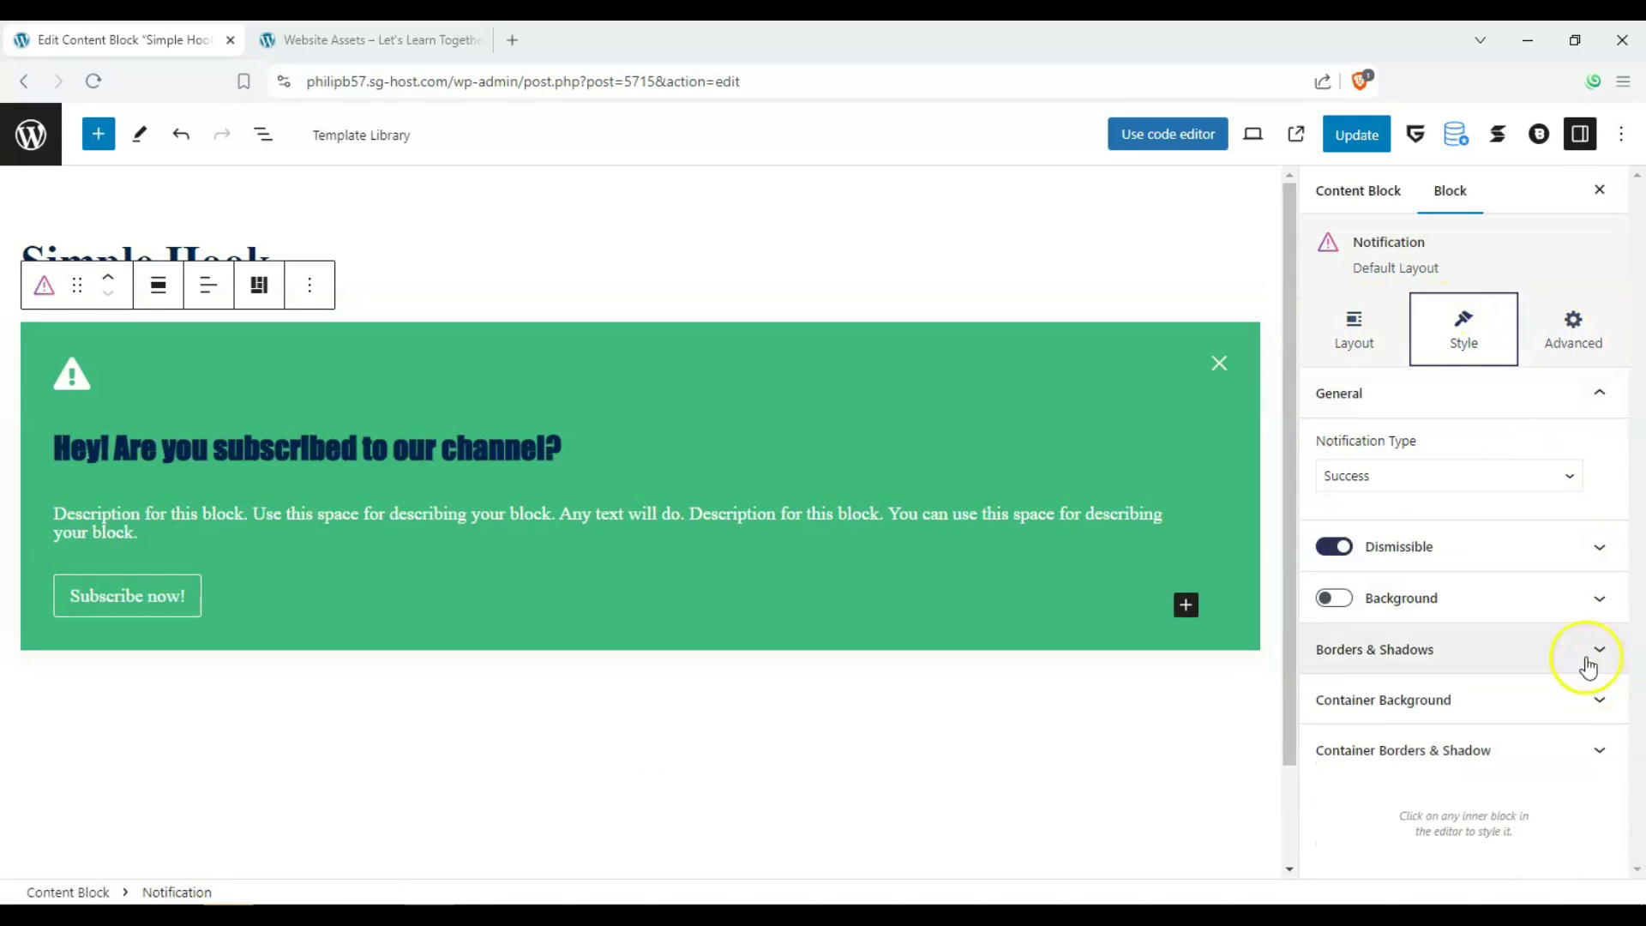
Set the container background colour to orange #e49218.
click(1594, 698)
scroll(1423, 626, down, 3)
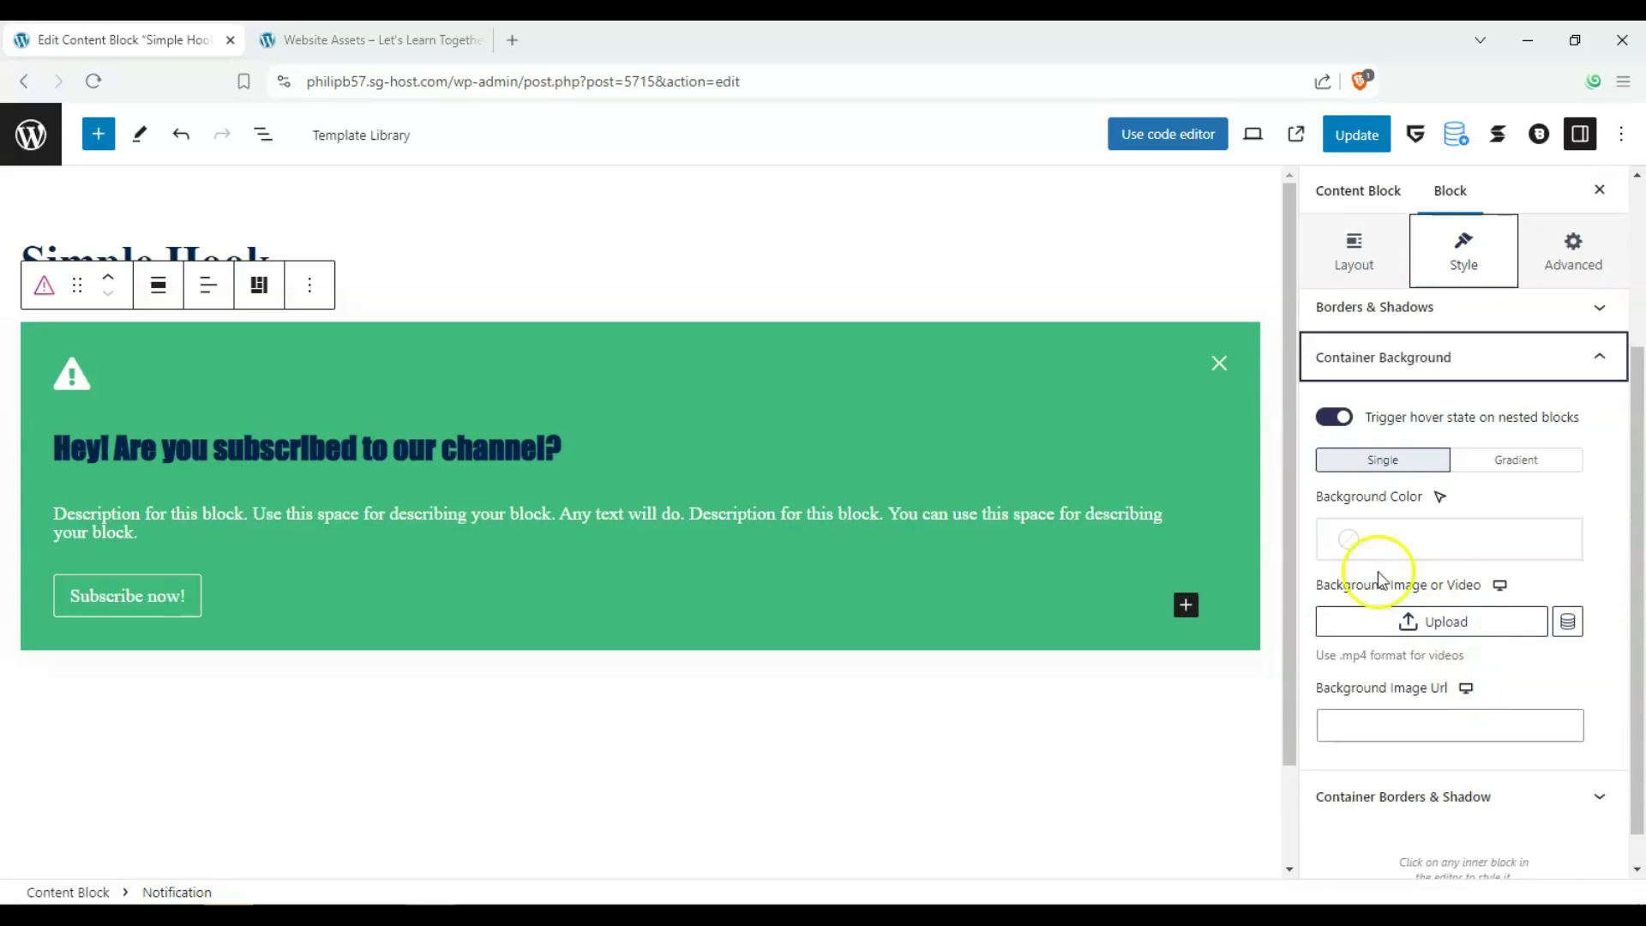
click(1380, 540)
click(1001, 144)
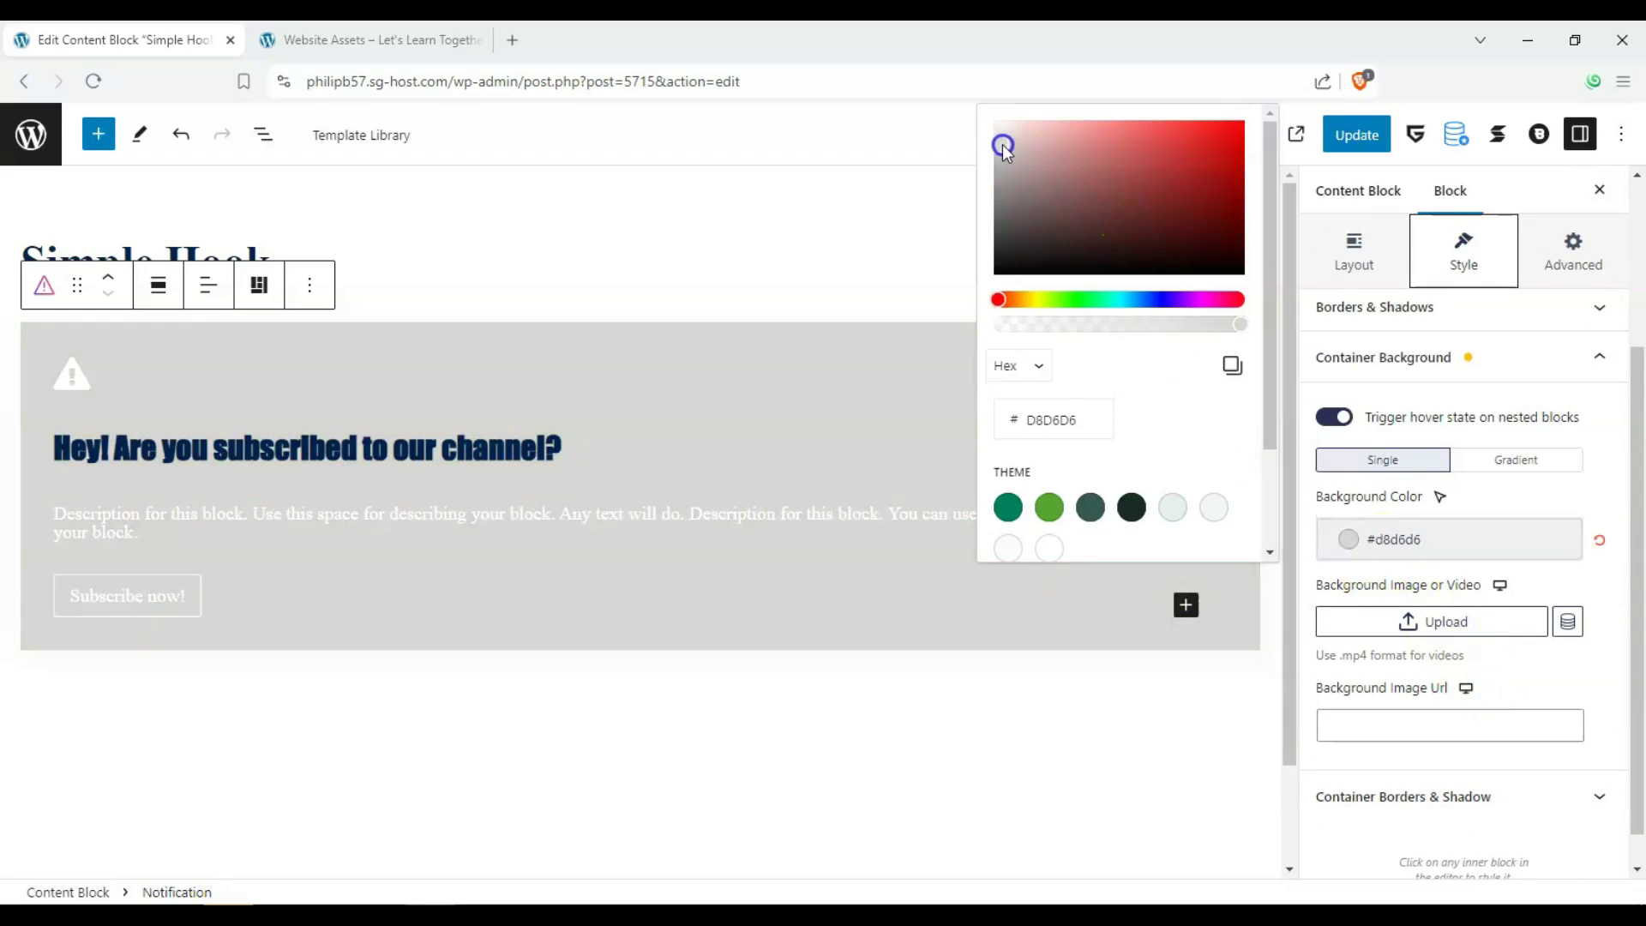
drag(1004, 147, 1213, 137)
click(1027, 301)
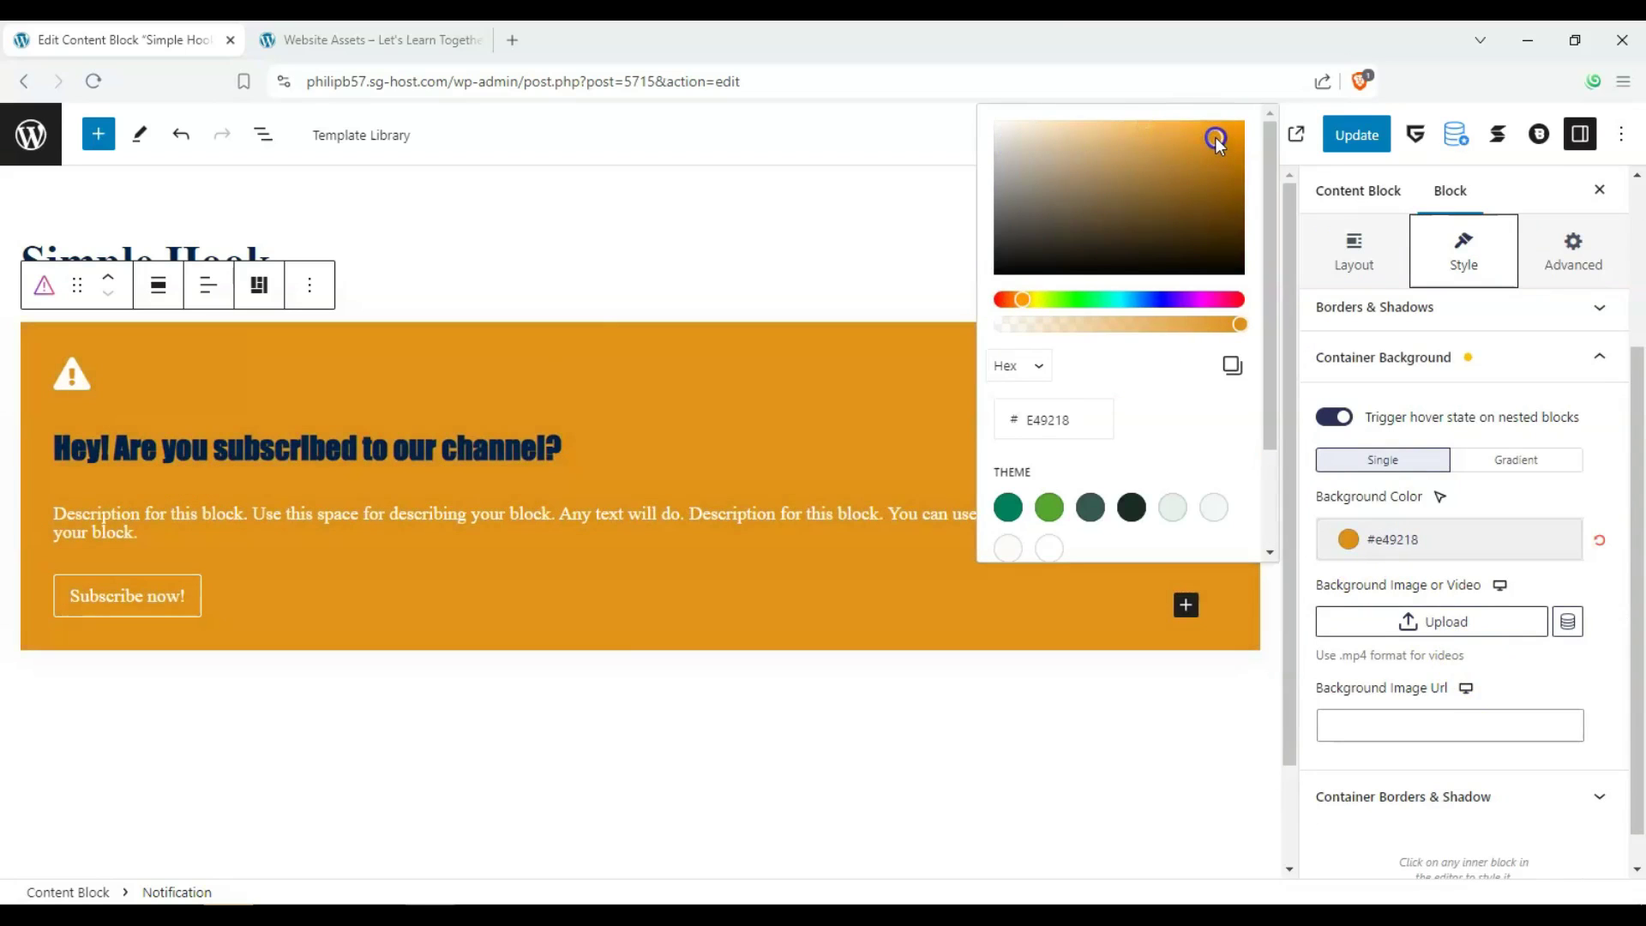
Change the notification heading's font family to Monospace.
triple_click(274, 437)
scroll(1505, 672, down, 2)
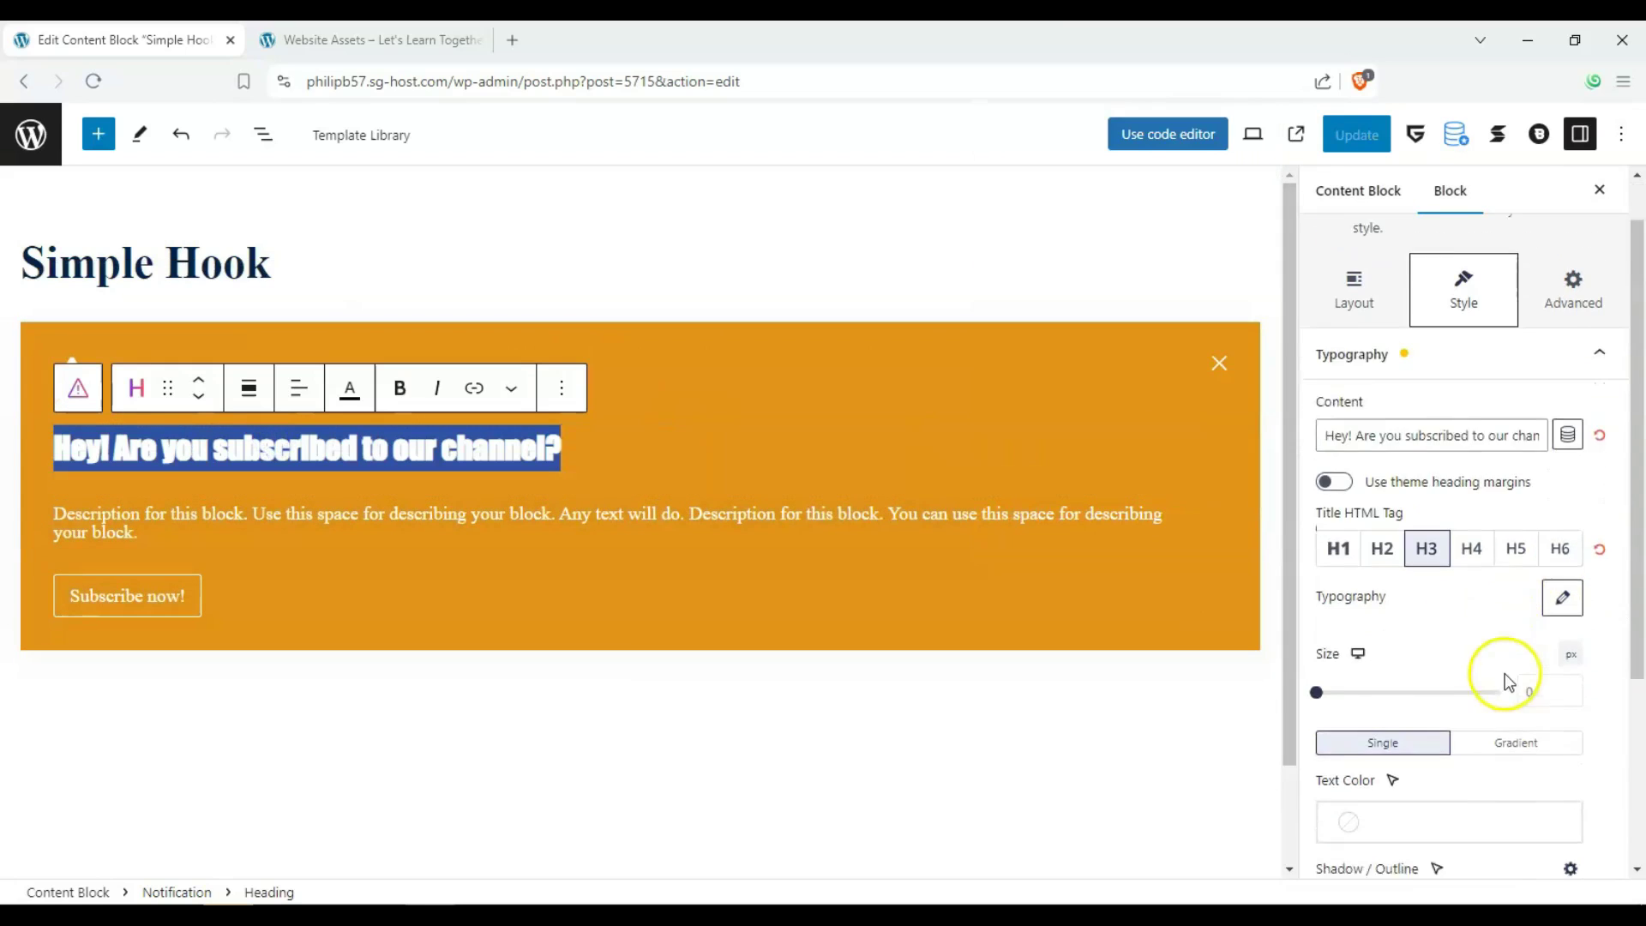
click(1564, 522)
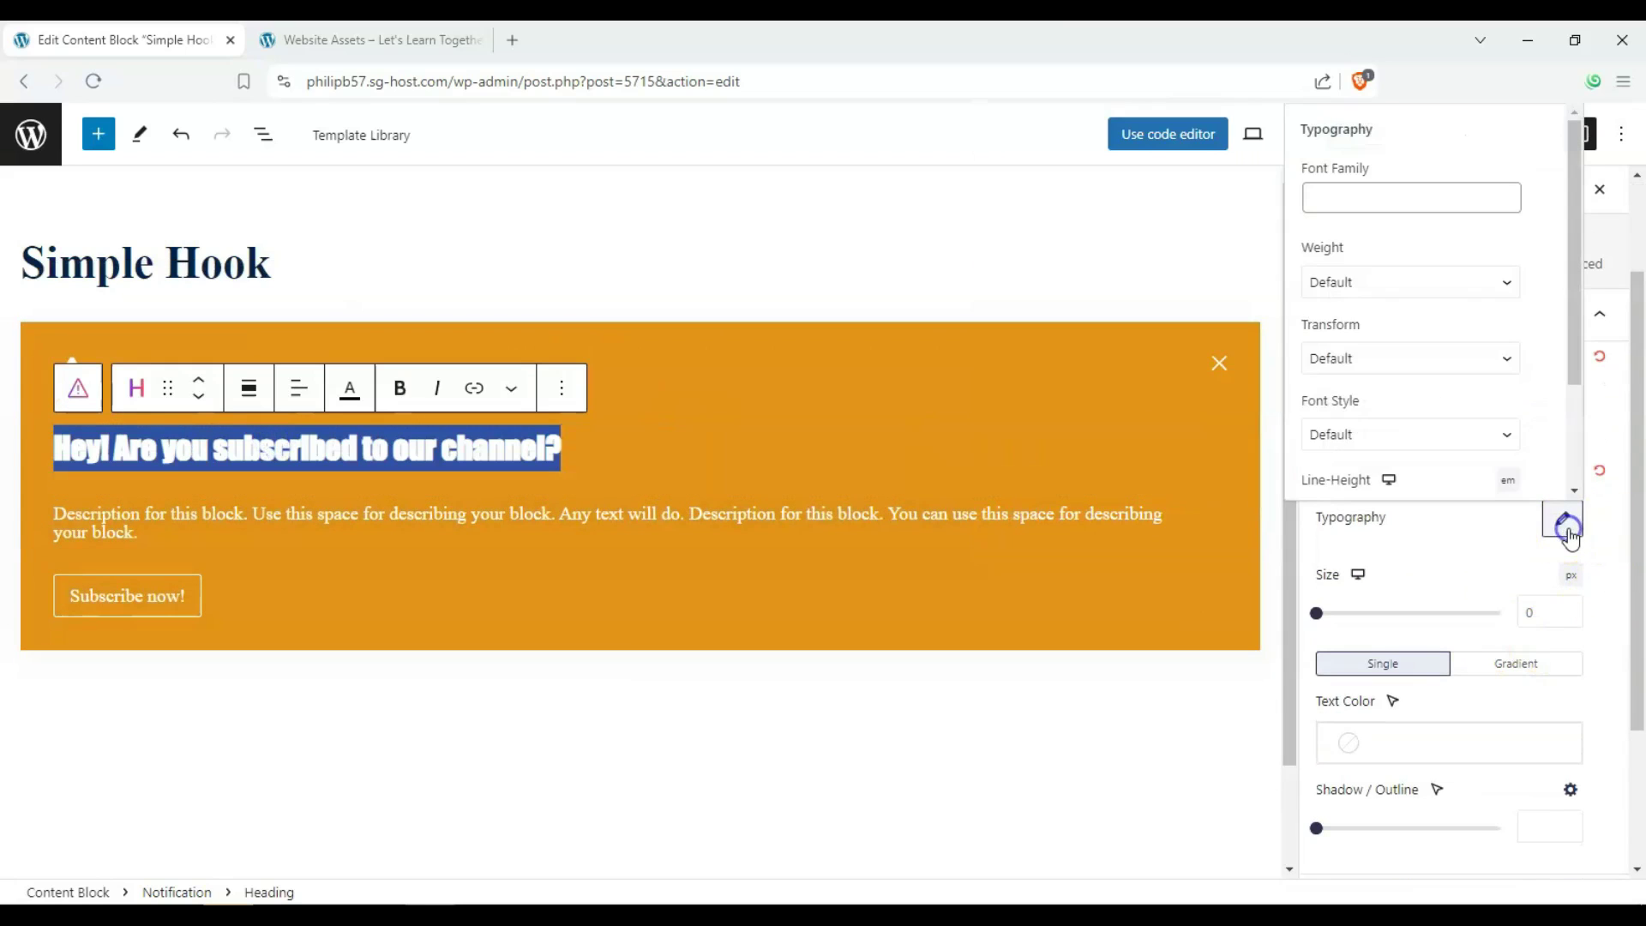
click(1444, 212)
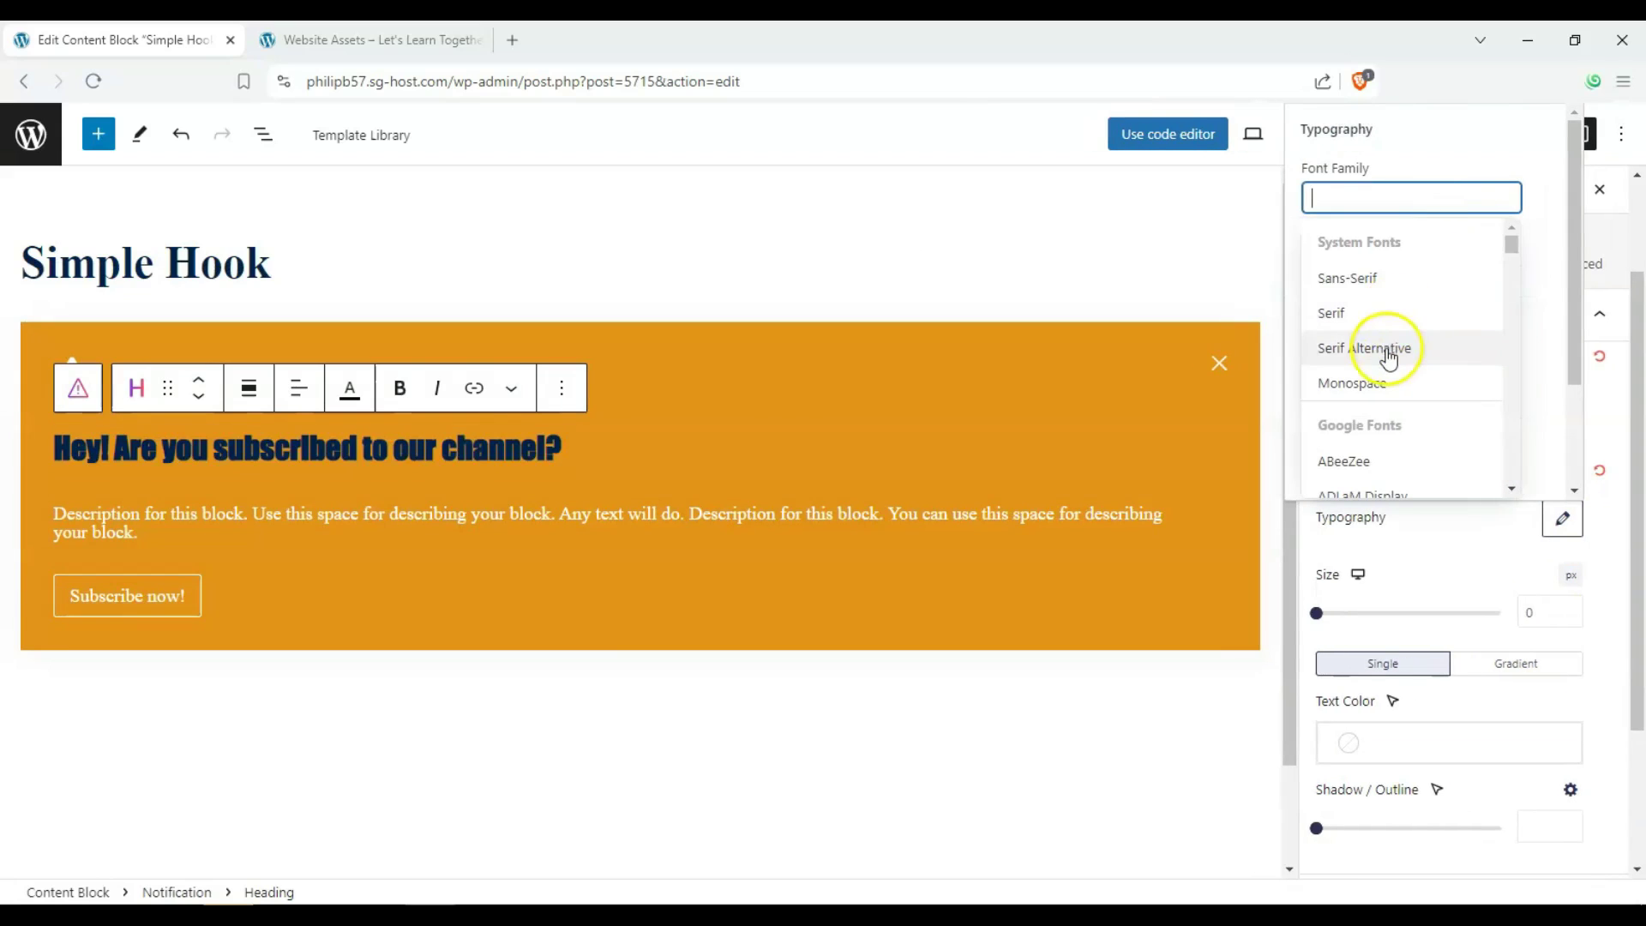
click(1395, 394)
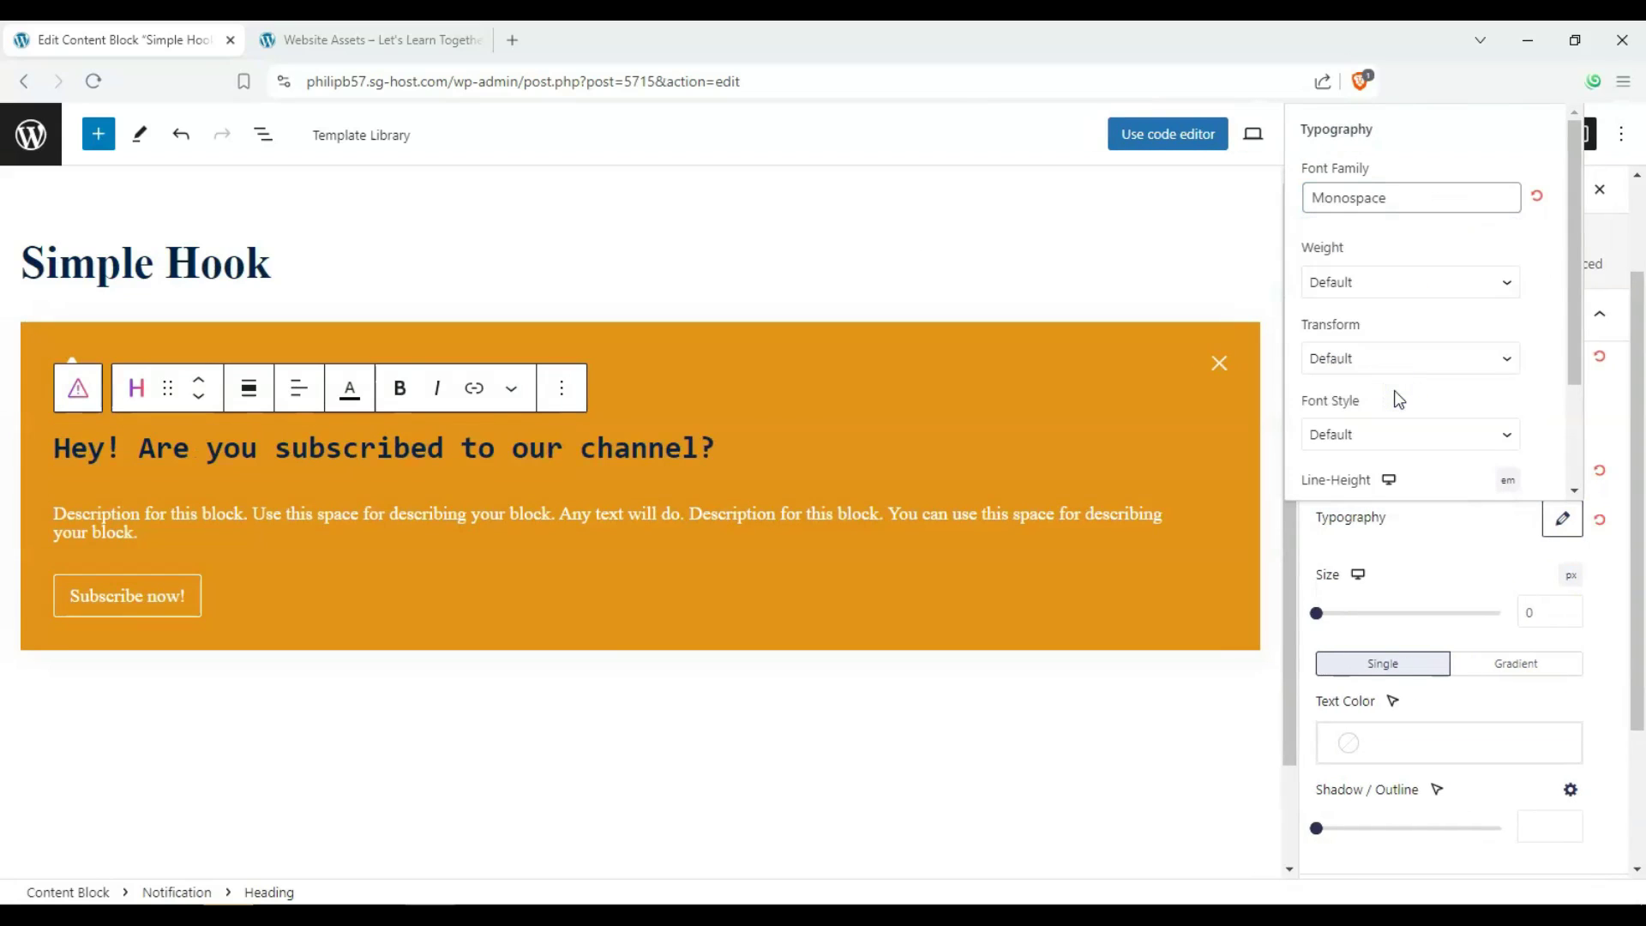
click(162, 598)
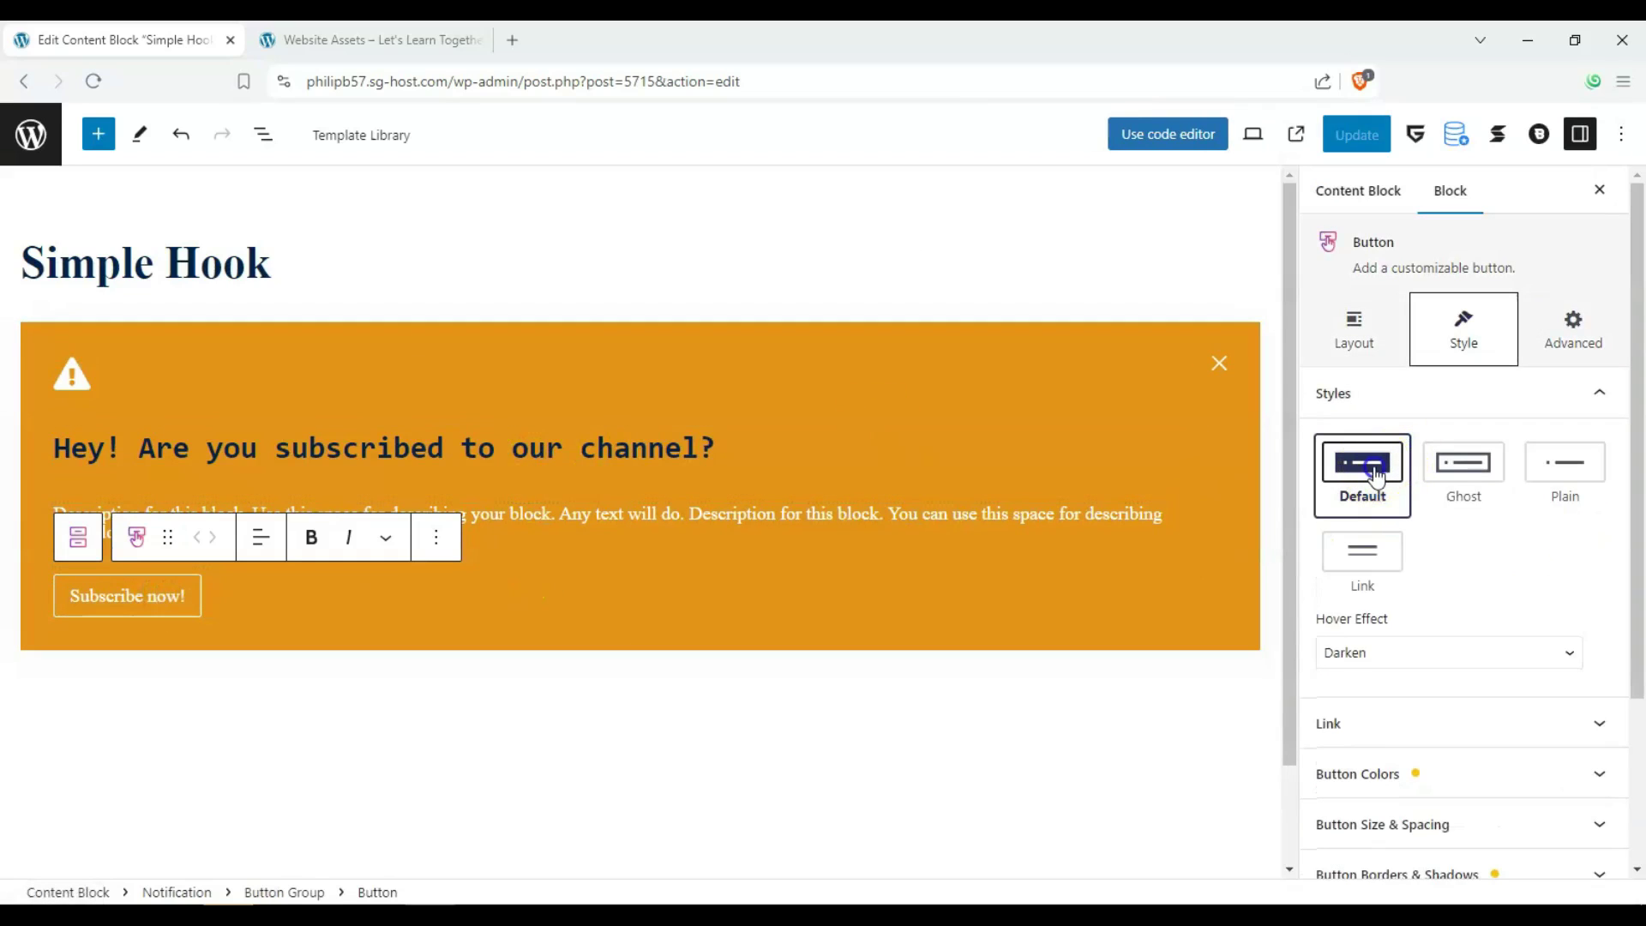
Keep the button in Default style and give it a Scale hover effect.
click(1463, 465)
click(1362, 549)
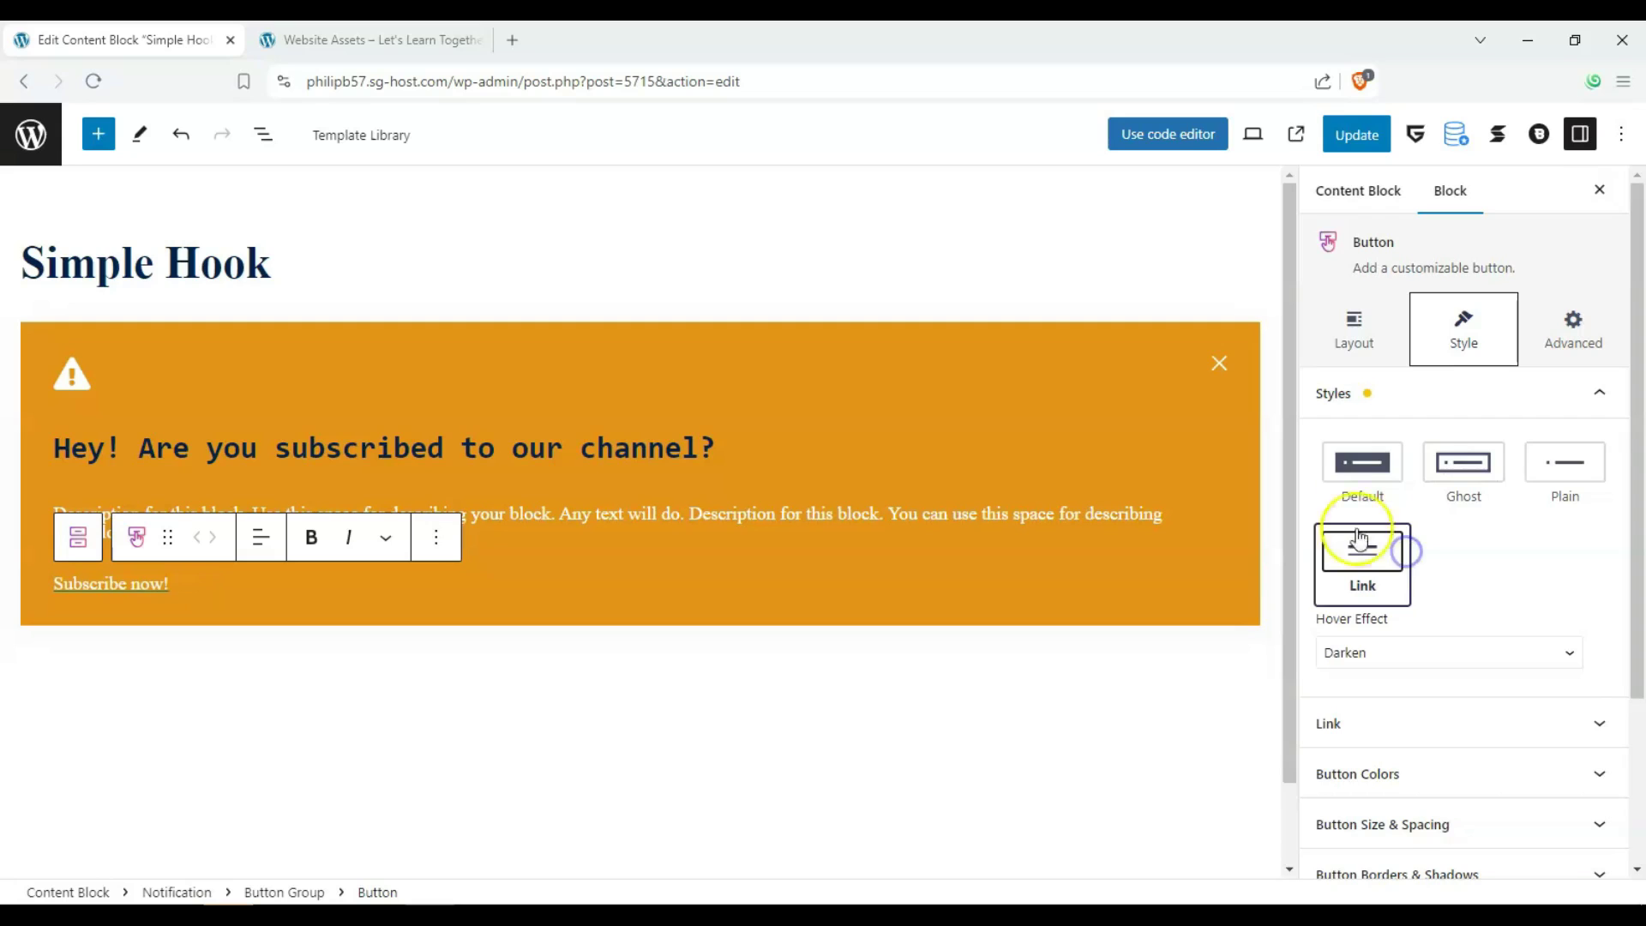
click(1361, 471)
click(1496, 653)
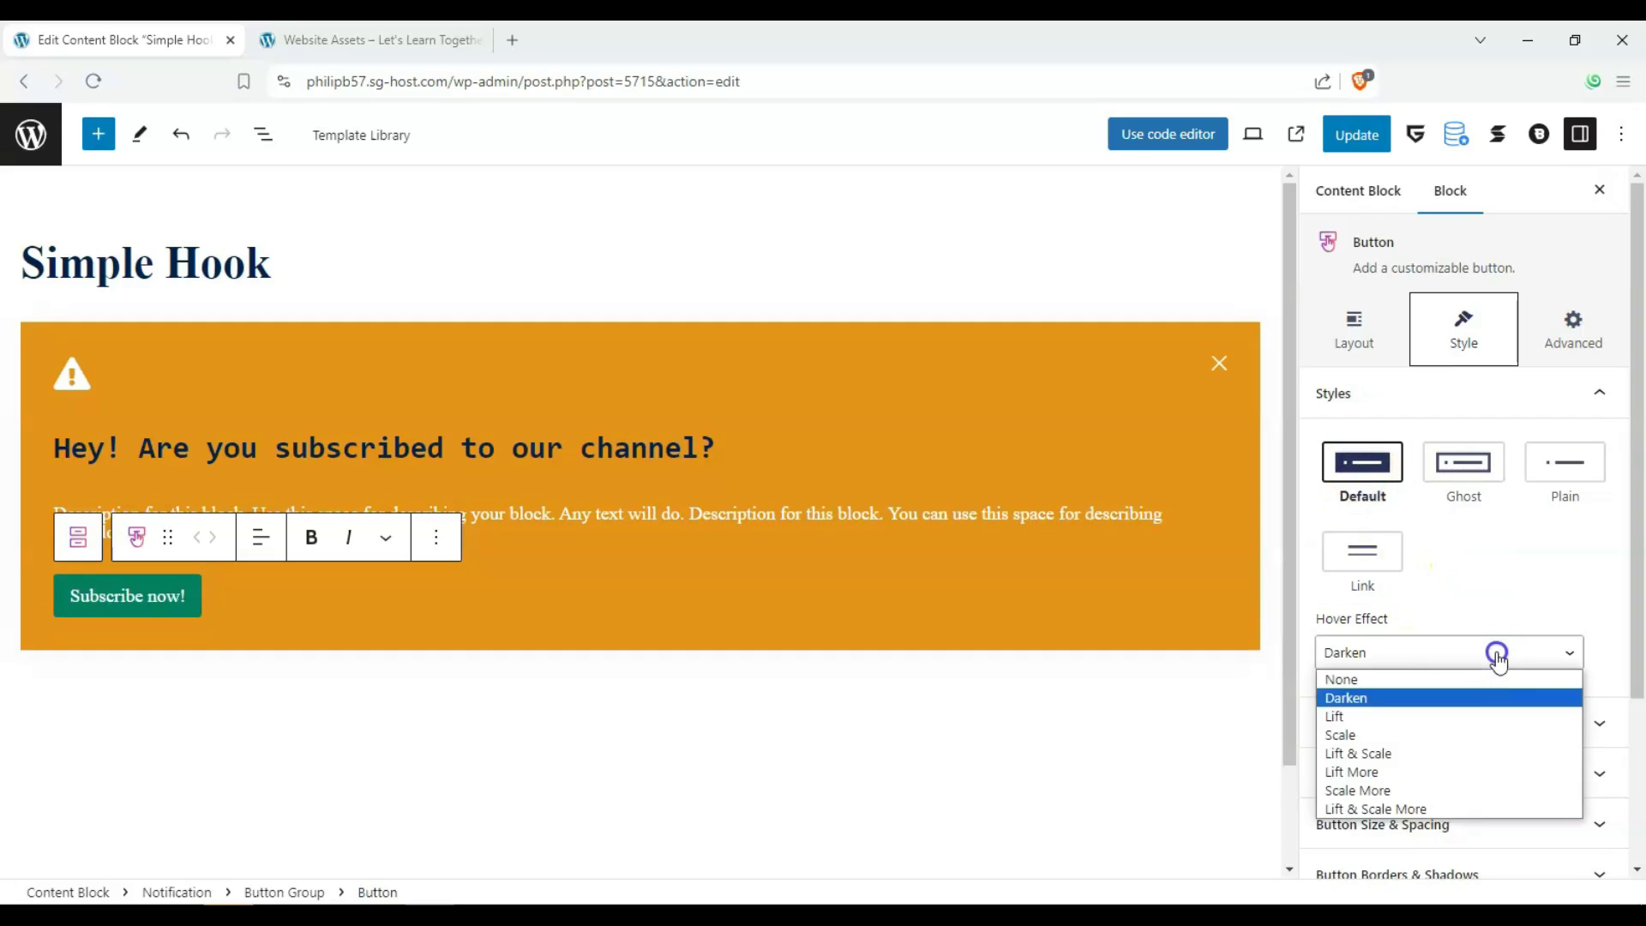
click(1397, 736)
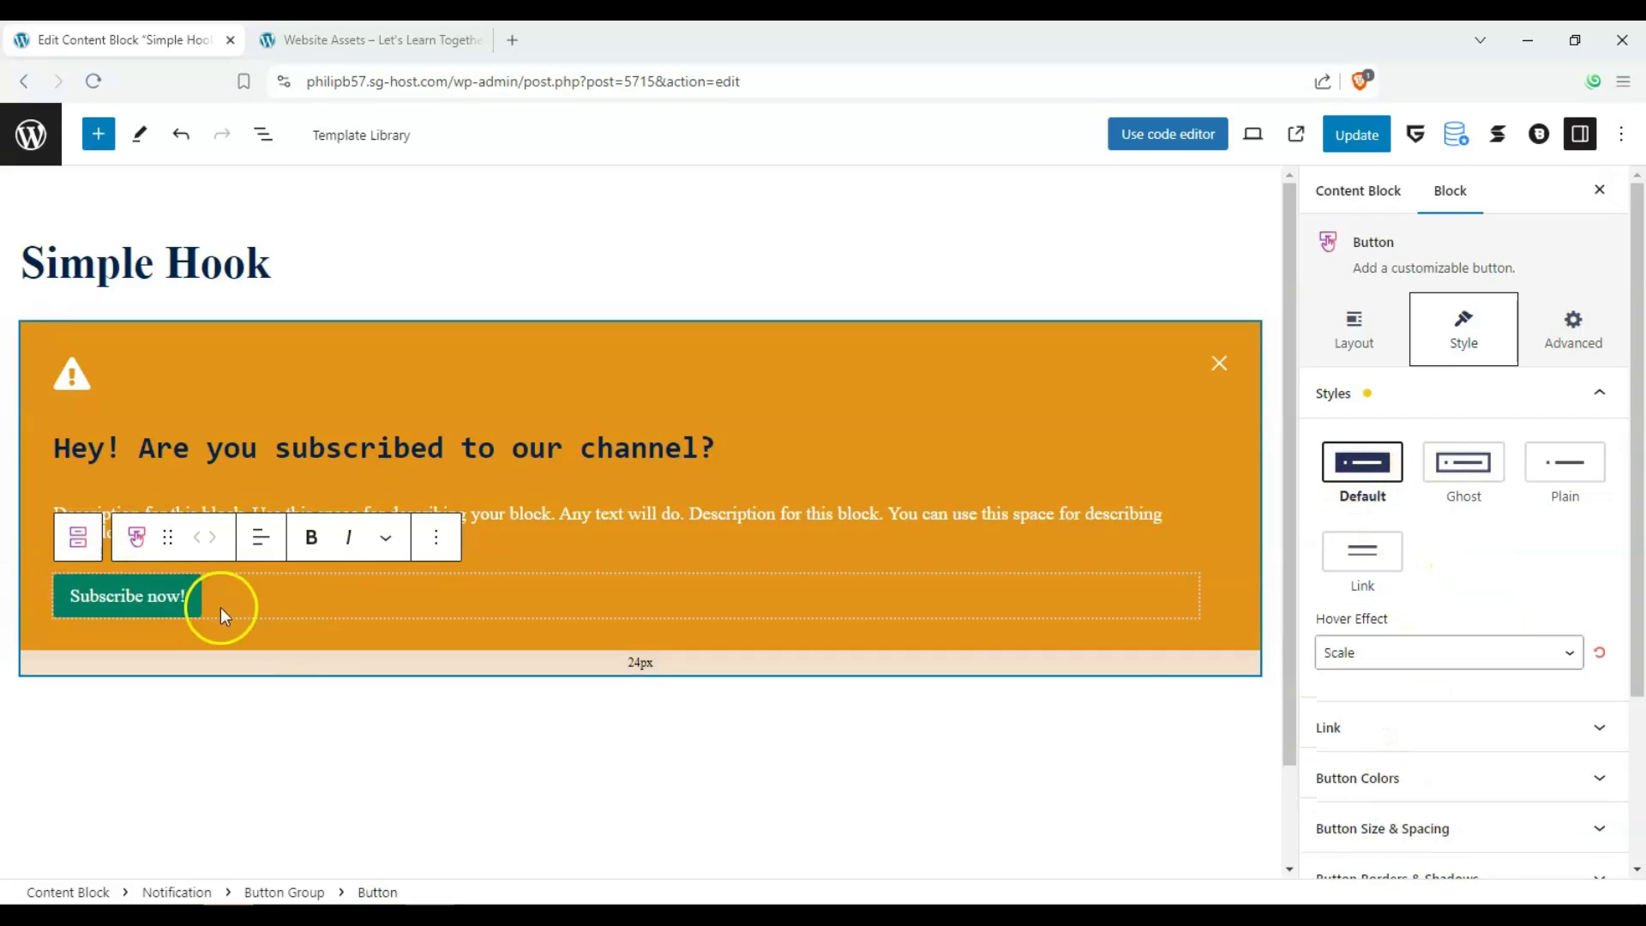
Make the Subscribe now! button colour solid red #ff0000.
scroll(1505, 448, down, 1)
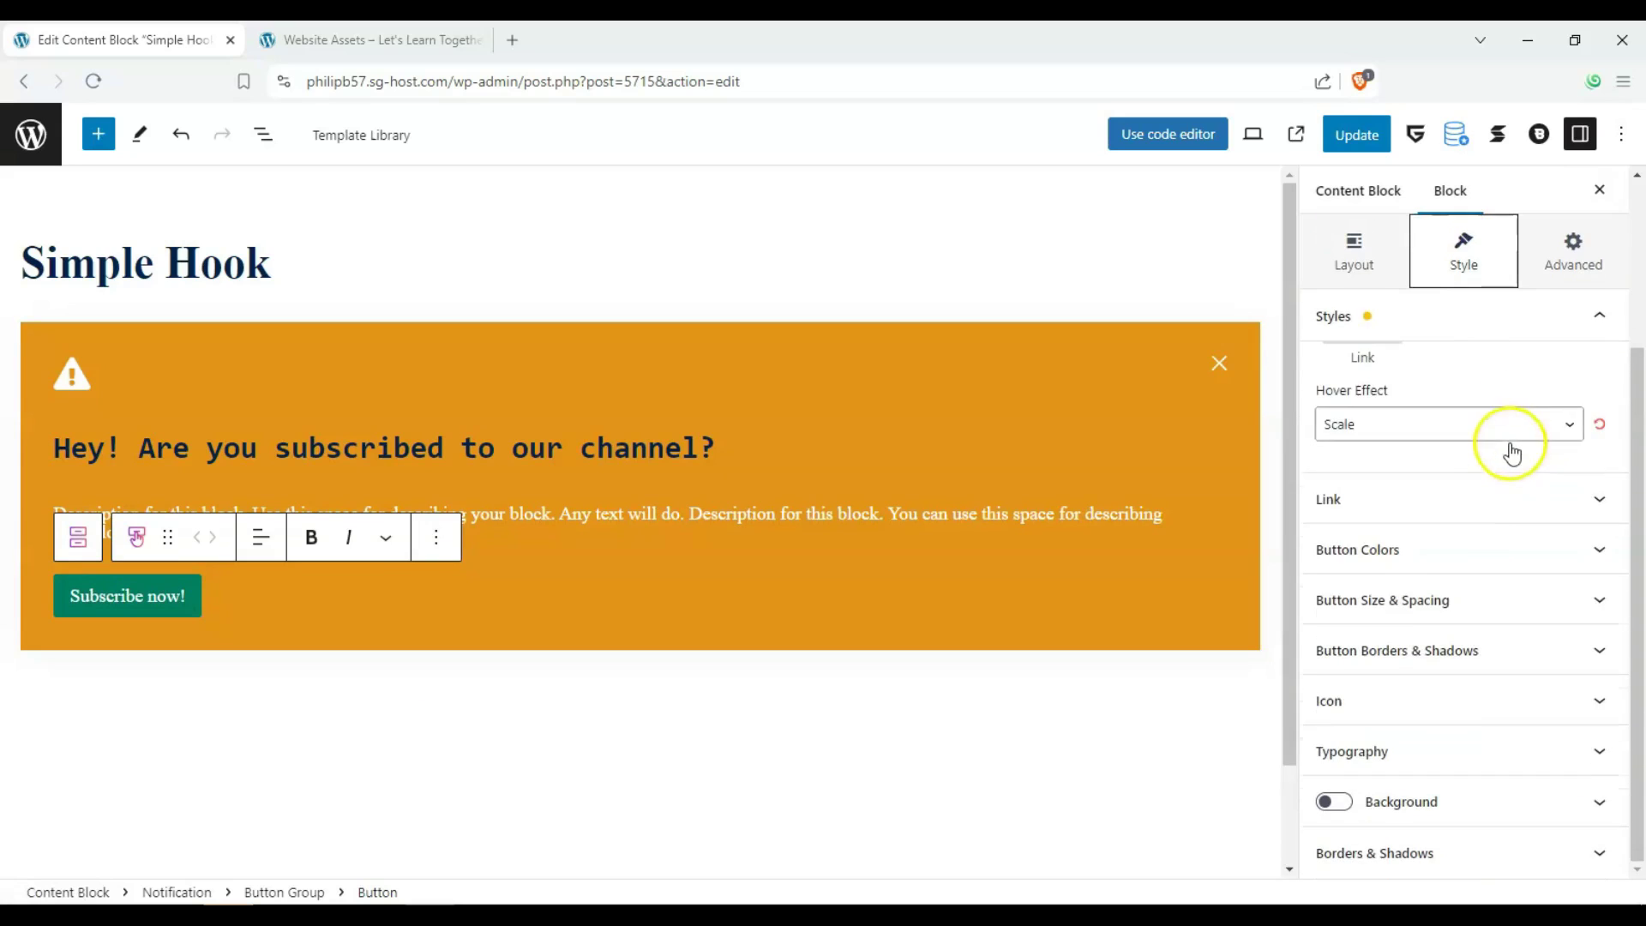
click(1591, 543)
click(1345, 461)
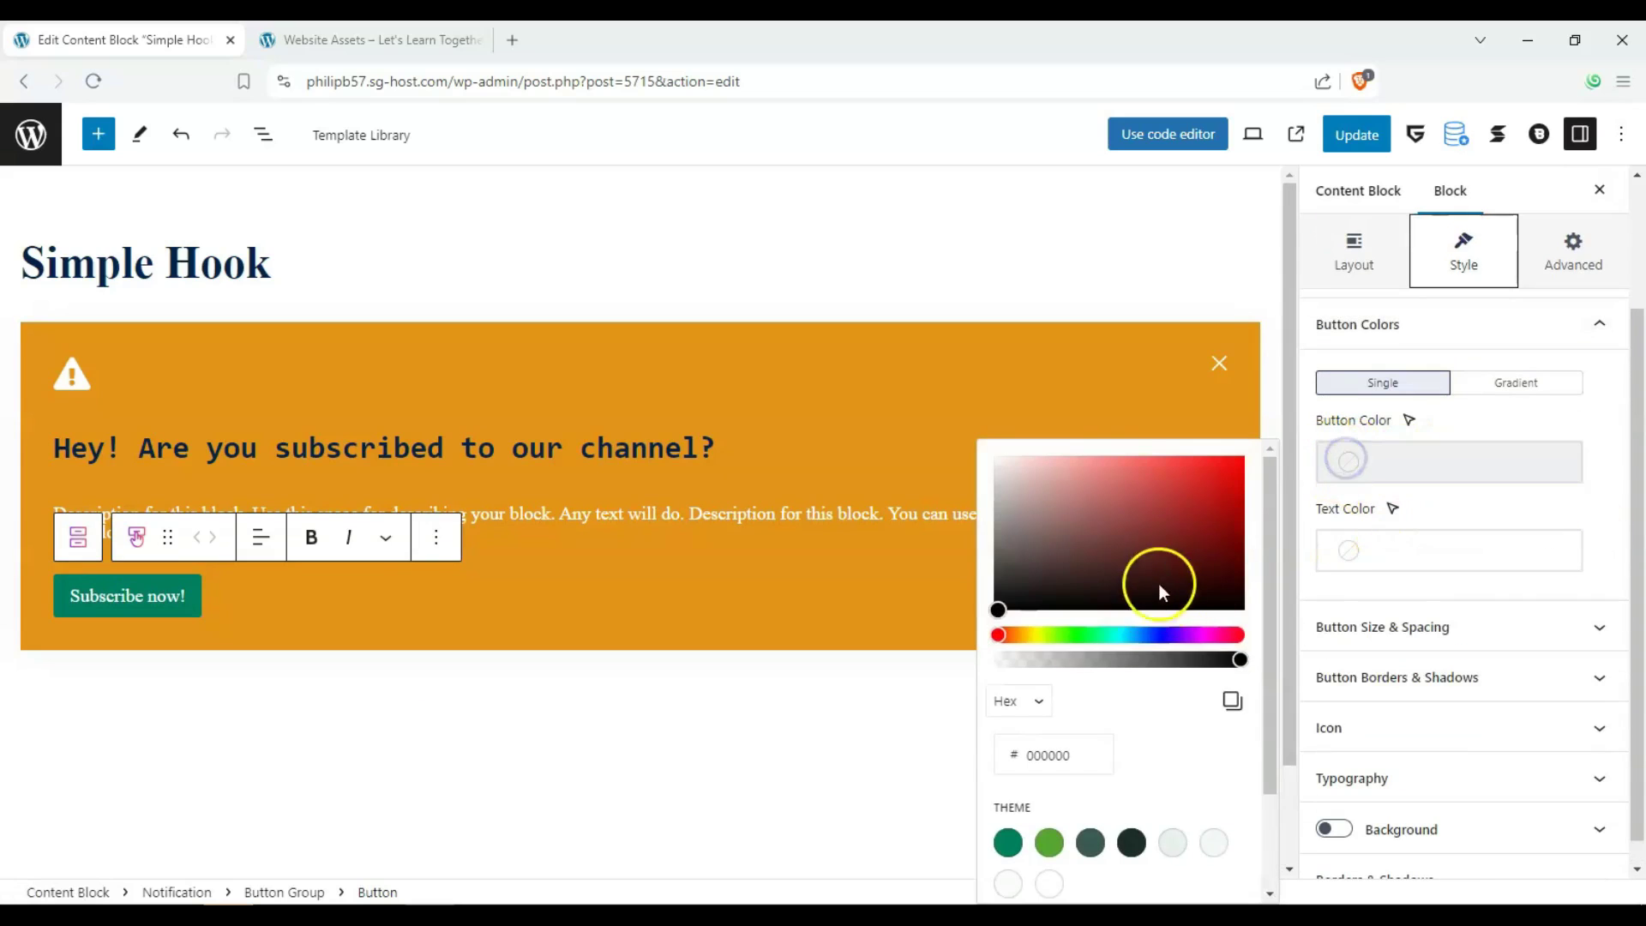
drag(1157, 580, 1265, 449)
click(606, 742)
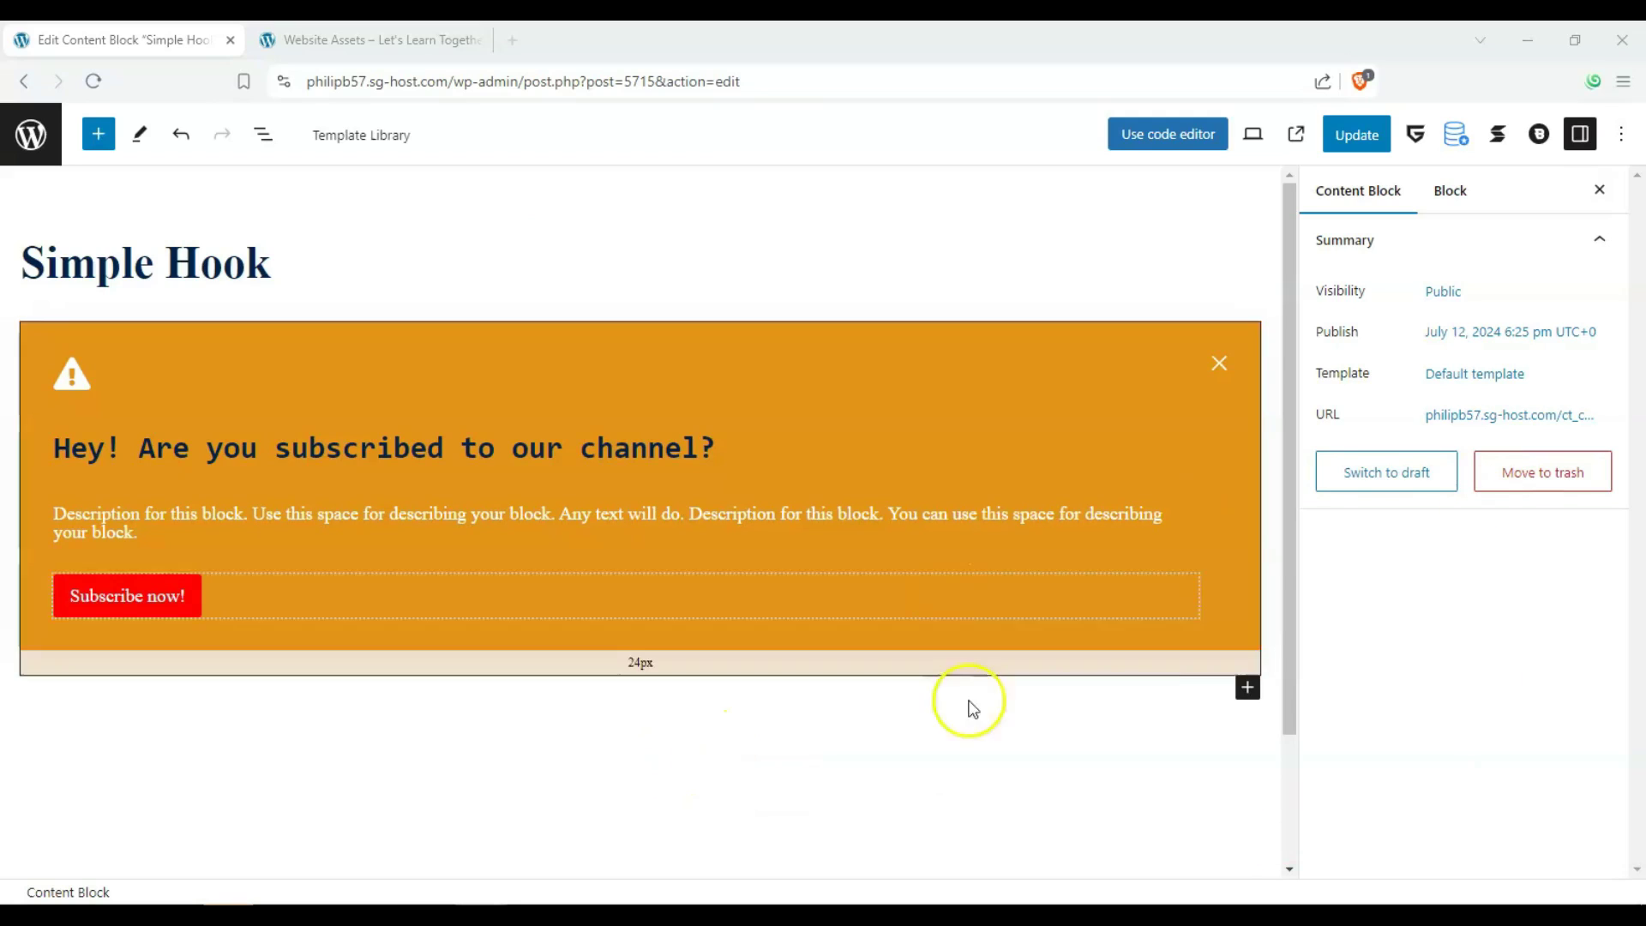
Open the content block's display conditions and add an Include condition.
click(1541, 141)
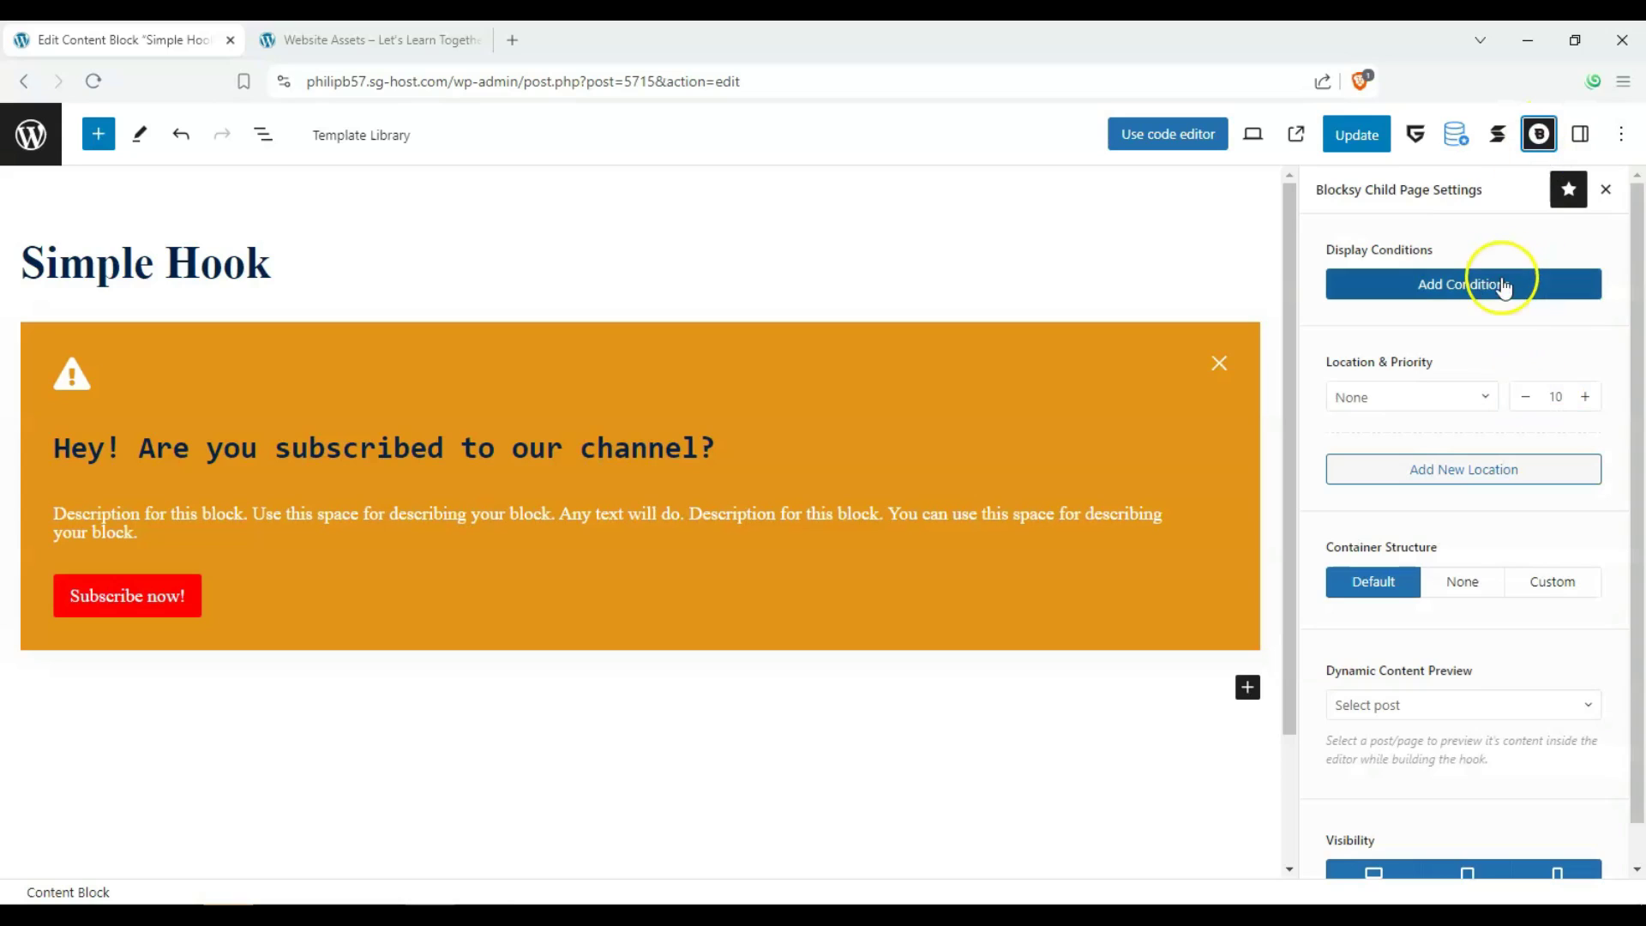
click(1440, 288)
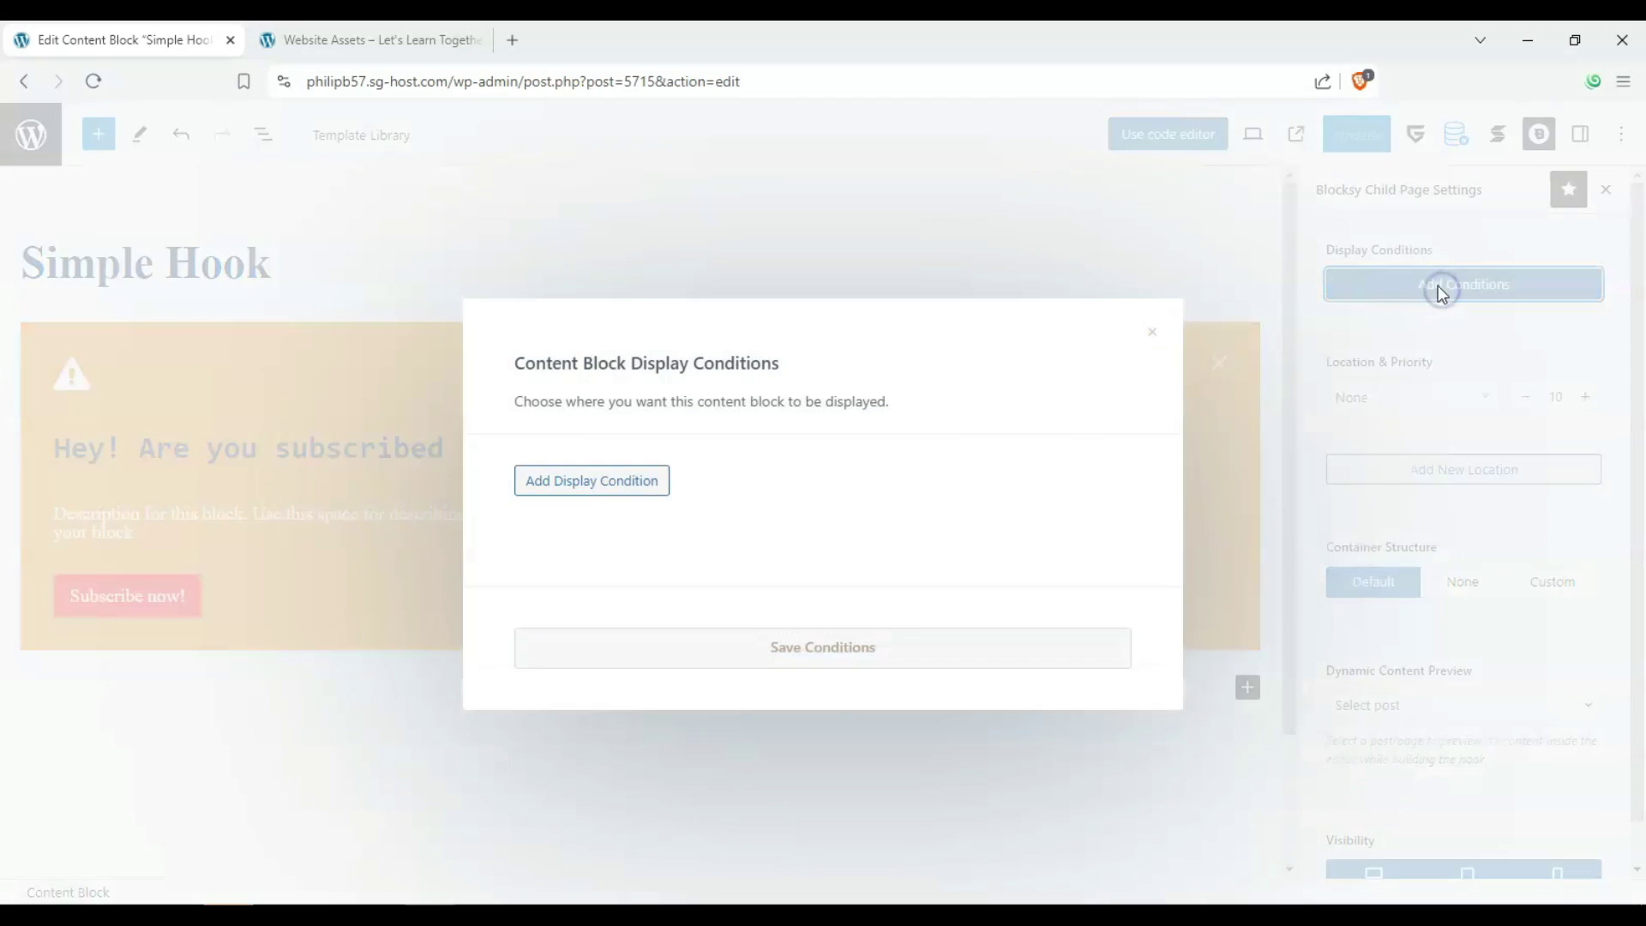
click(589, 477)
click(632, 472)
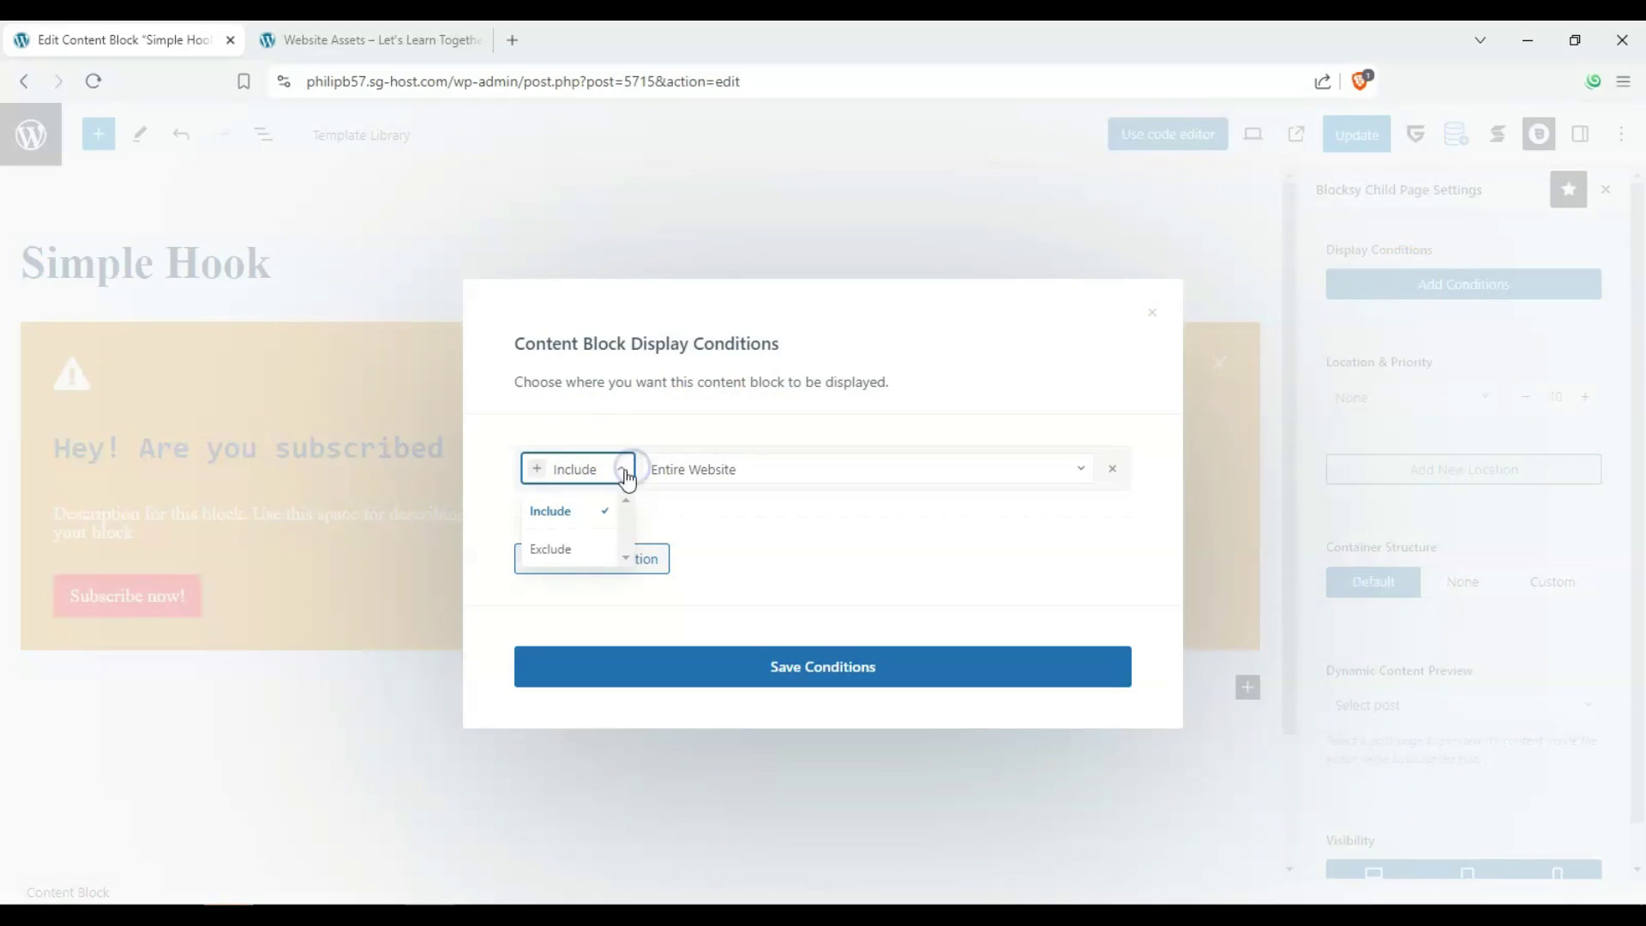
click(583, 520)
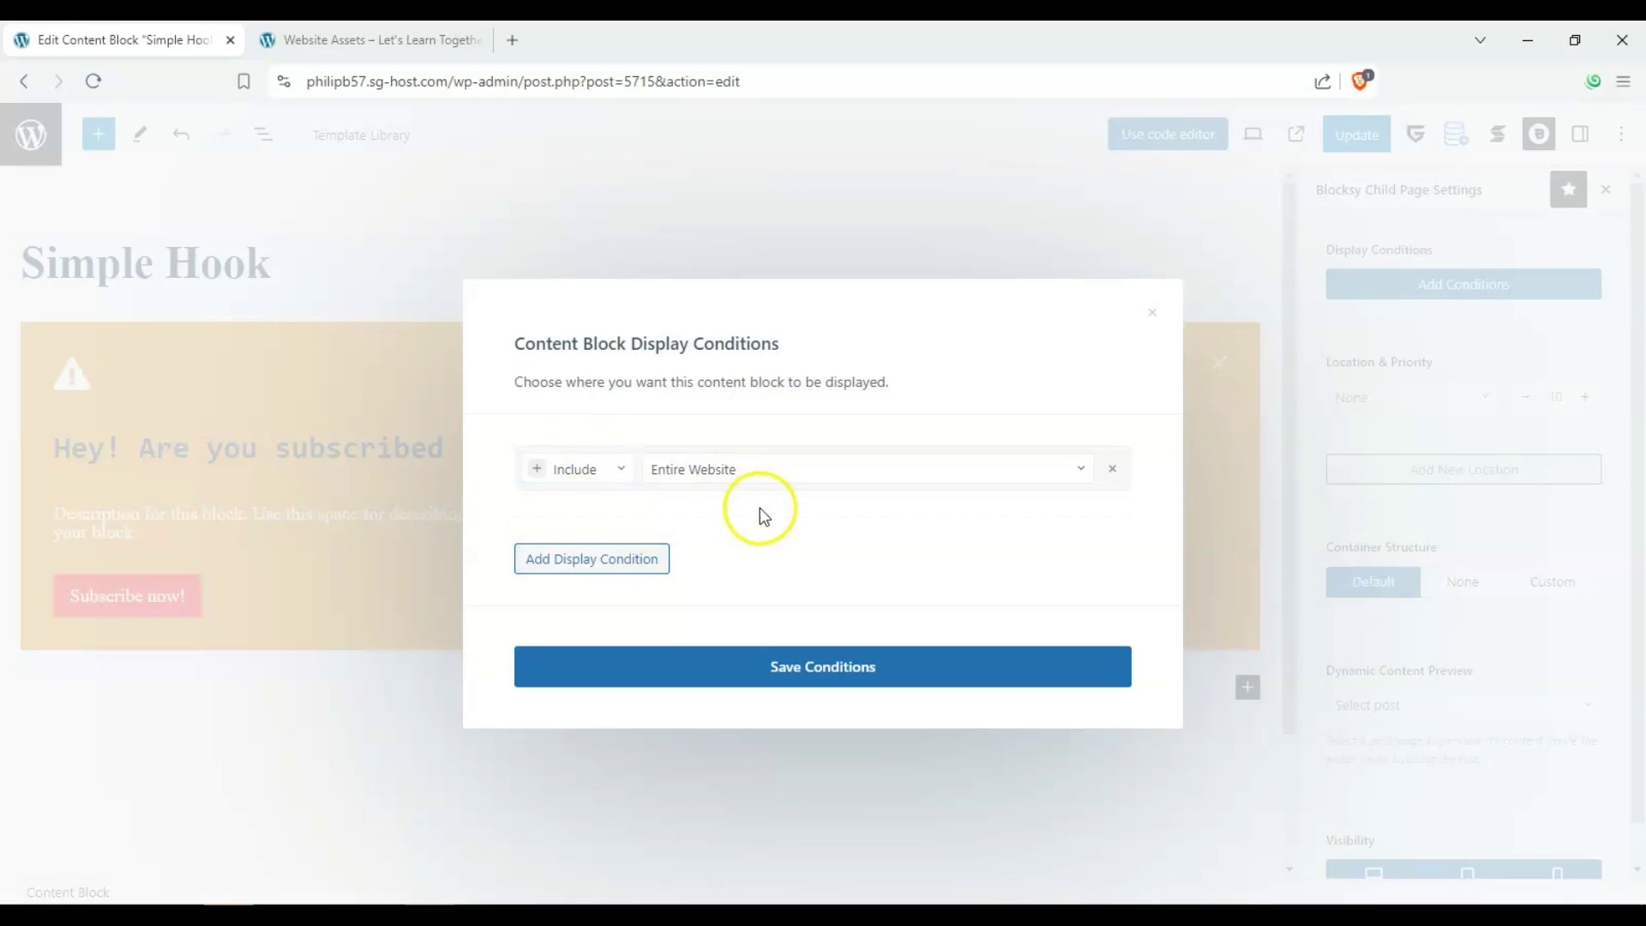
Set the Include condition to the Entire Website.
click(945, 478)
drag(1086, 514, 1085, 638)
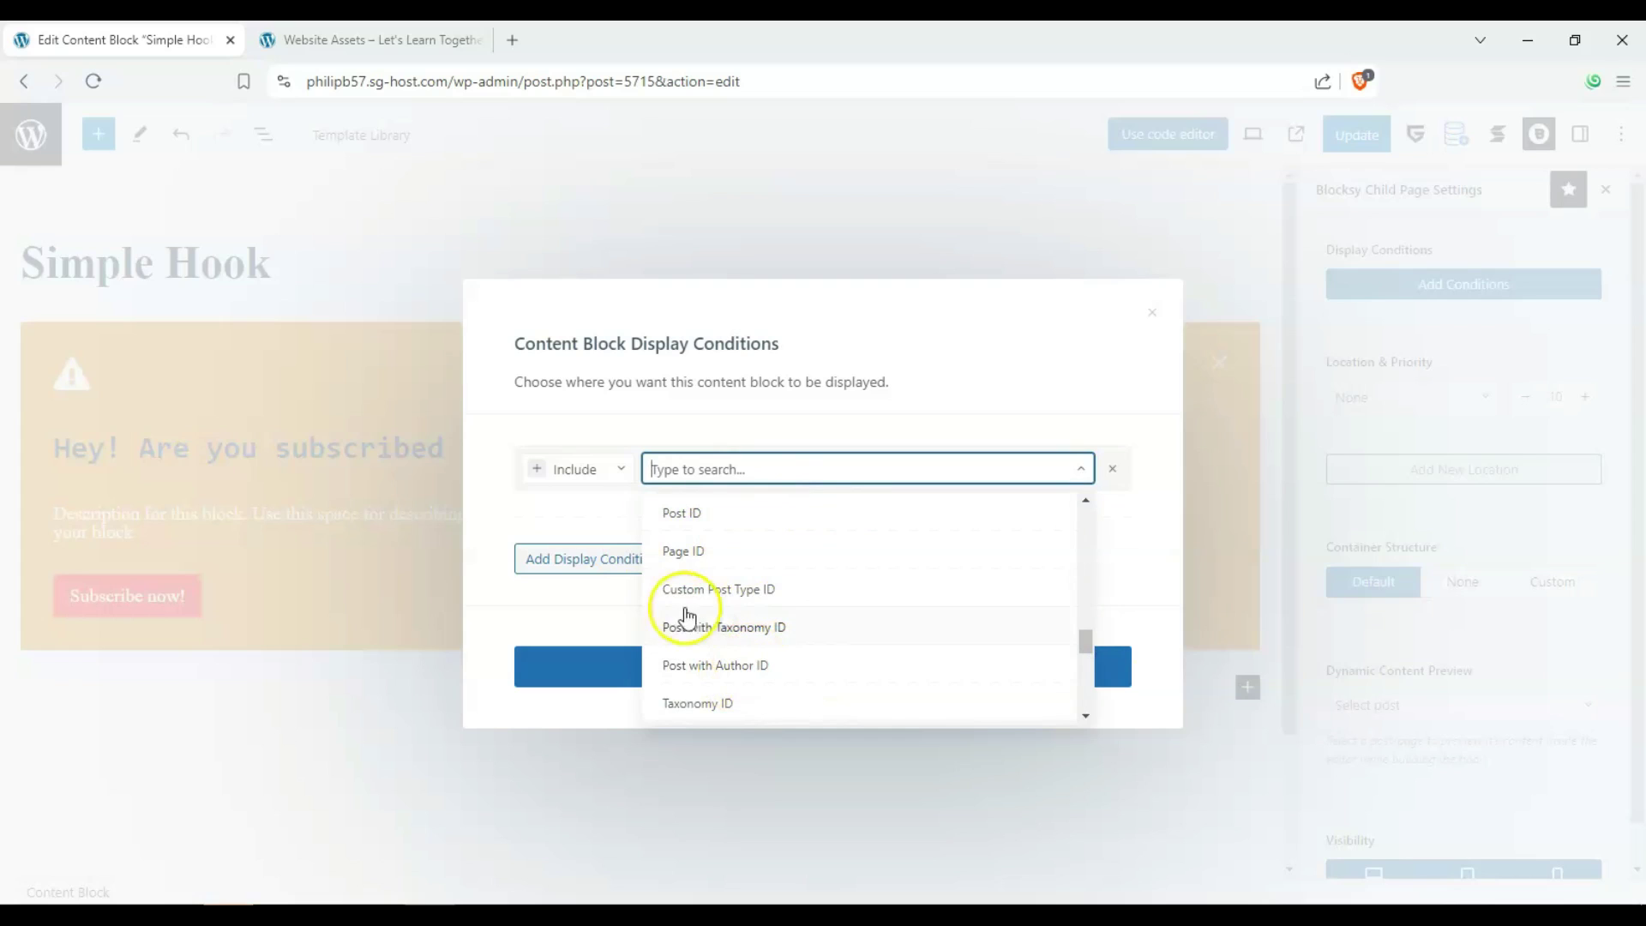
drag(1083, 643, 1063, 508)
click(811, 512)
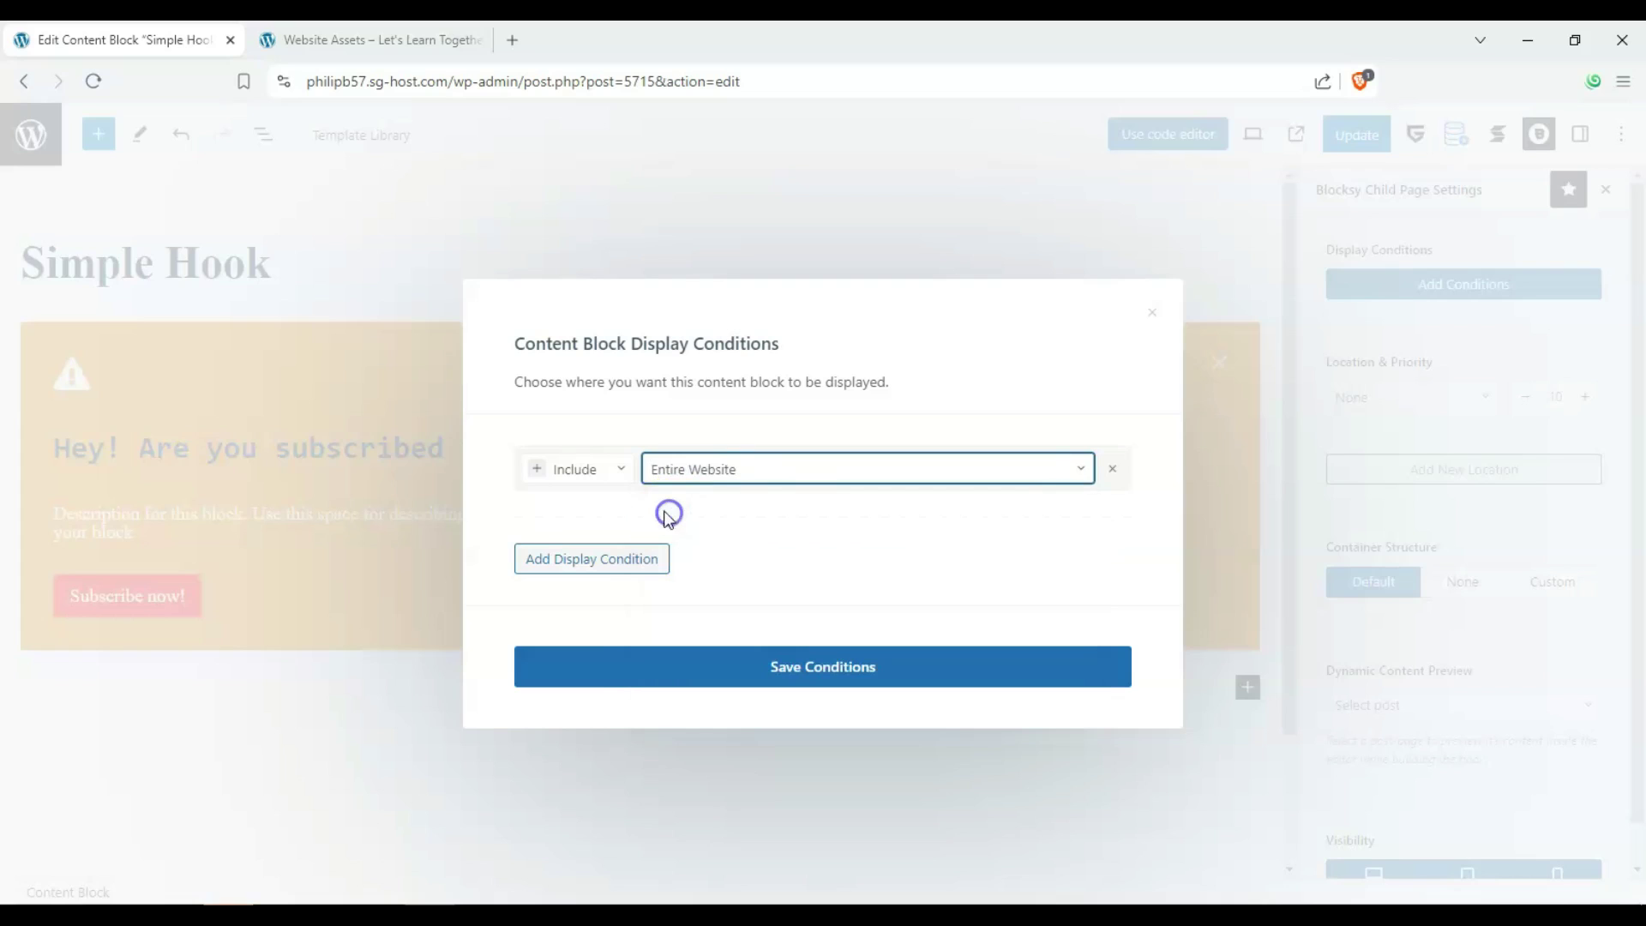
Add a second condition row, turn on Advanced Mode and combine conditions with AND.
click(625, 560)
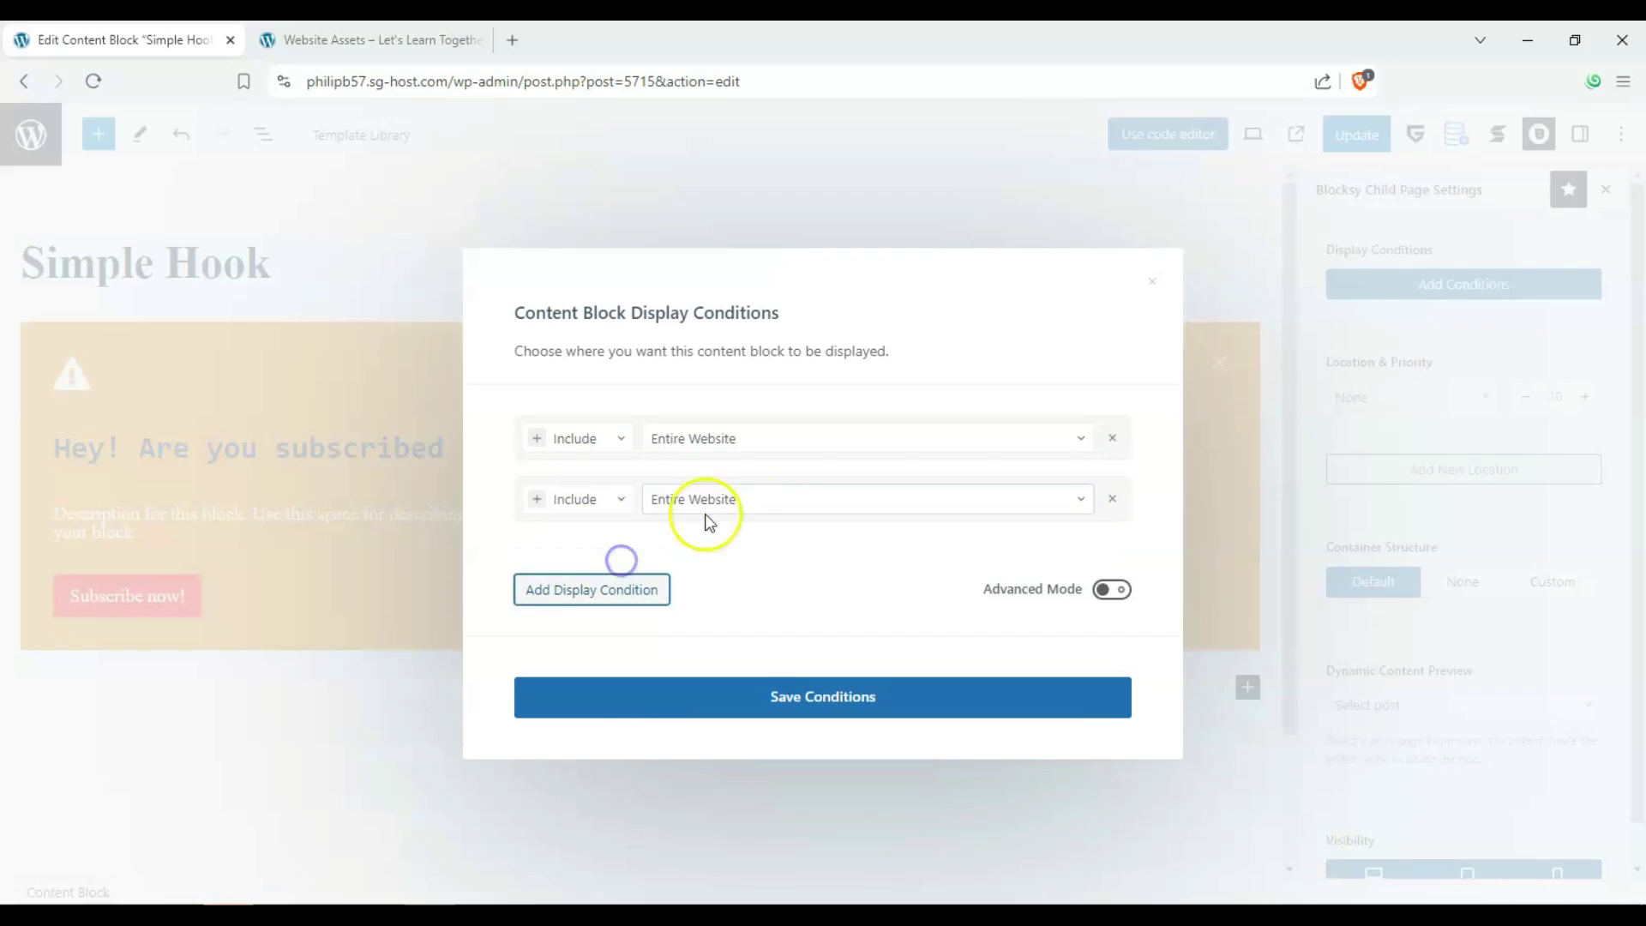
click(742, 501)
click(743, 501)
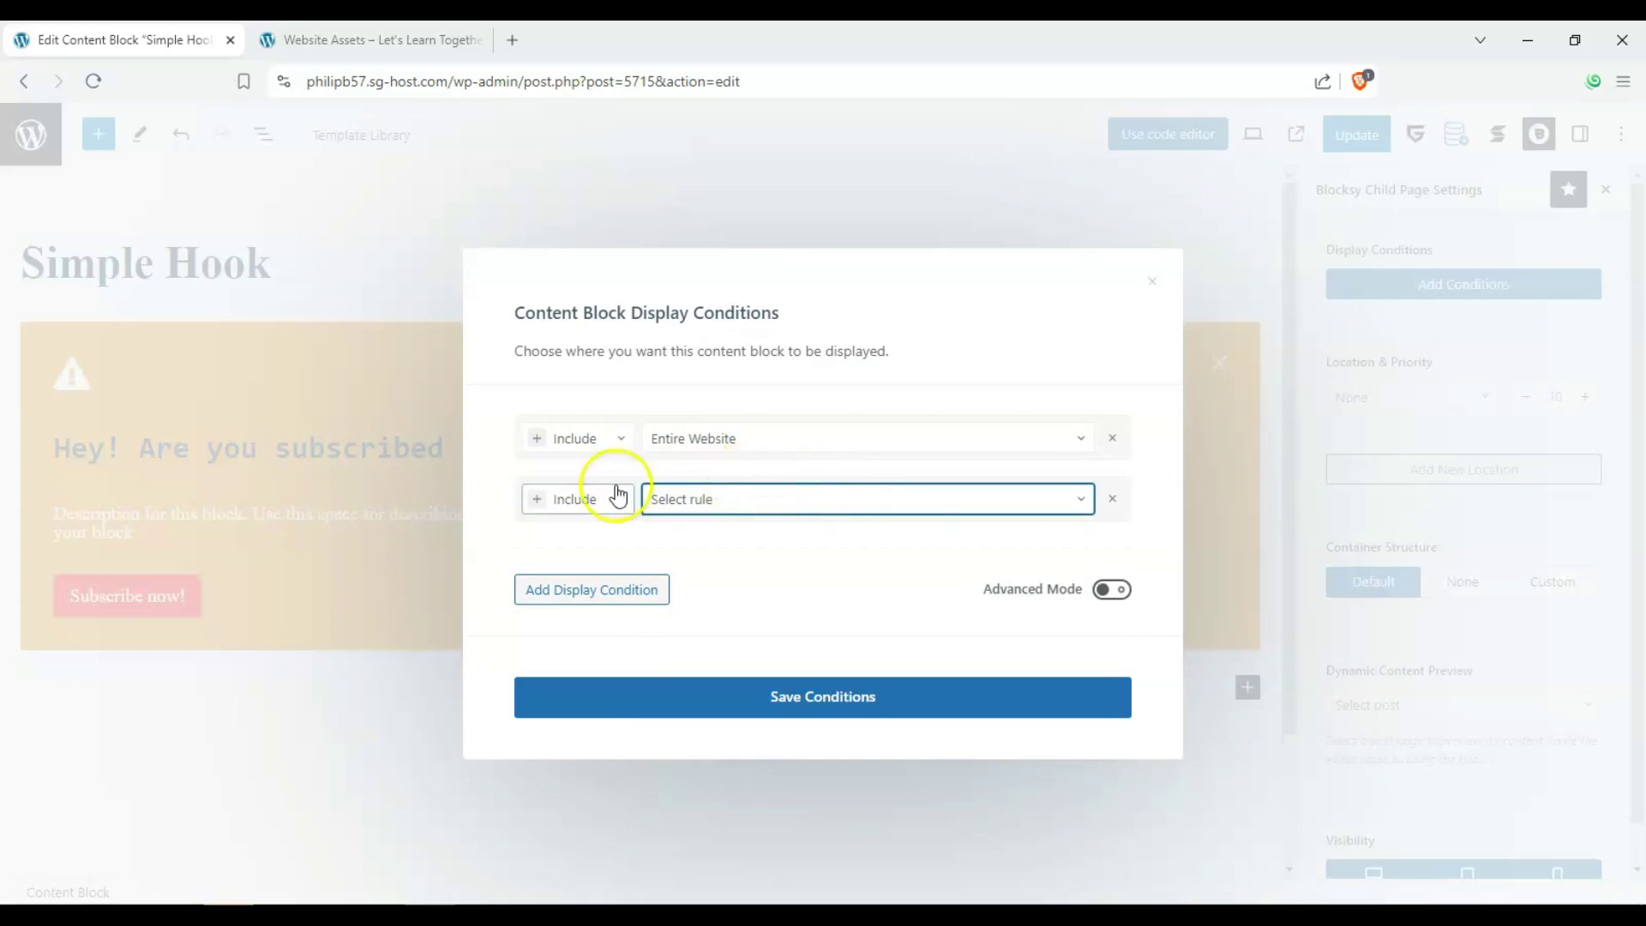
click(1114, 591)
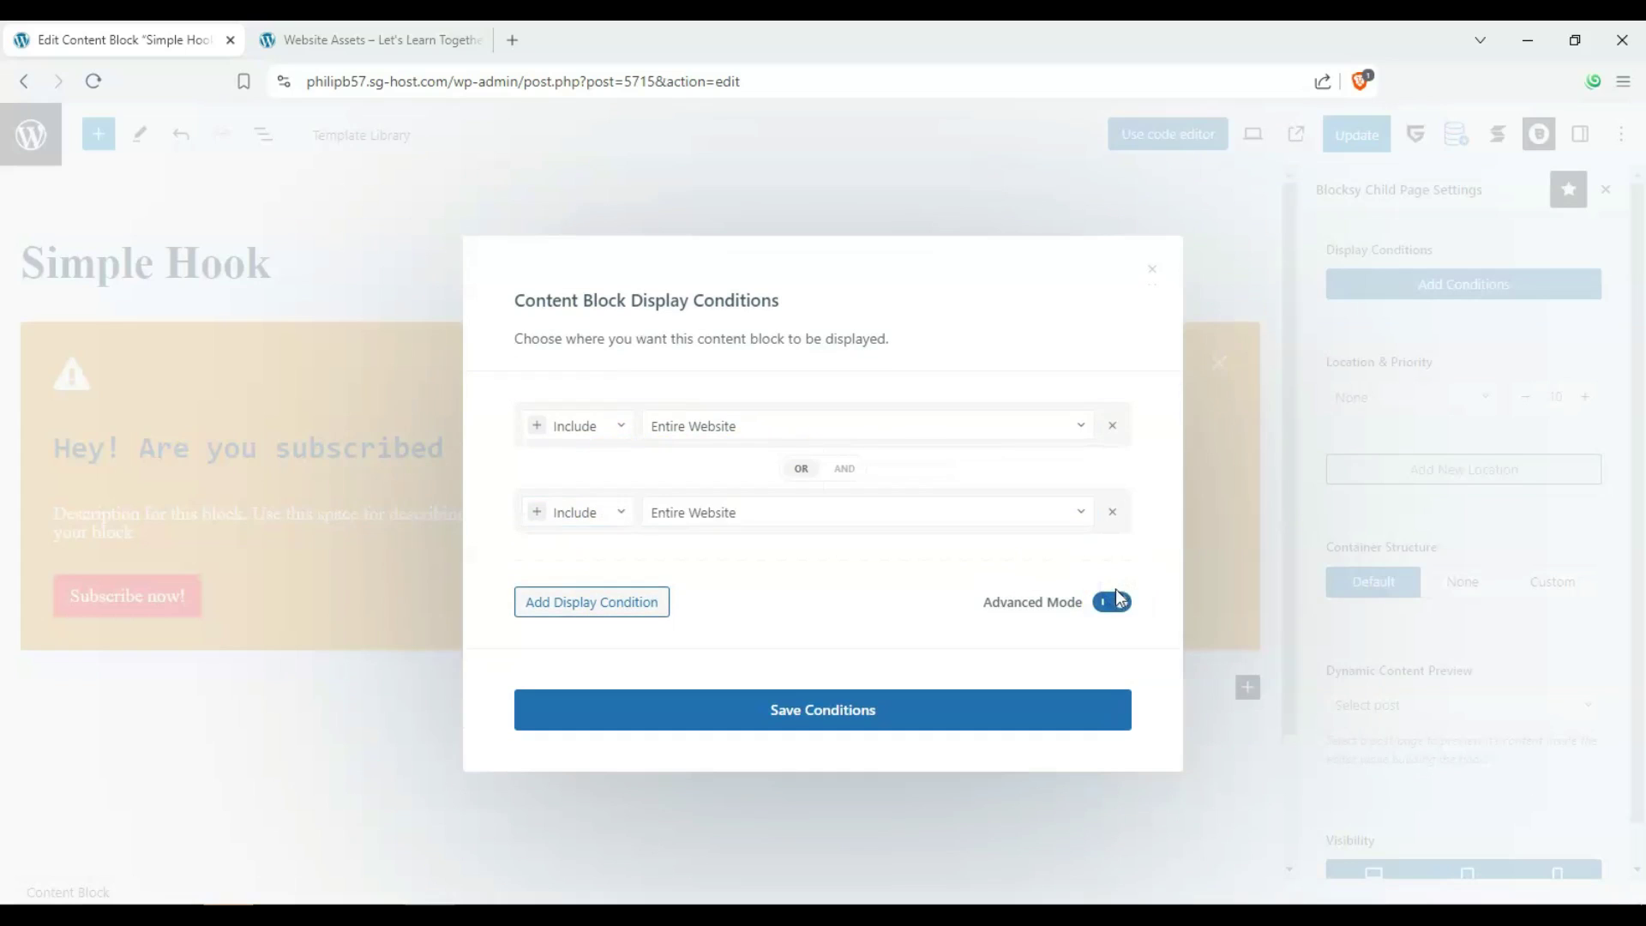
click(987, 501)
click(1108, 604)
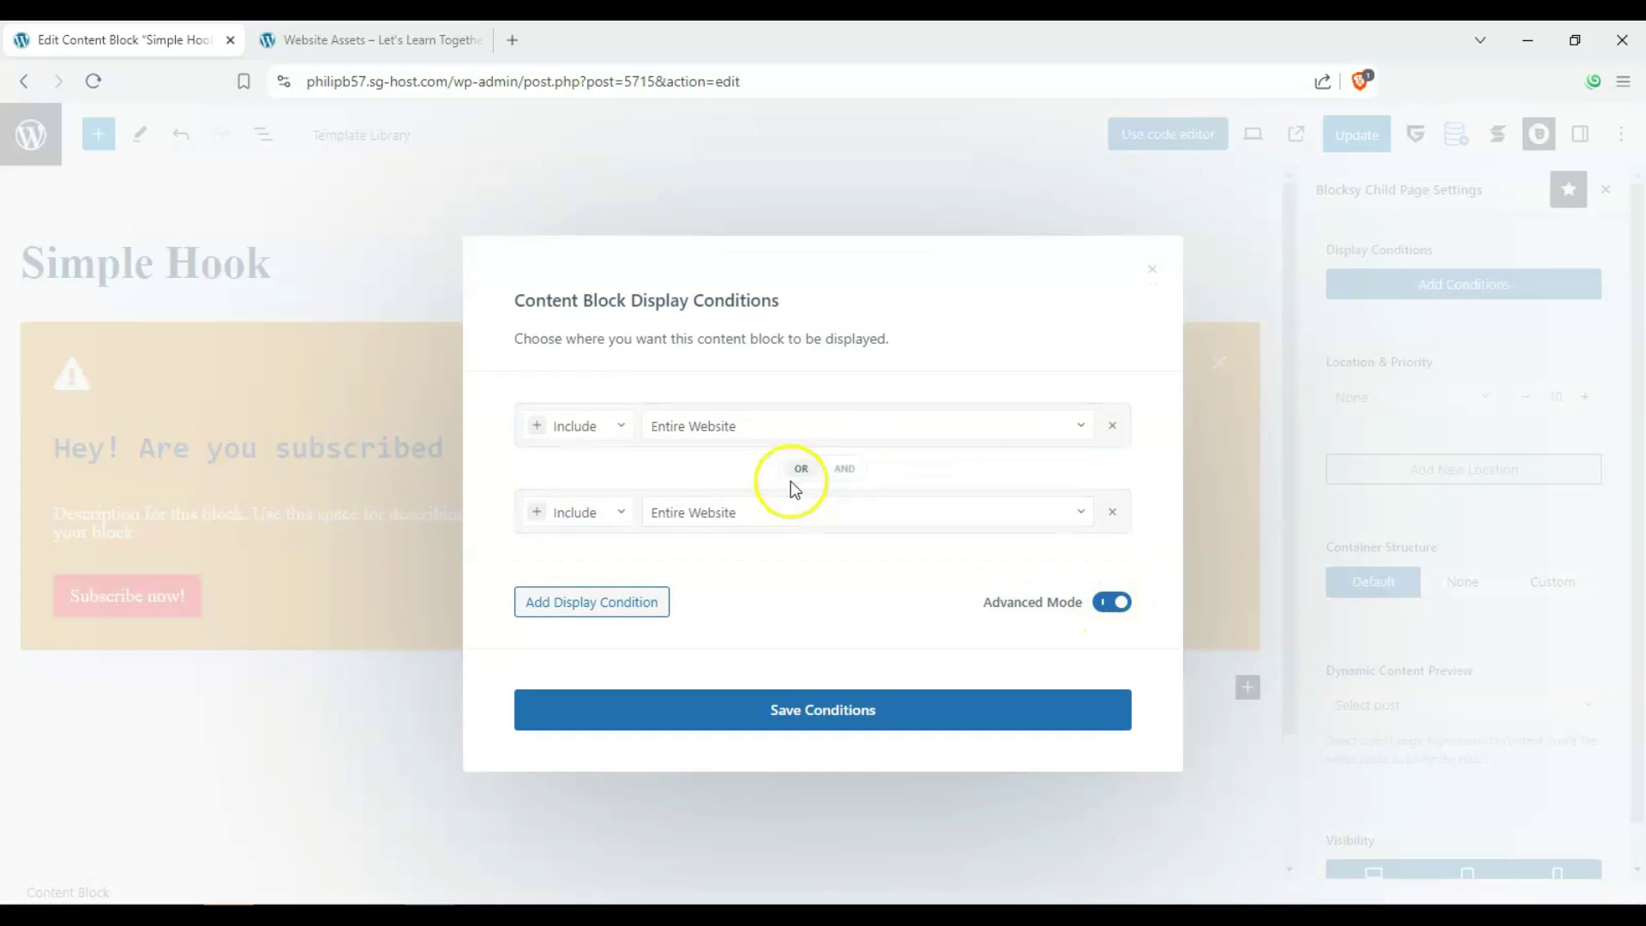
click(844, 472)
click(802, 470)
click(804, 463)
click(809, 467)
click(848, 484)
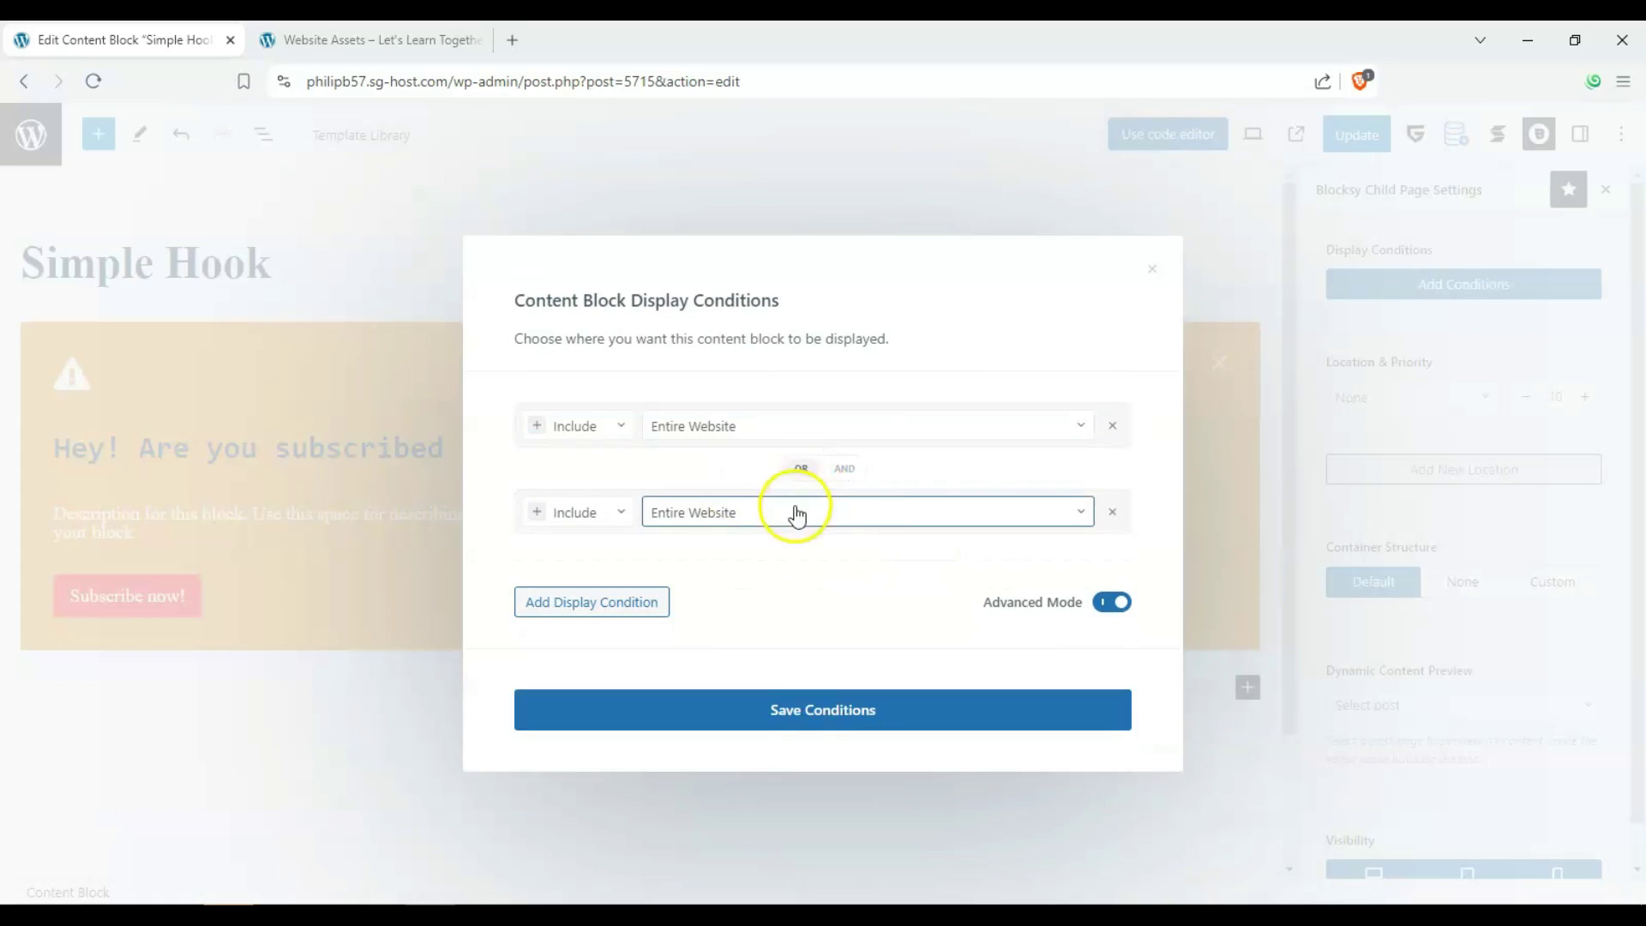
Try User Logged In as the second condition, then delete that row.
click(880, 510)
drag(1094, 559, 1076, 724)
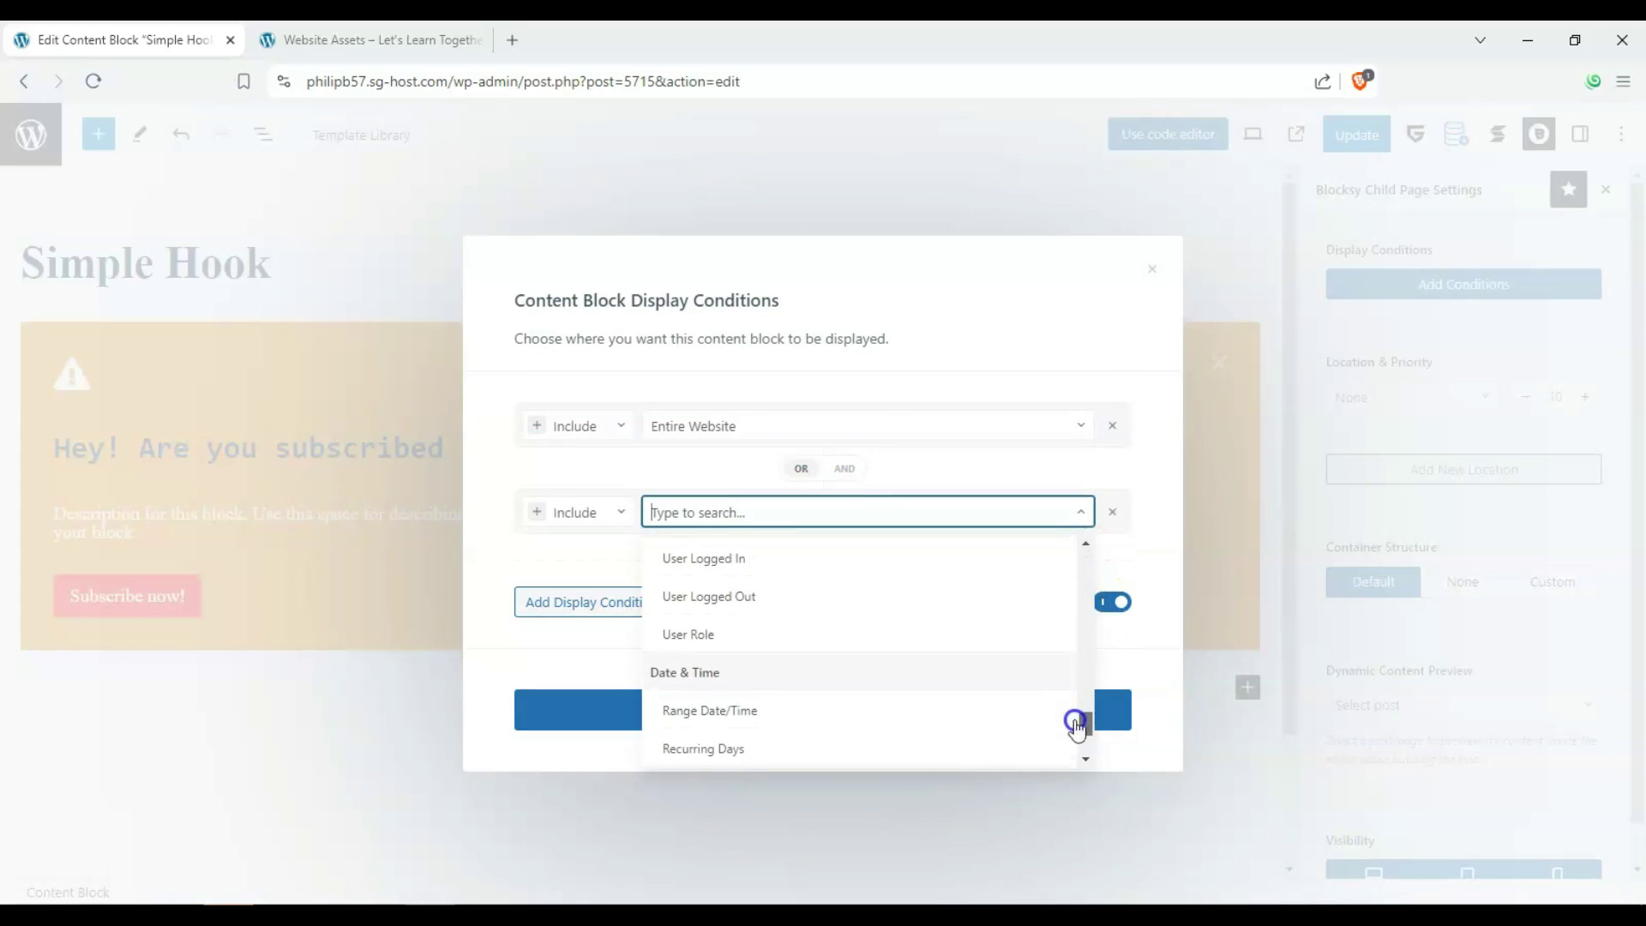
click(772, 566)
click(844, 468)
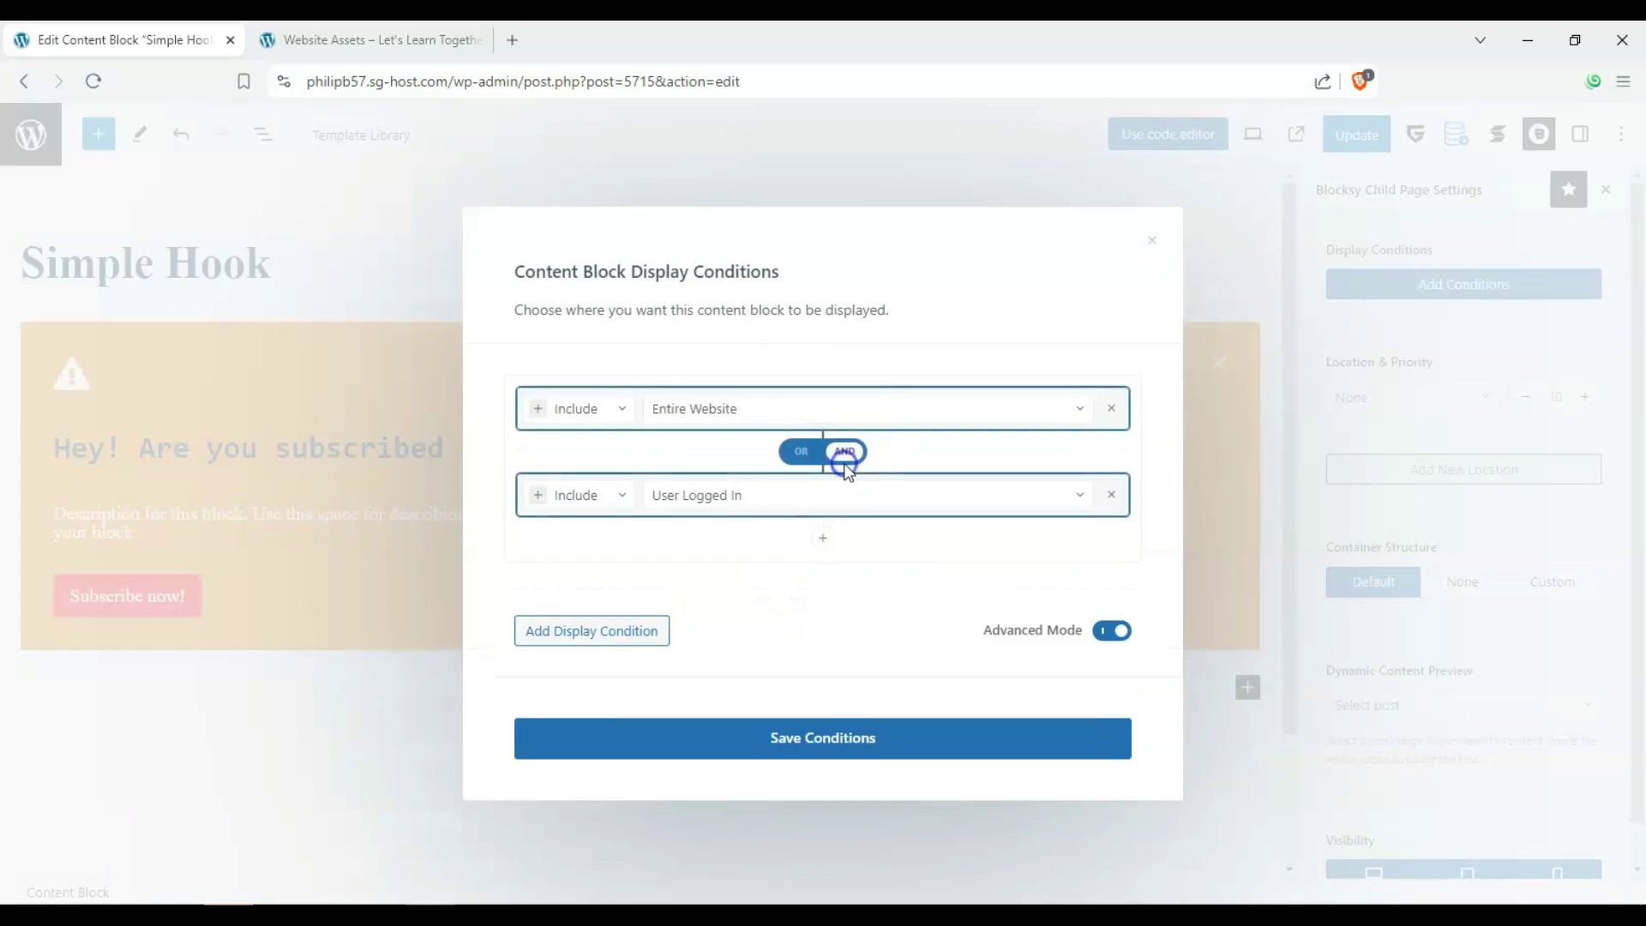
click(679, 417)
click(708, 383)
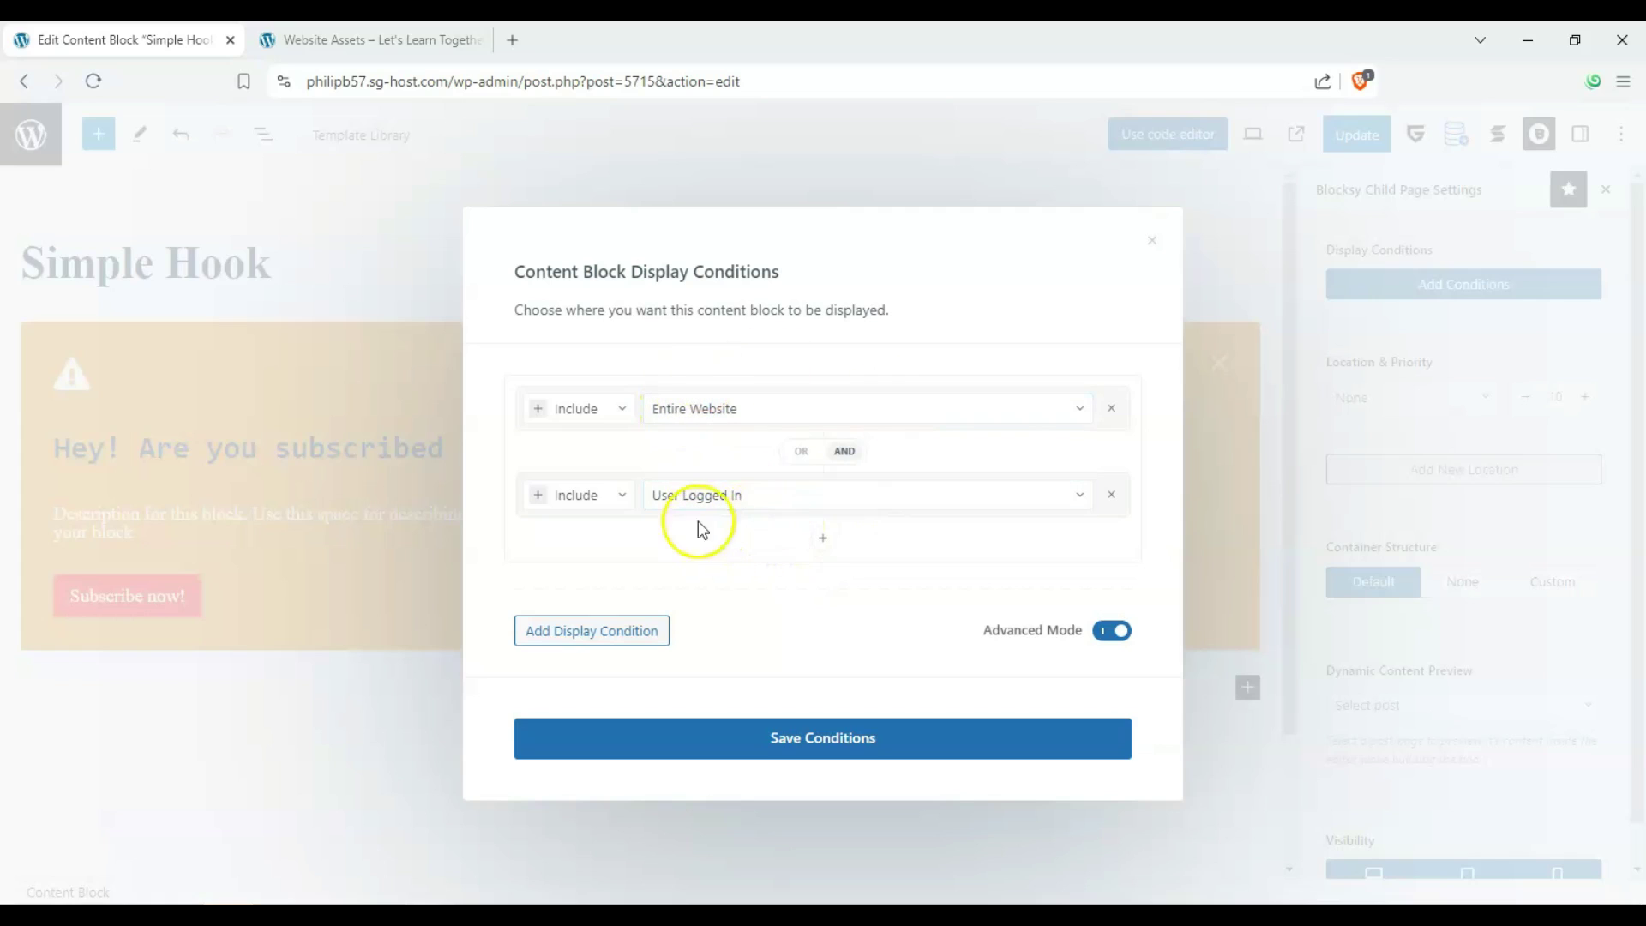
click(1111, 495)
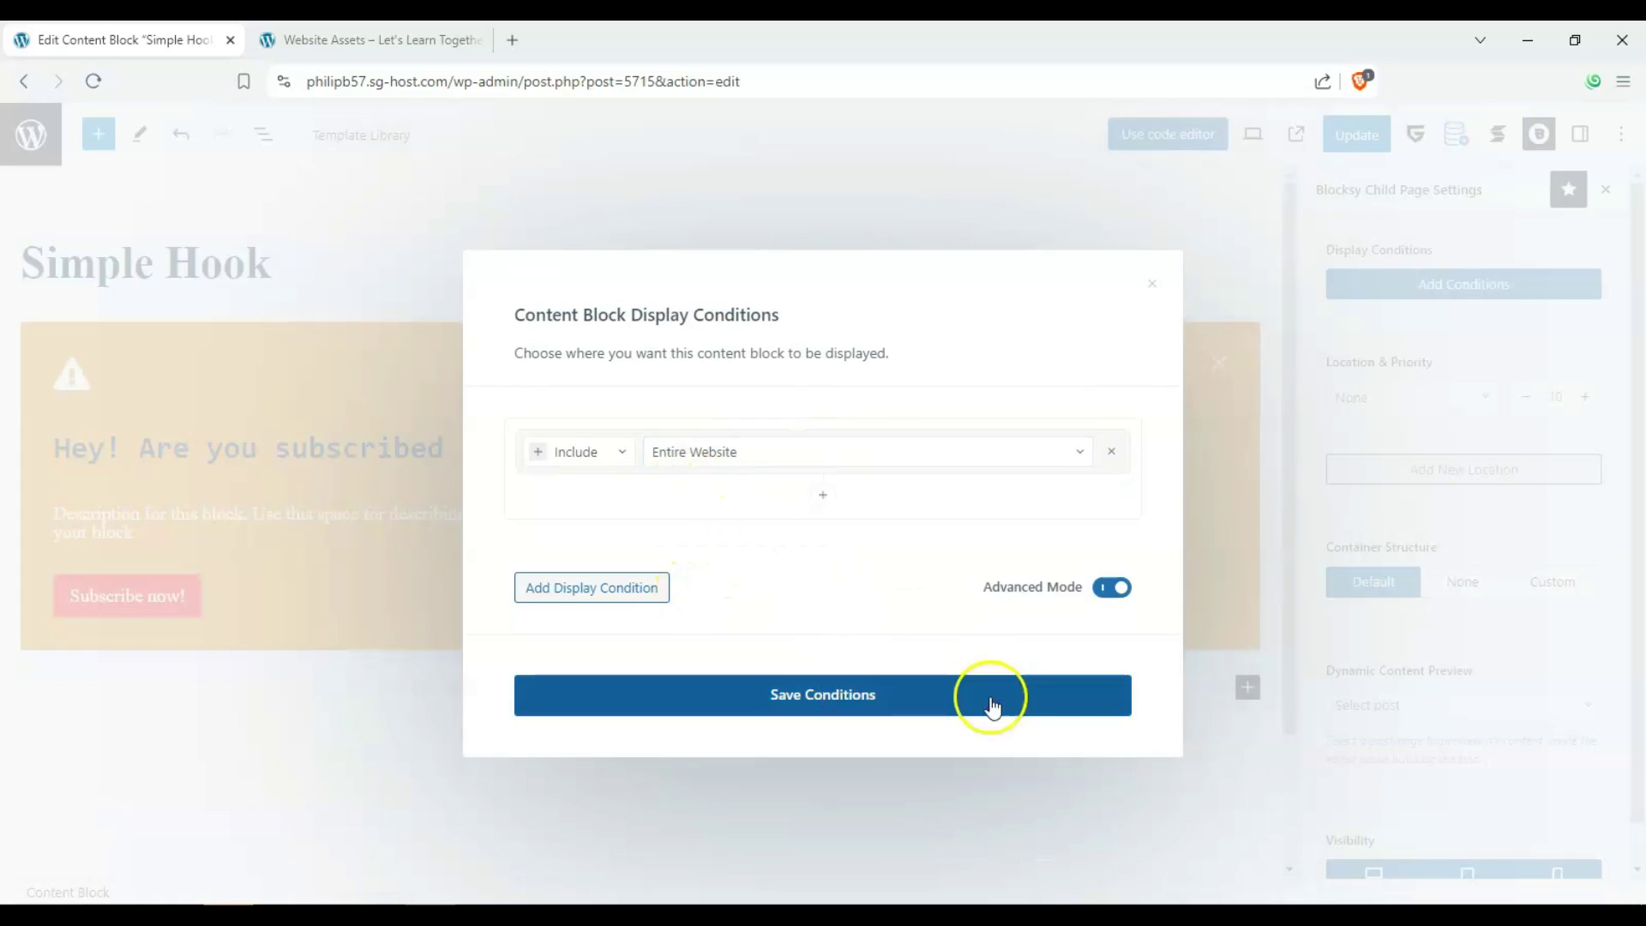
Save the display conditions and place the block at Header after with priority 1.
click(992, 698)
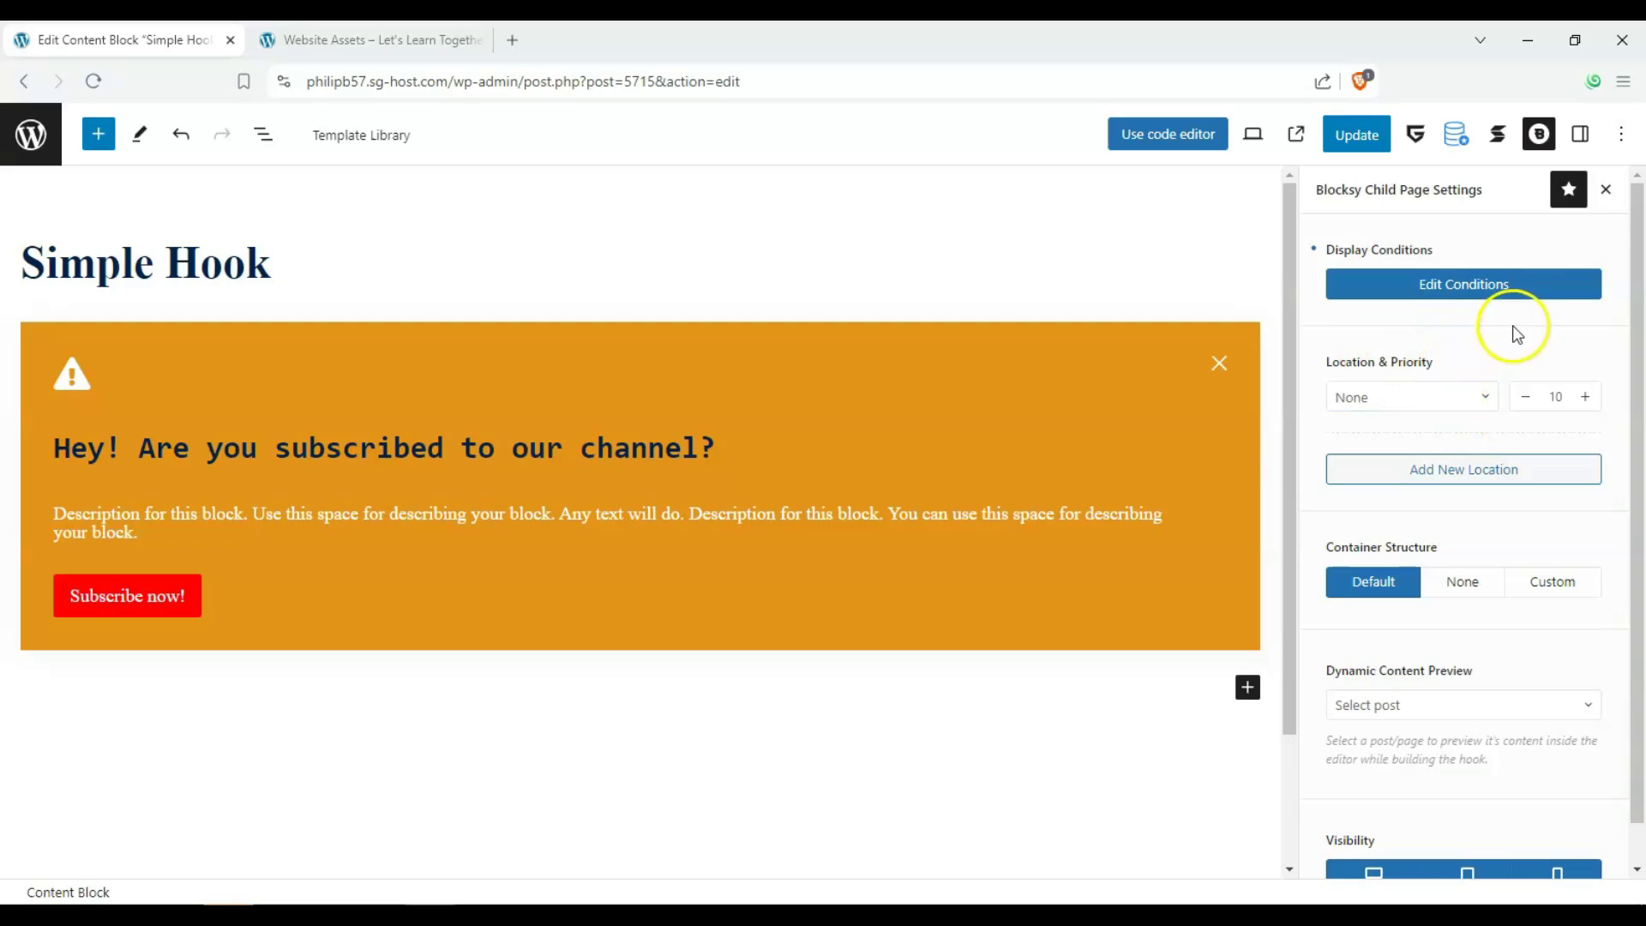
click(1485, 395)
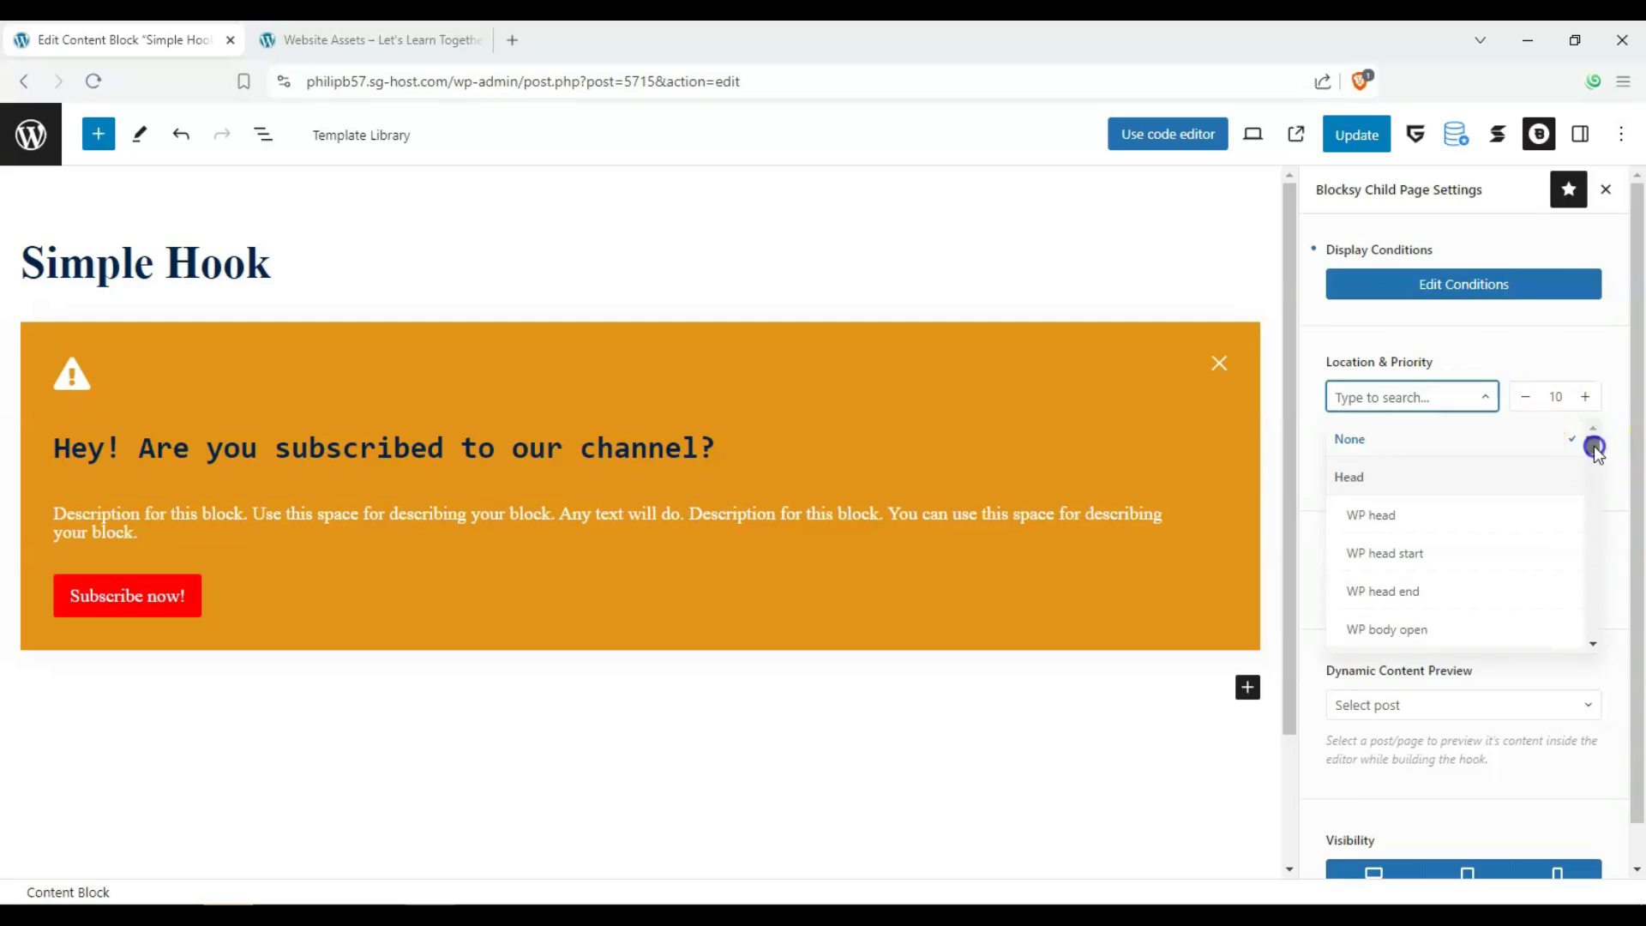
drag(1594, 447, 1590, 390)
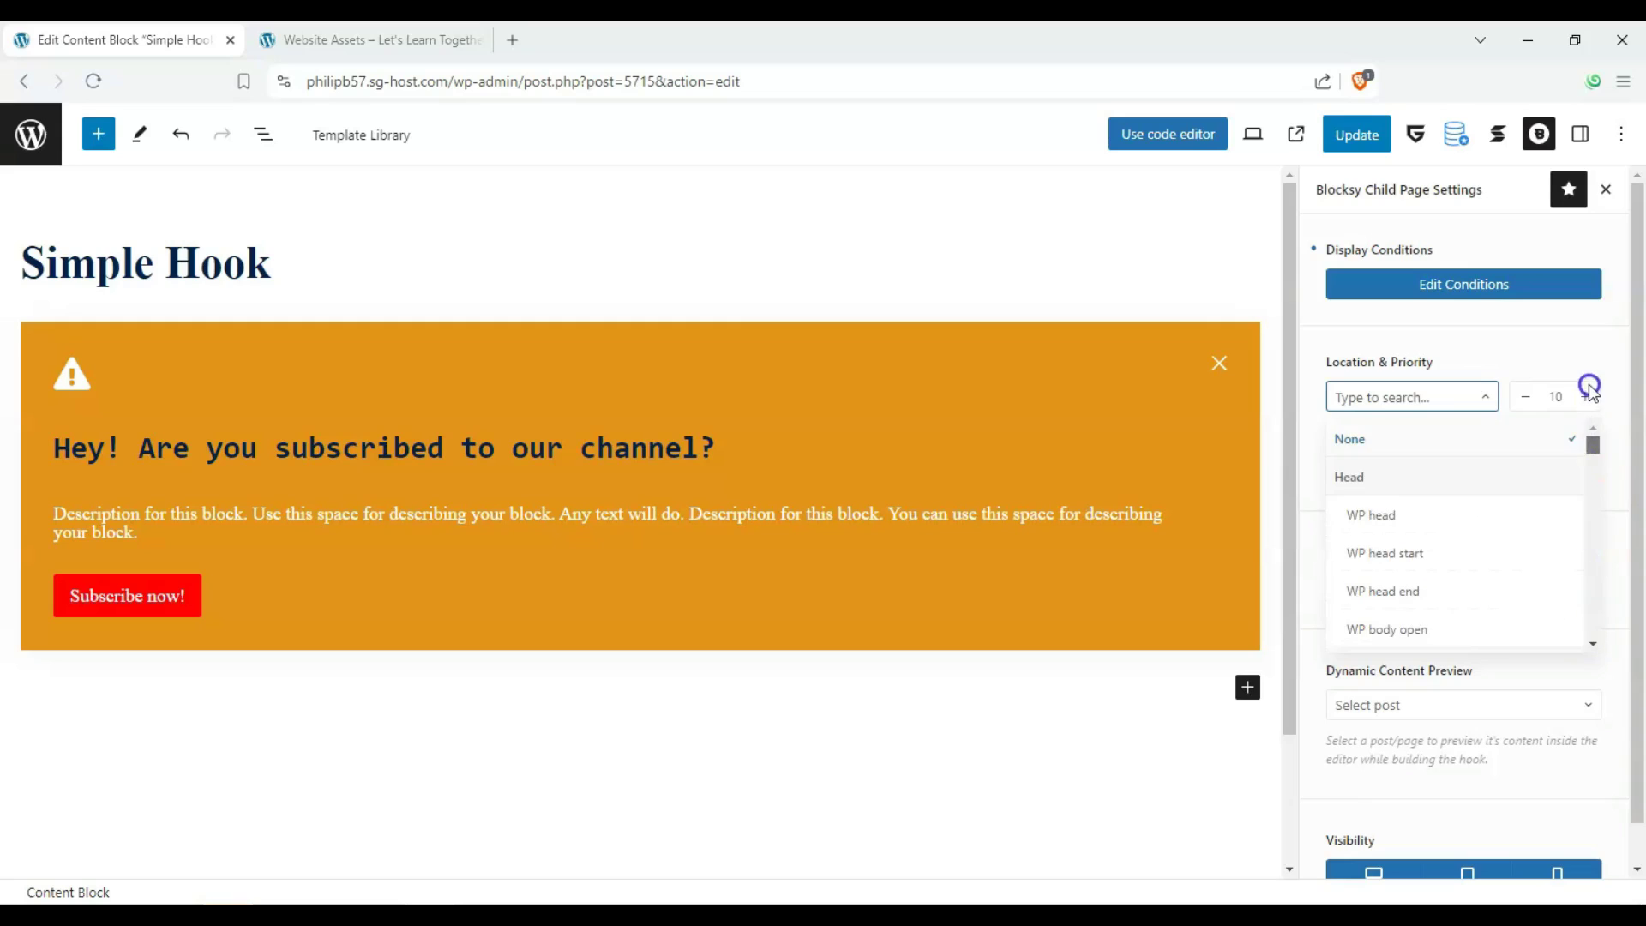
scroll(1417, 523, down, 4)
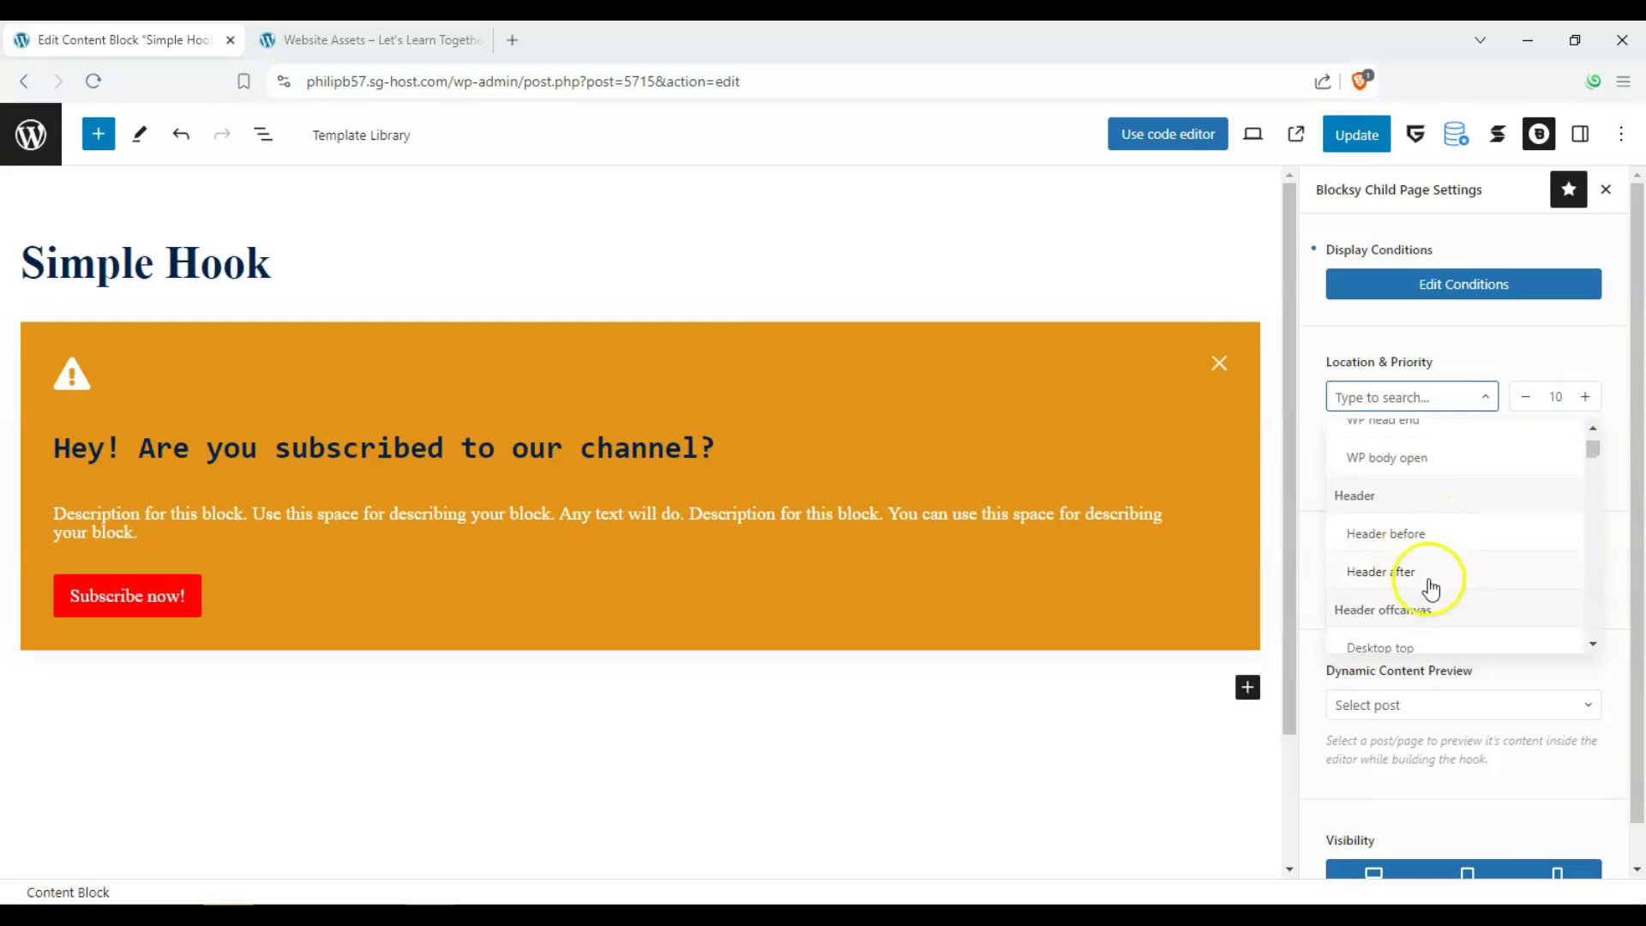
click(1411, 572)
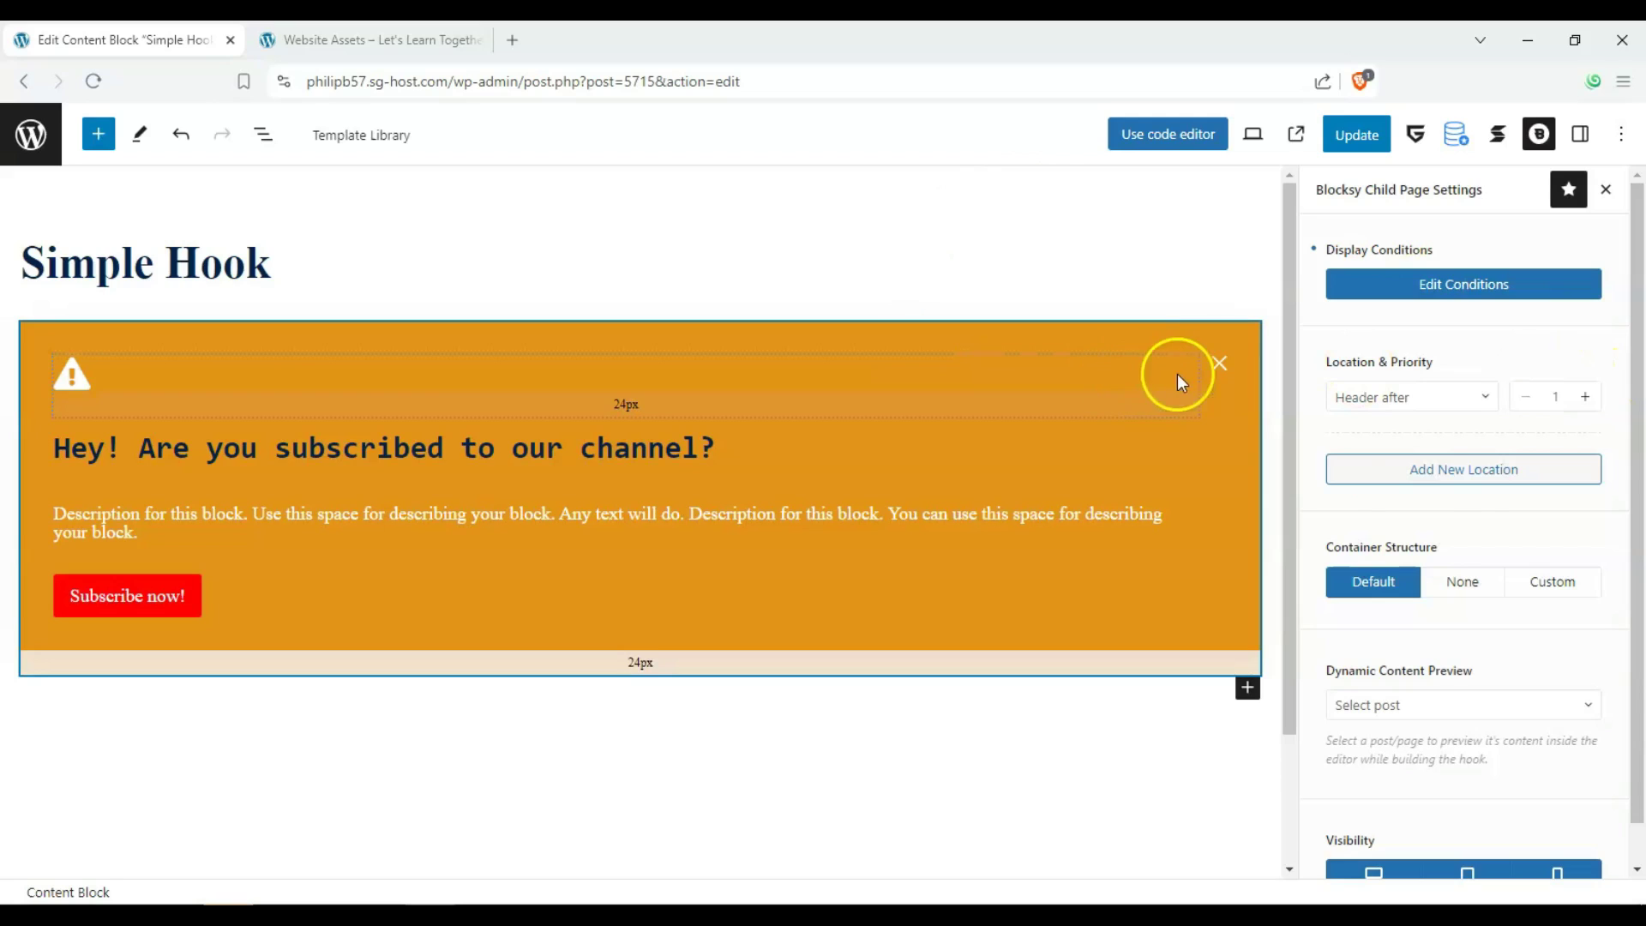
Switch the container structure to Custom with Normal Width after comparing Narrow.
click(1457, 583)
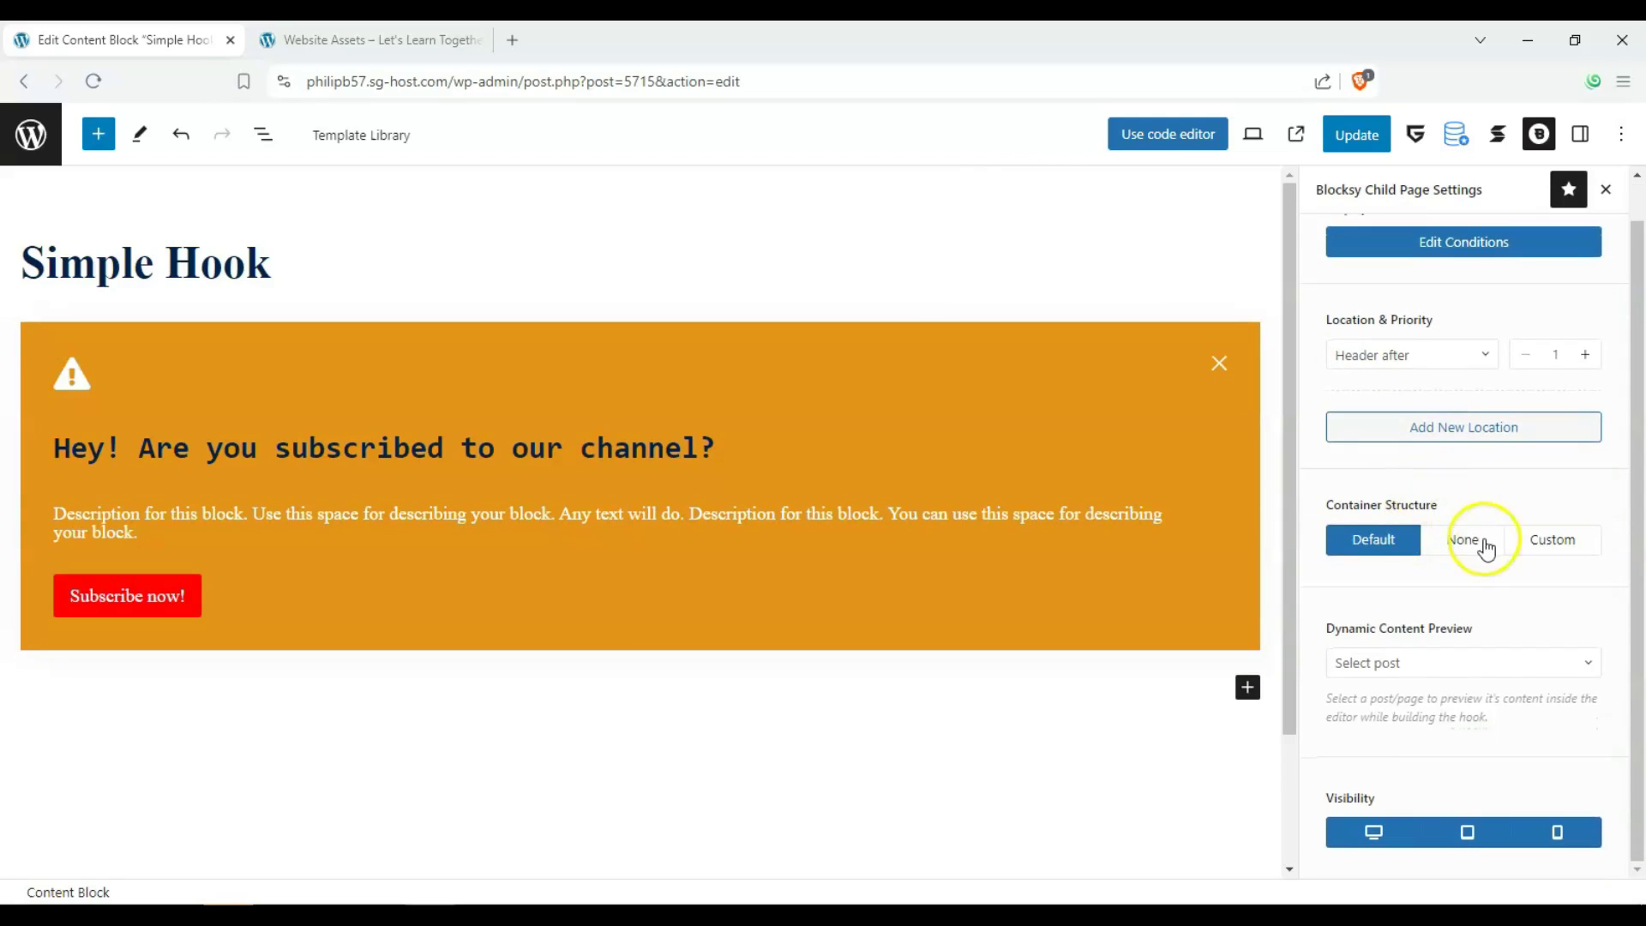
click(1572, 573)
scroll(1492, 532, down, 3)
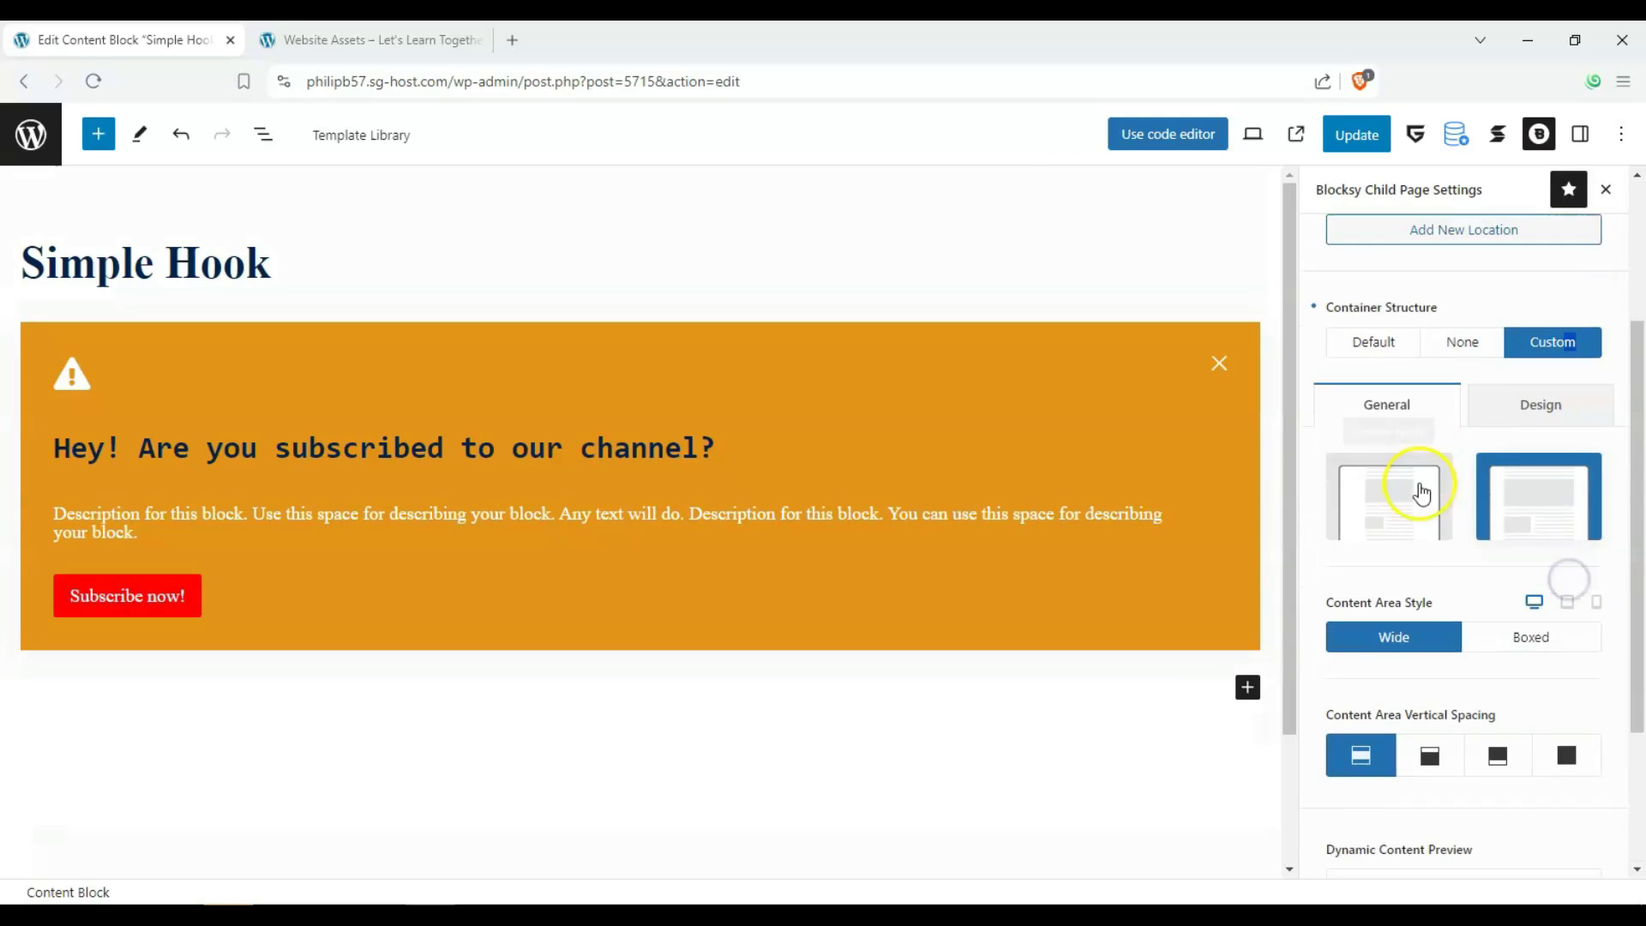
click(1539, 403)
click(1432, 405)
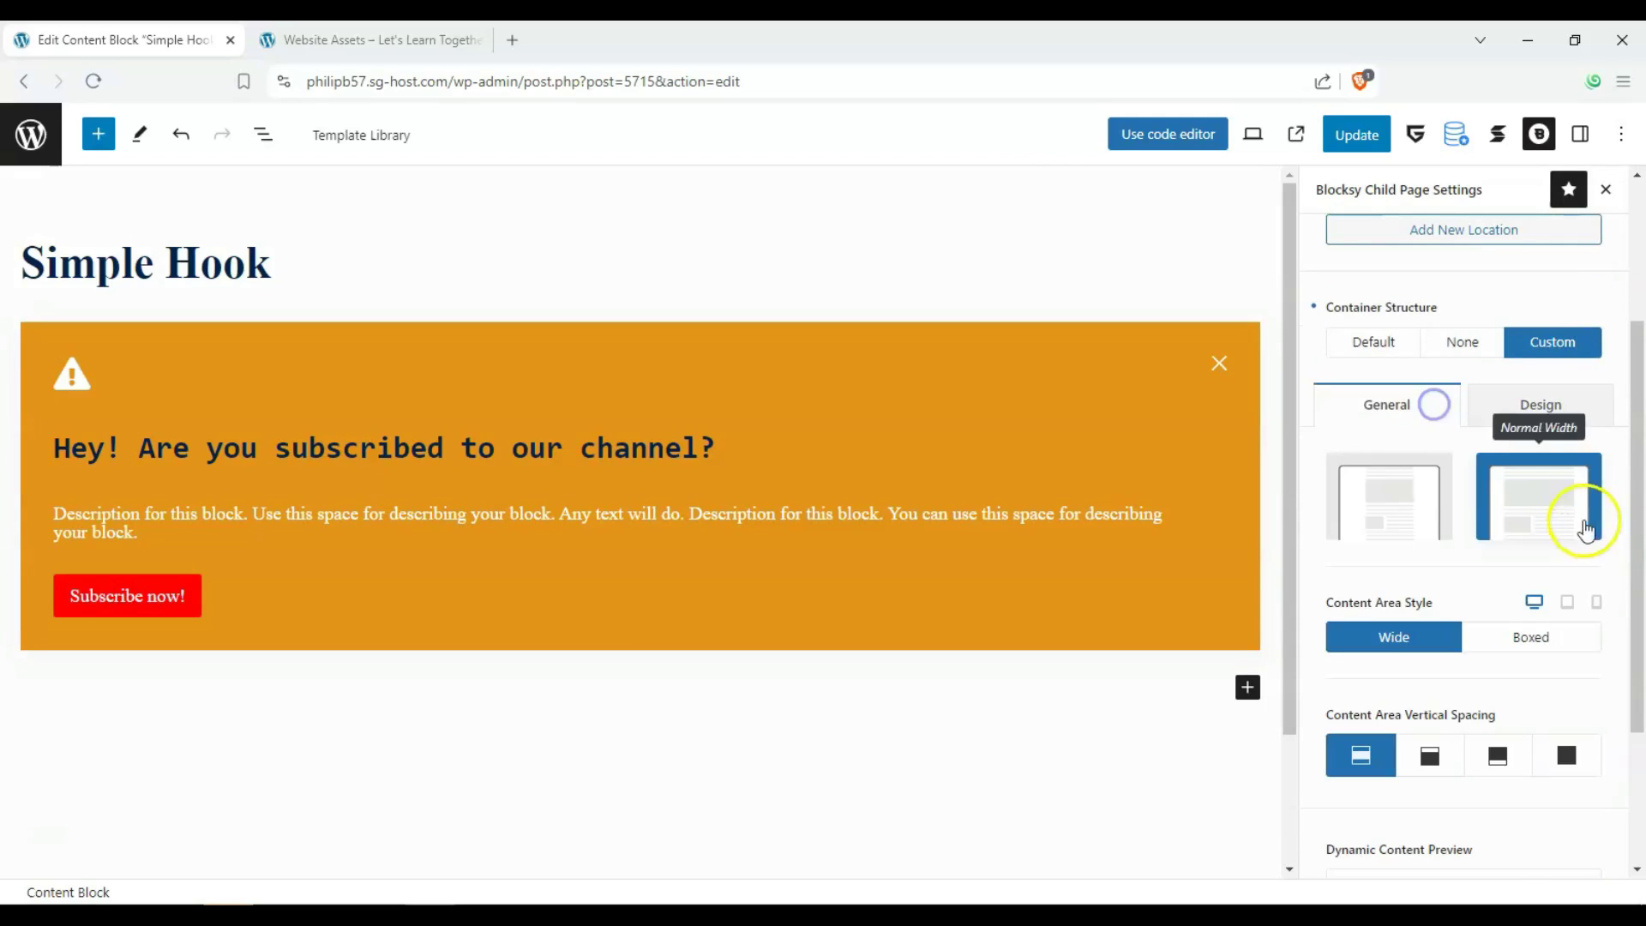
click(1427, 487)
click(1542, 498)
click(1474, 508)
click(1543, 501)
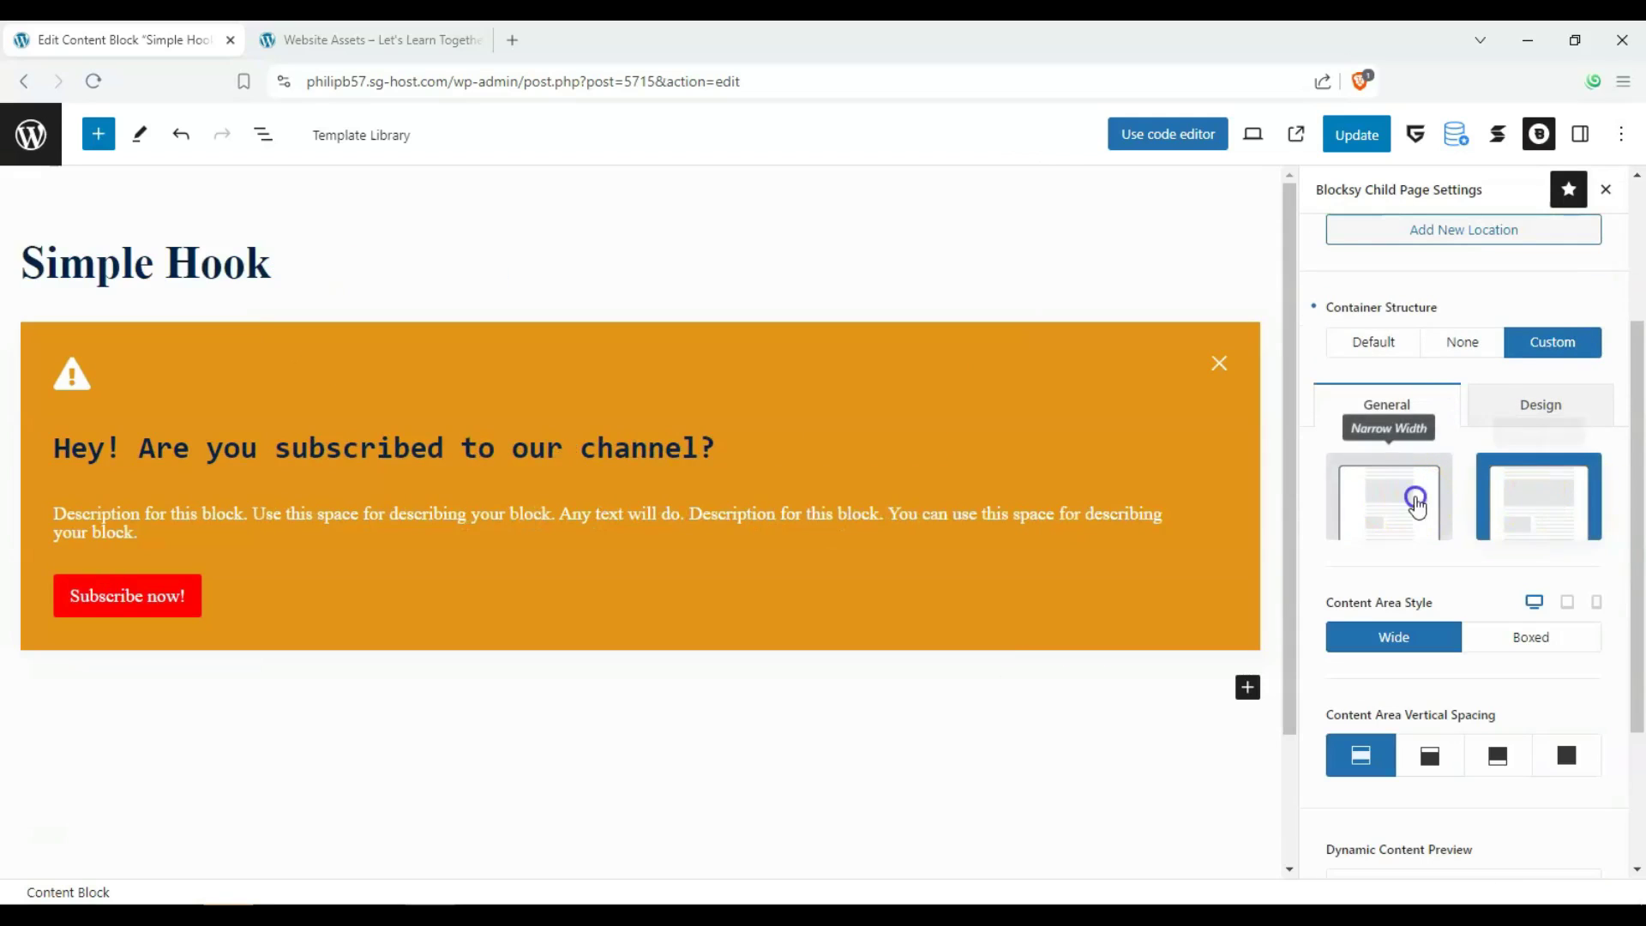
click(1569, 506)
click(1569, 505)
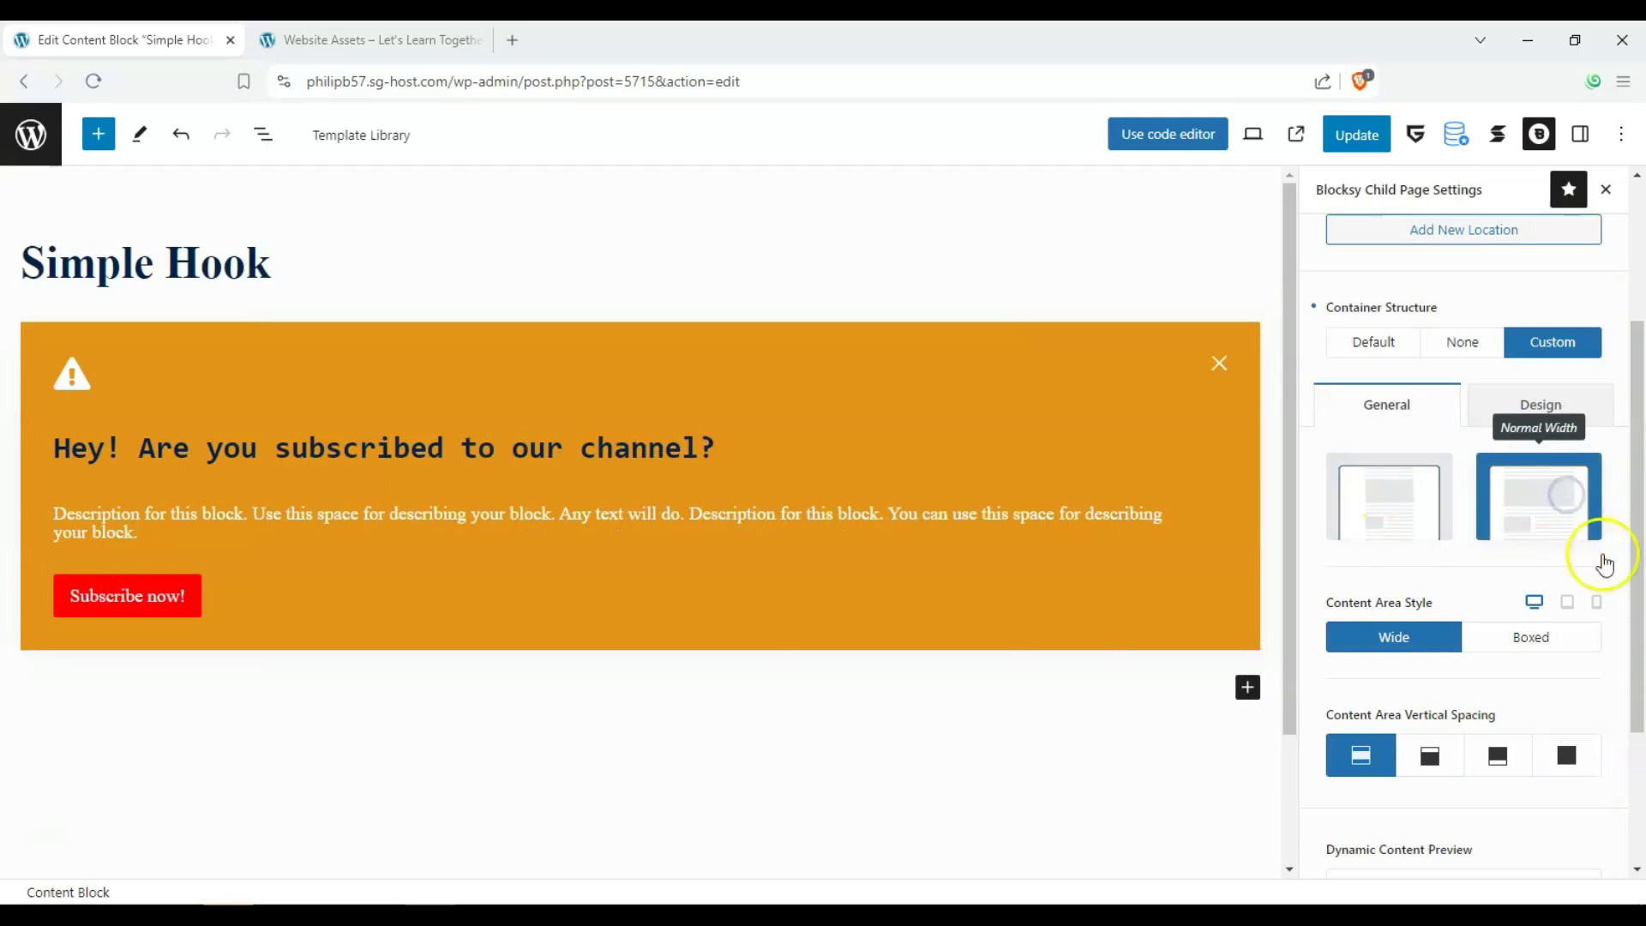
Set the content area style to Wide after comparing Boxed on desktop and mobile.
click(1586, 632)
click(1594, 603)
click(1535, 602)
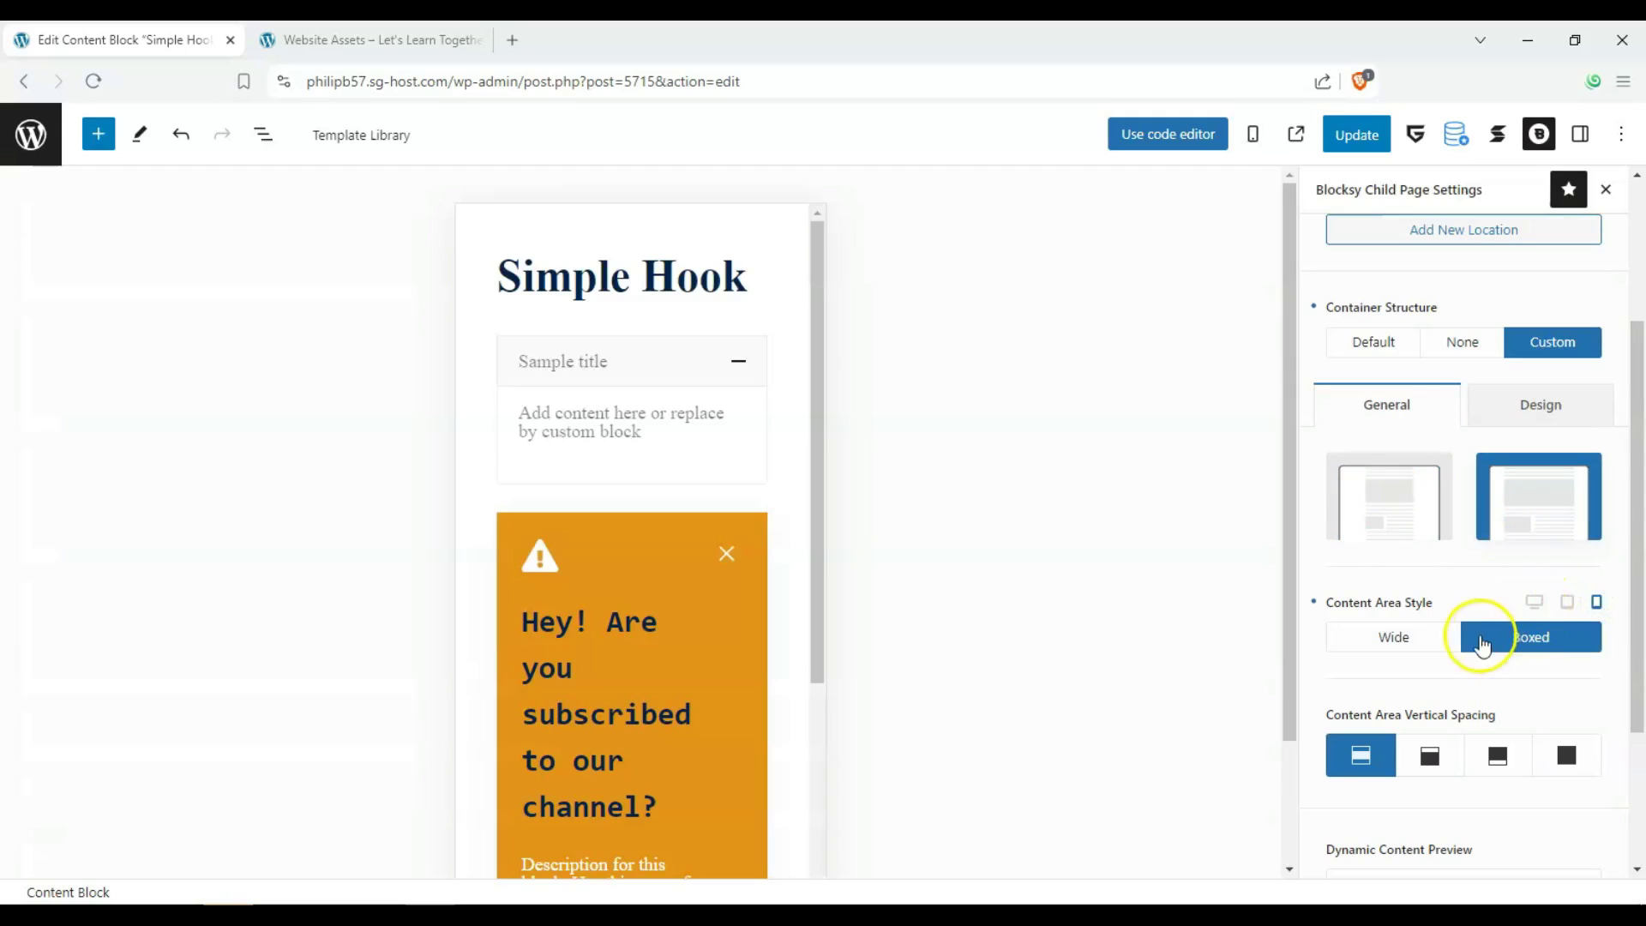
click(1483, 643)
click(1389, 641)
click(1507, 651)
click(1430, 635)
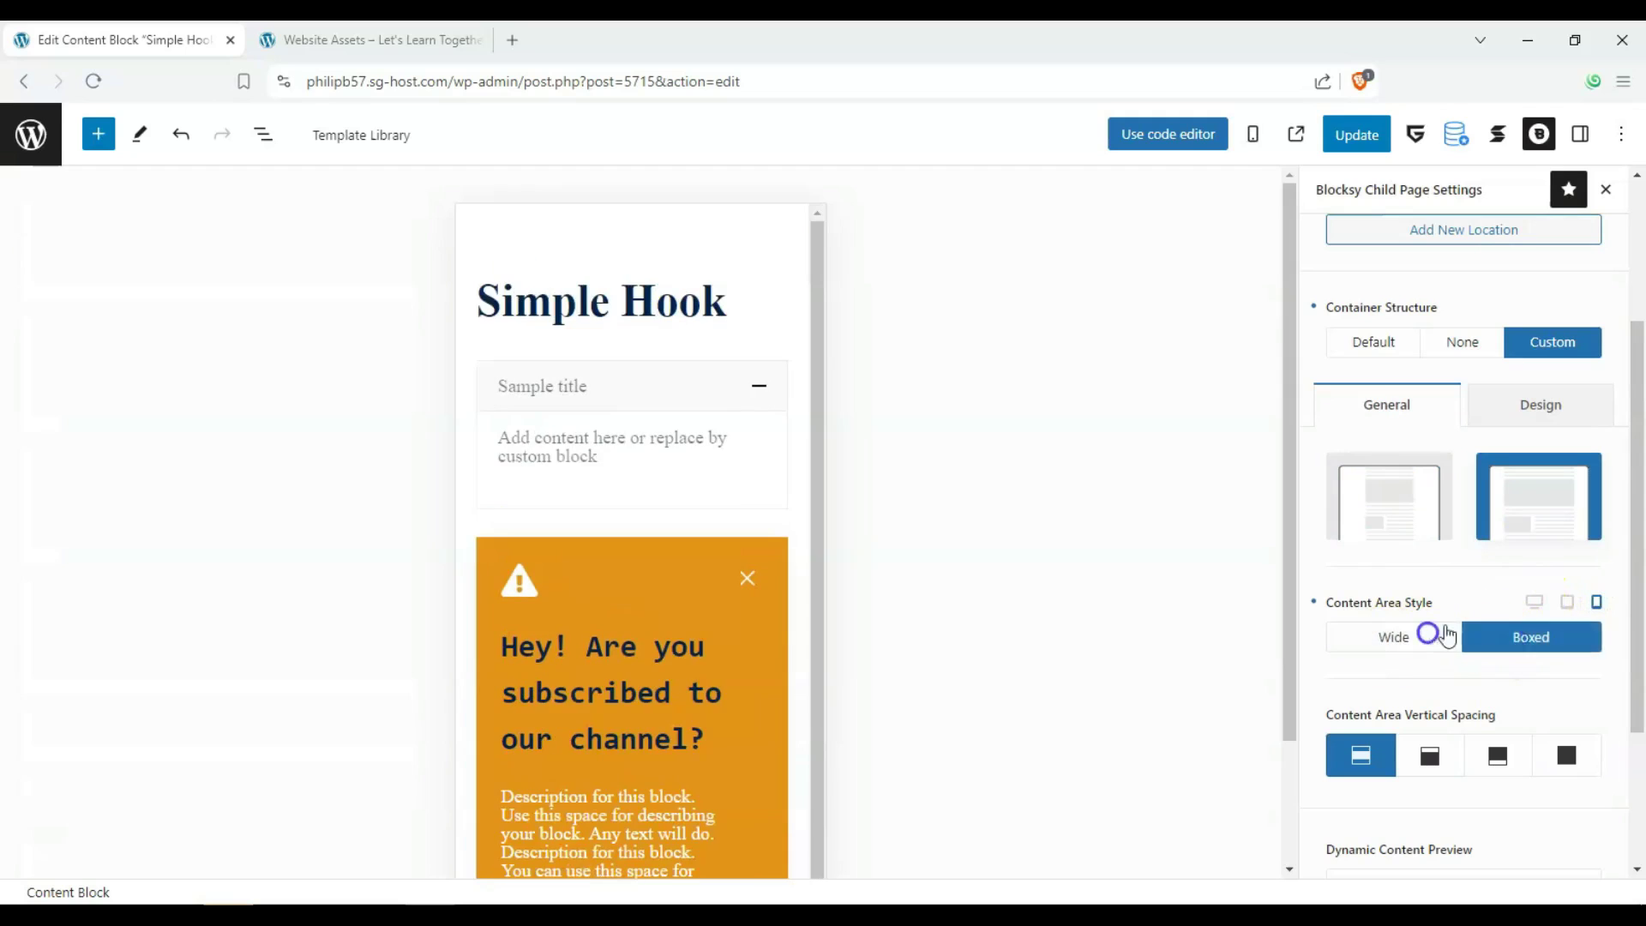
click(1533, 601)
click(1380, 636)
click(1508, 635)
click(1397, 643)
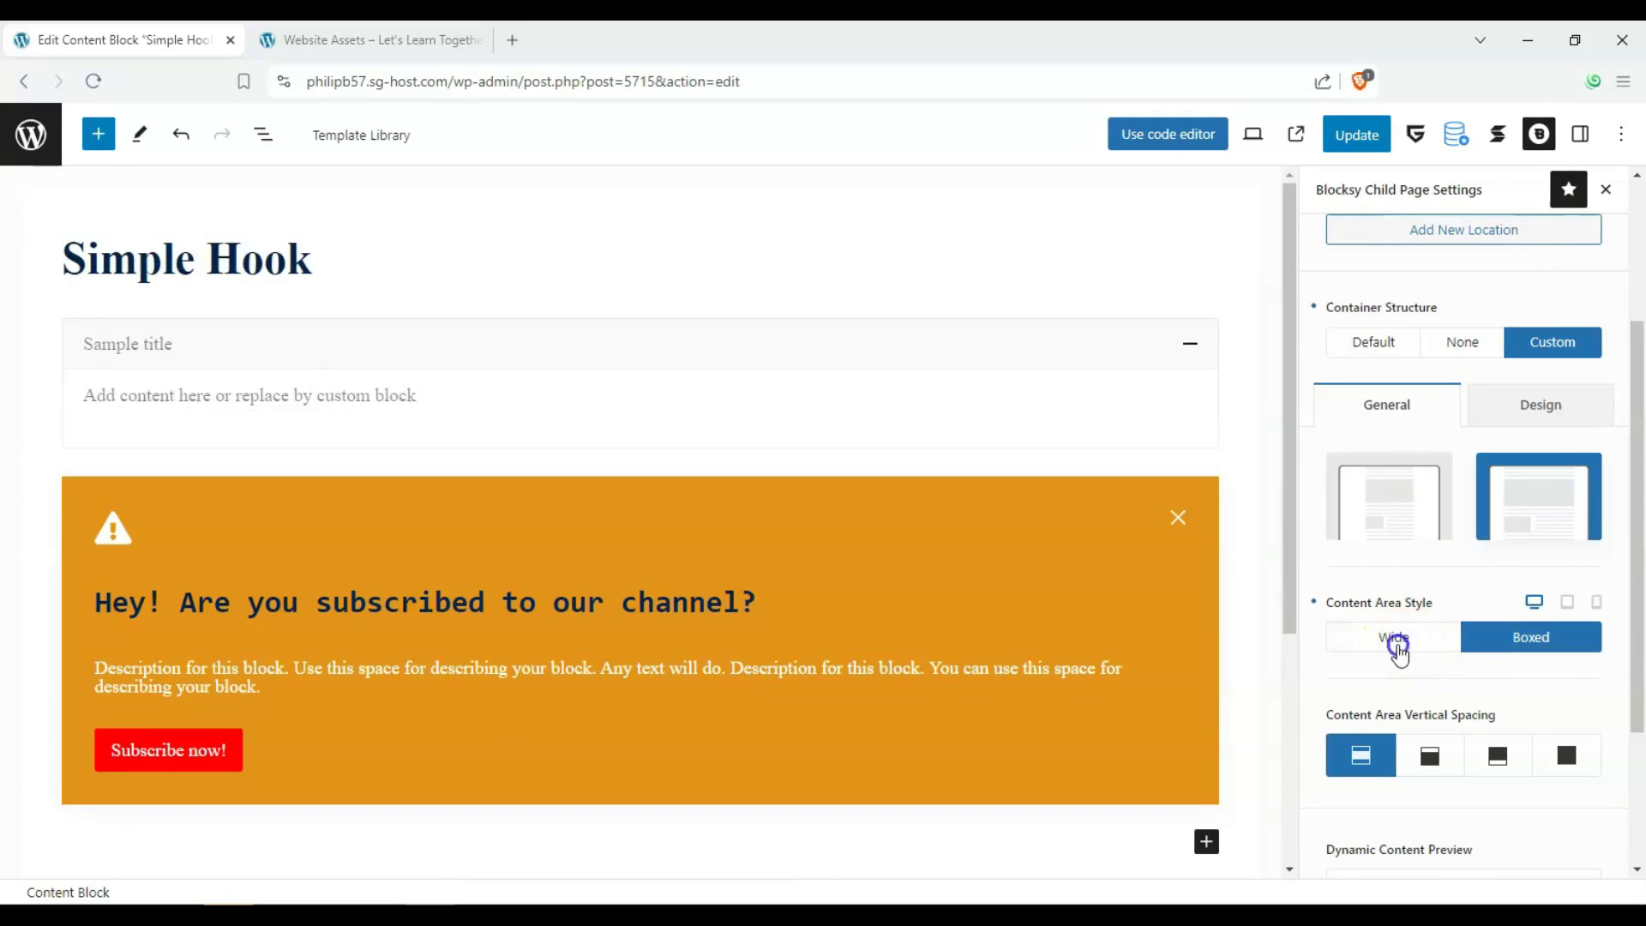
Try the vertical spacing options, then keep the original top-and-bottom spacing.
scroll(1427, 677, down, 3)
click(1429, 550)
click(1500, 550)
click(1369, 549)
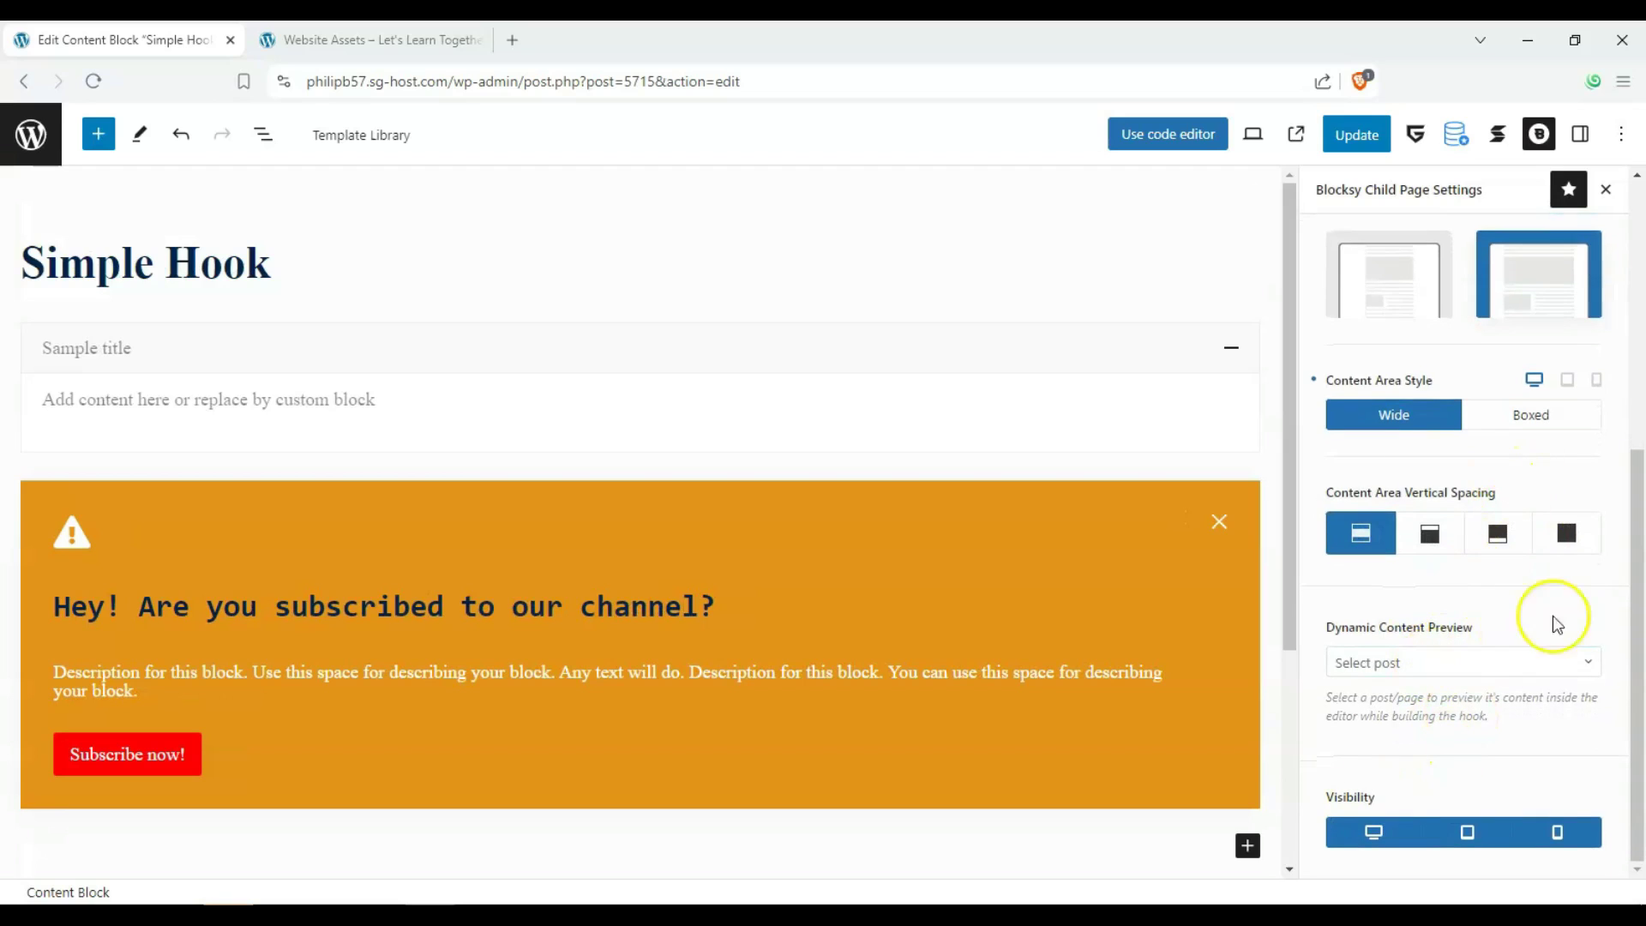
Preview the block with 'Our Online Courses' as its dynamic content.
click(1538, 662)
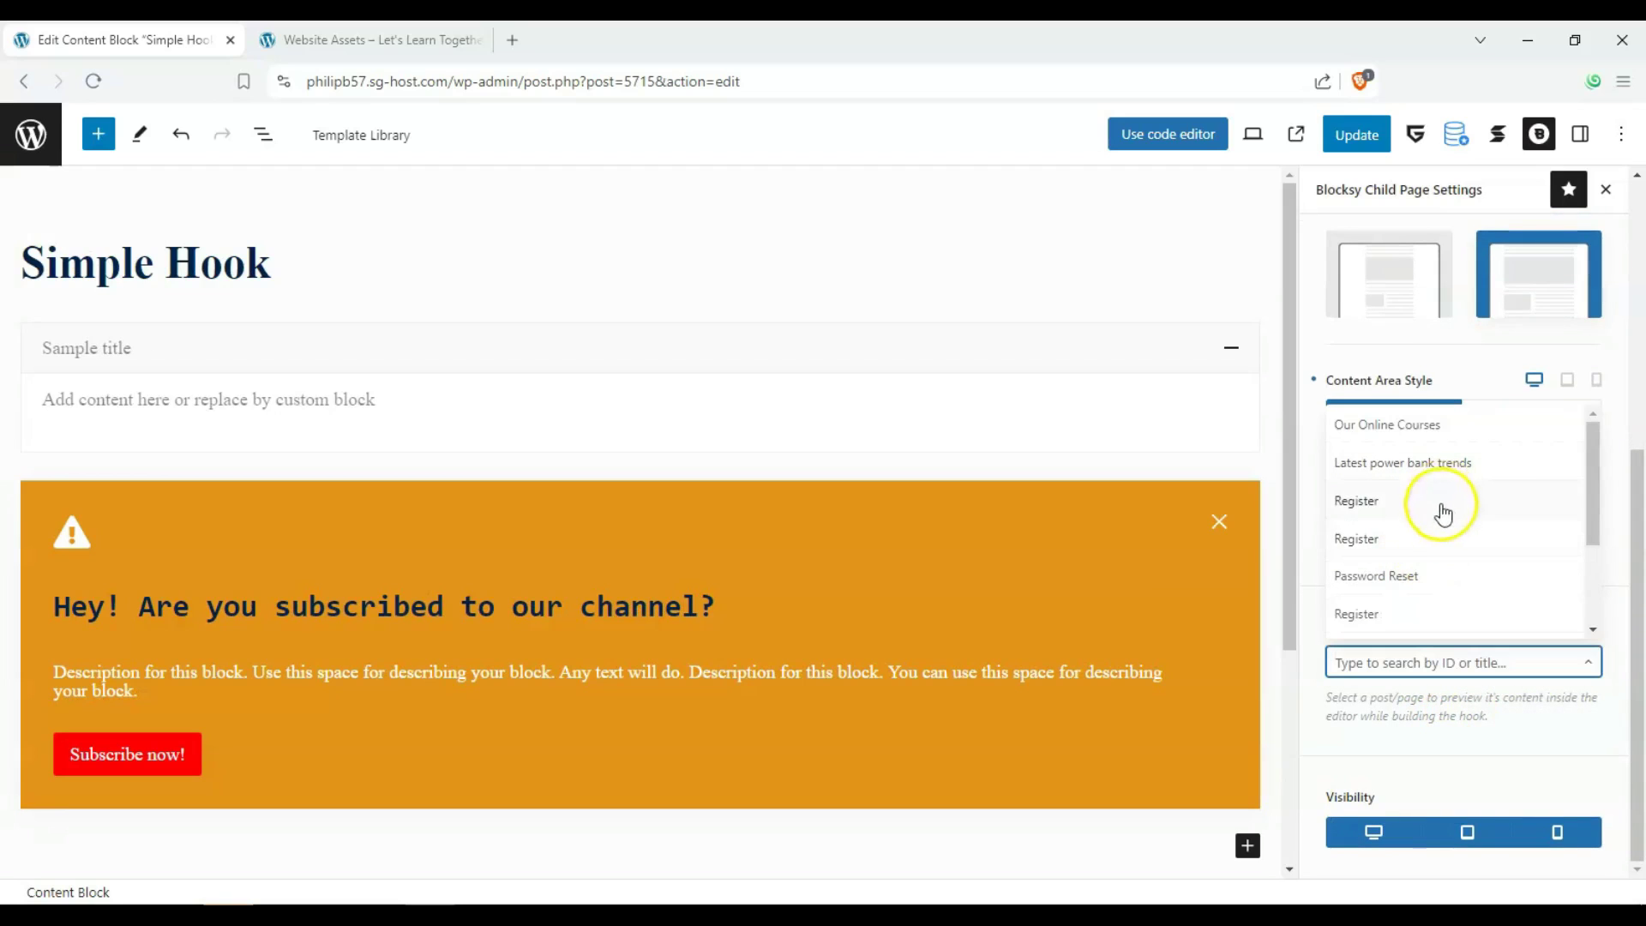
click(1425, 426)
scroll(896, 497, down, 4)
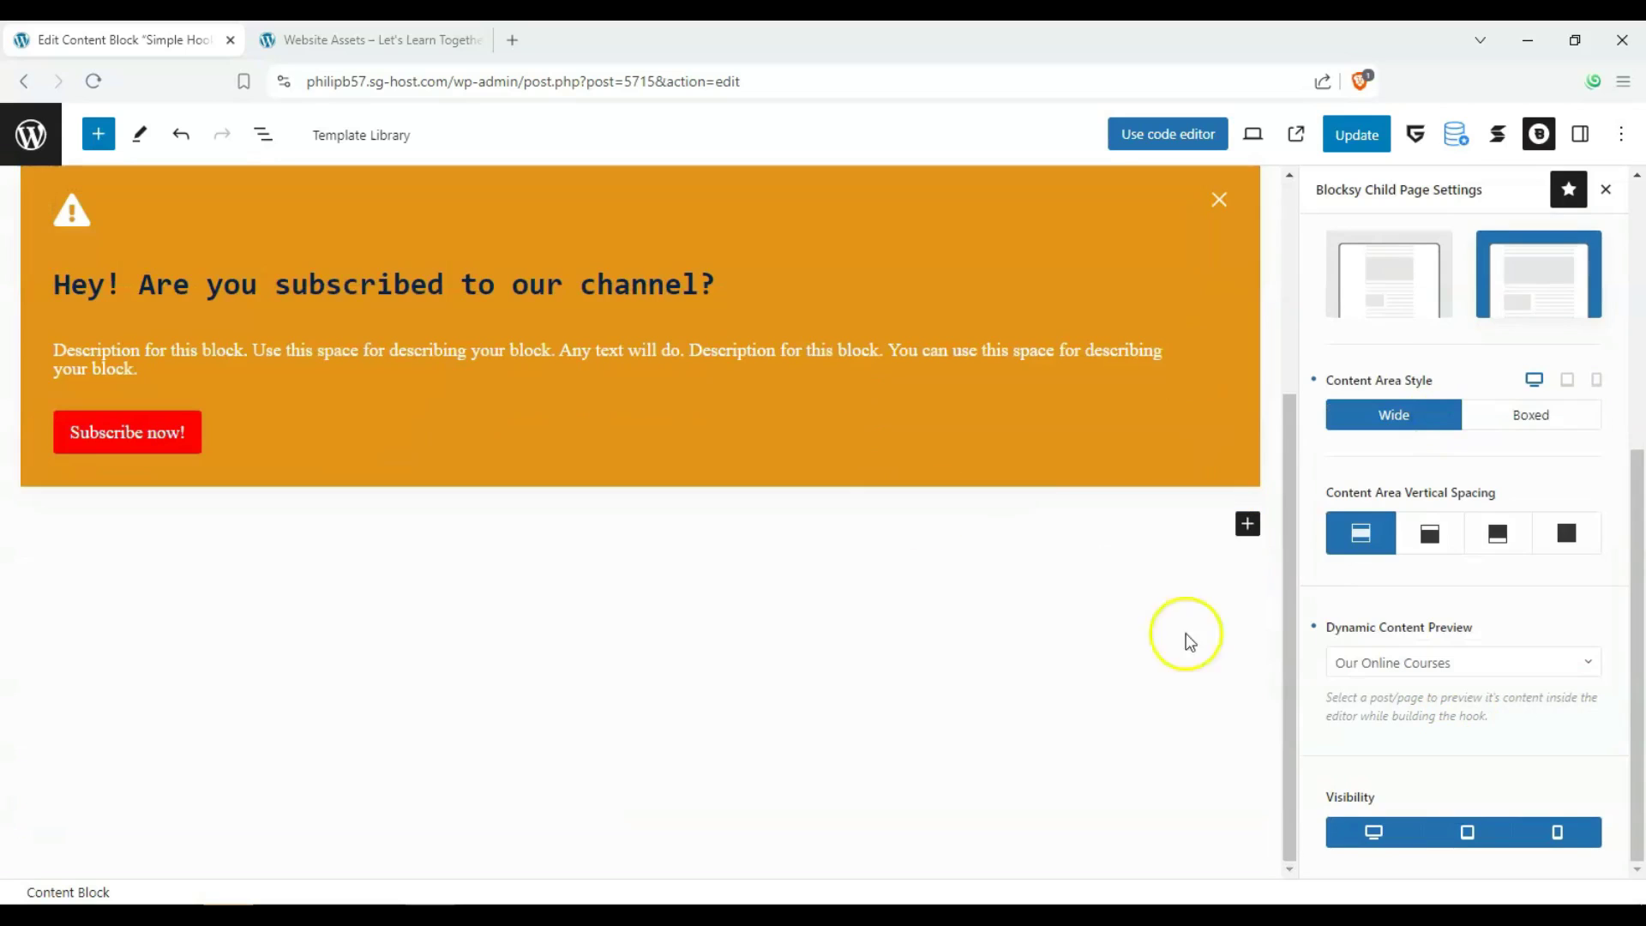
scroll(1443, 625, up, 5)
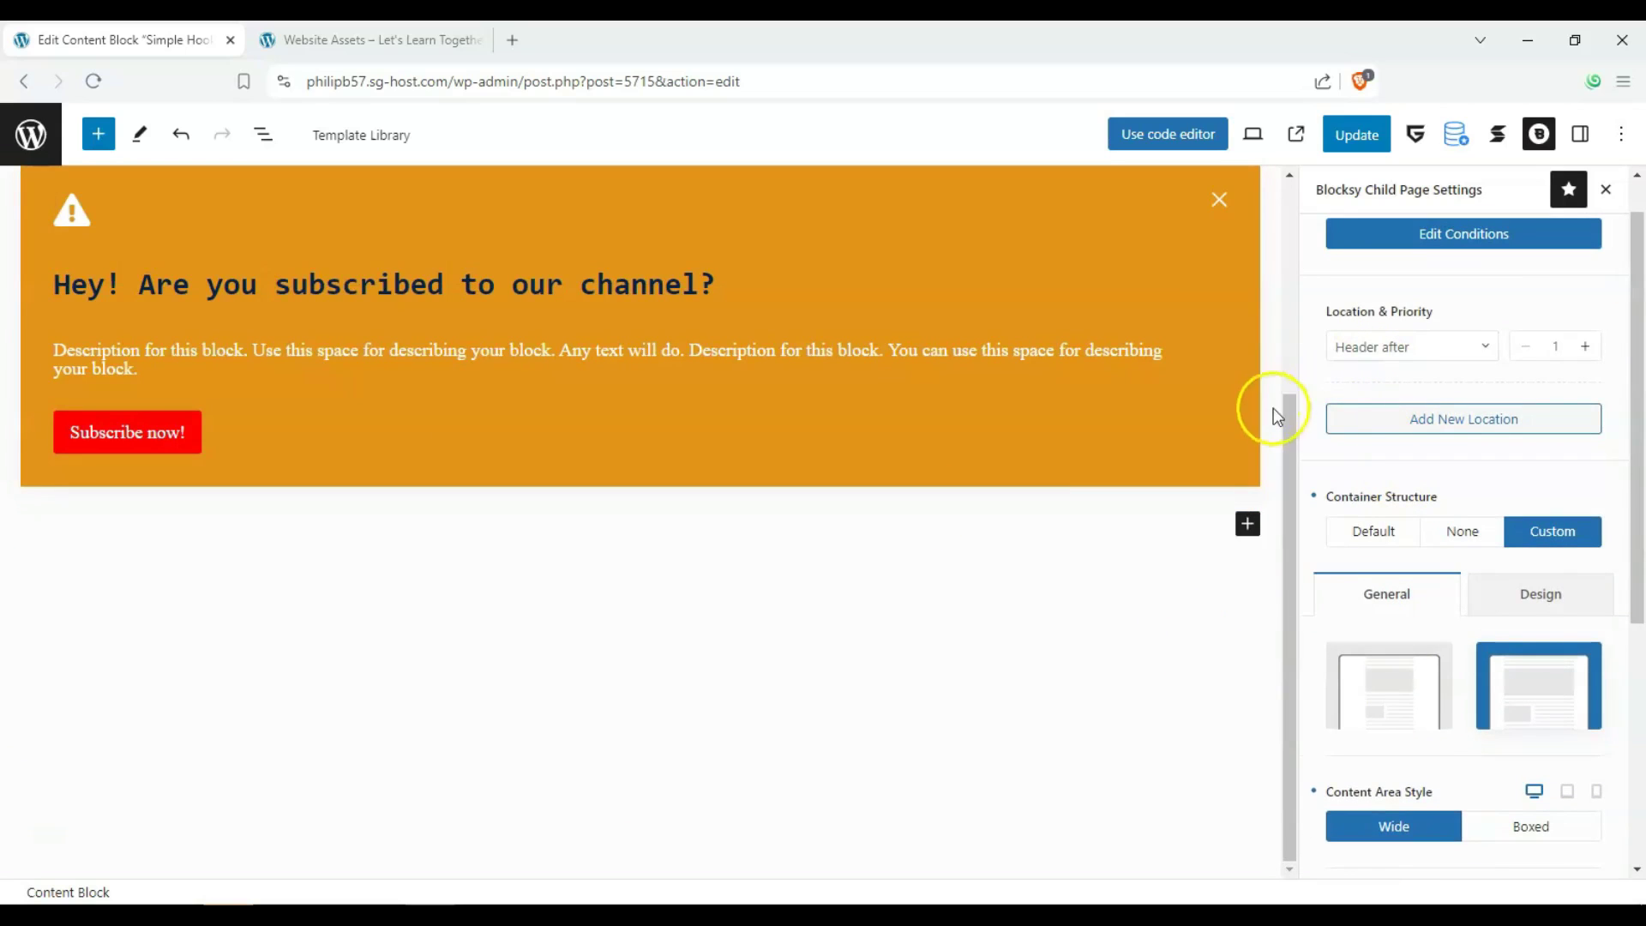
scroll(1381, 459, down, 5)
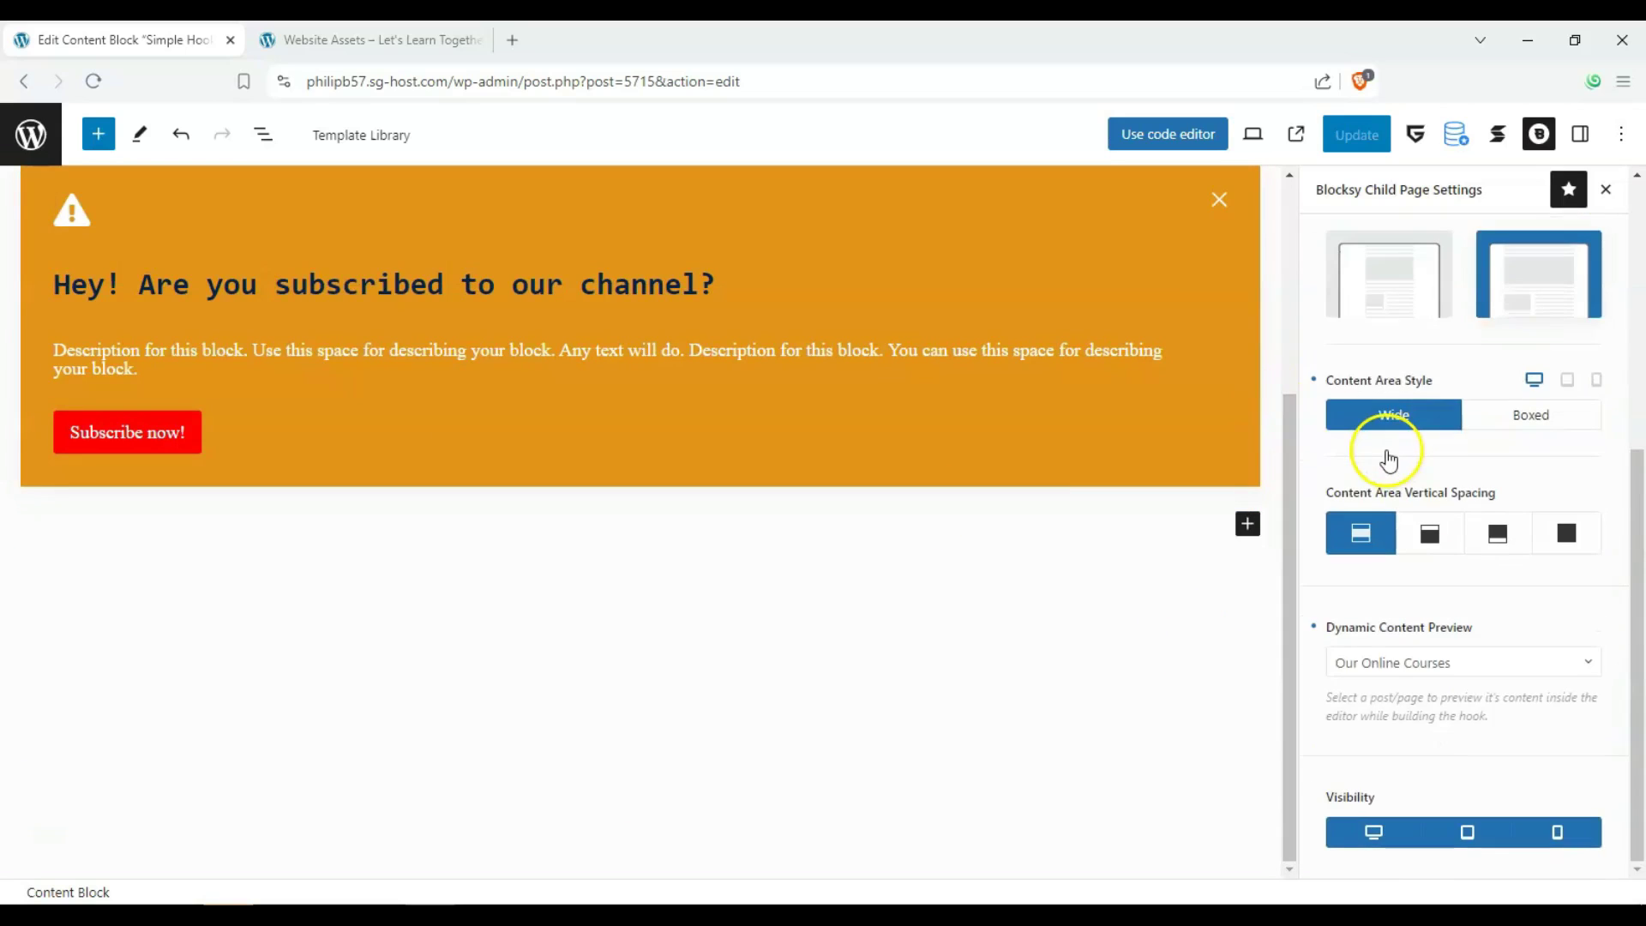
scroll(1366, 451, up, 6)
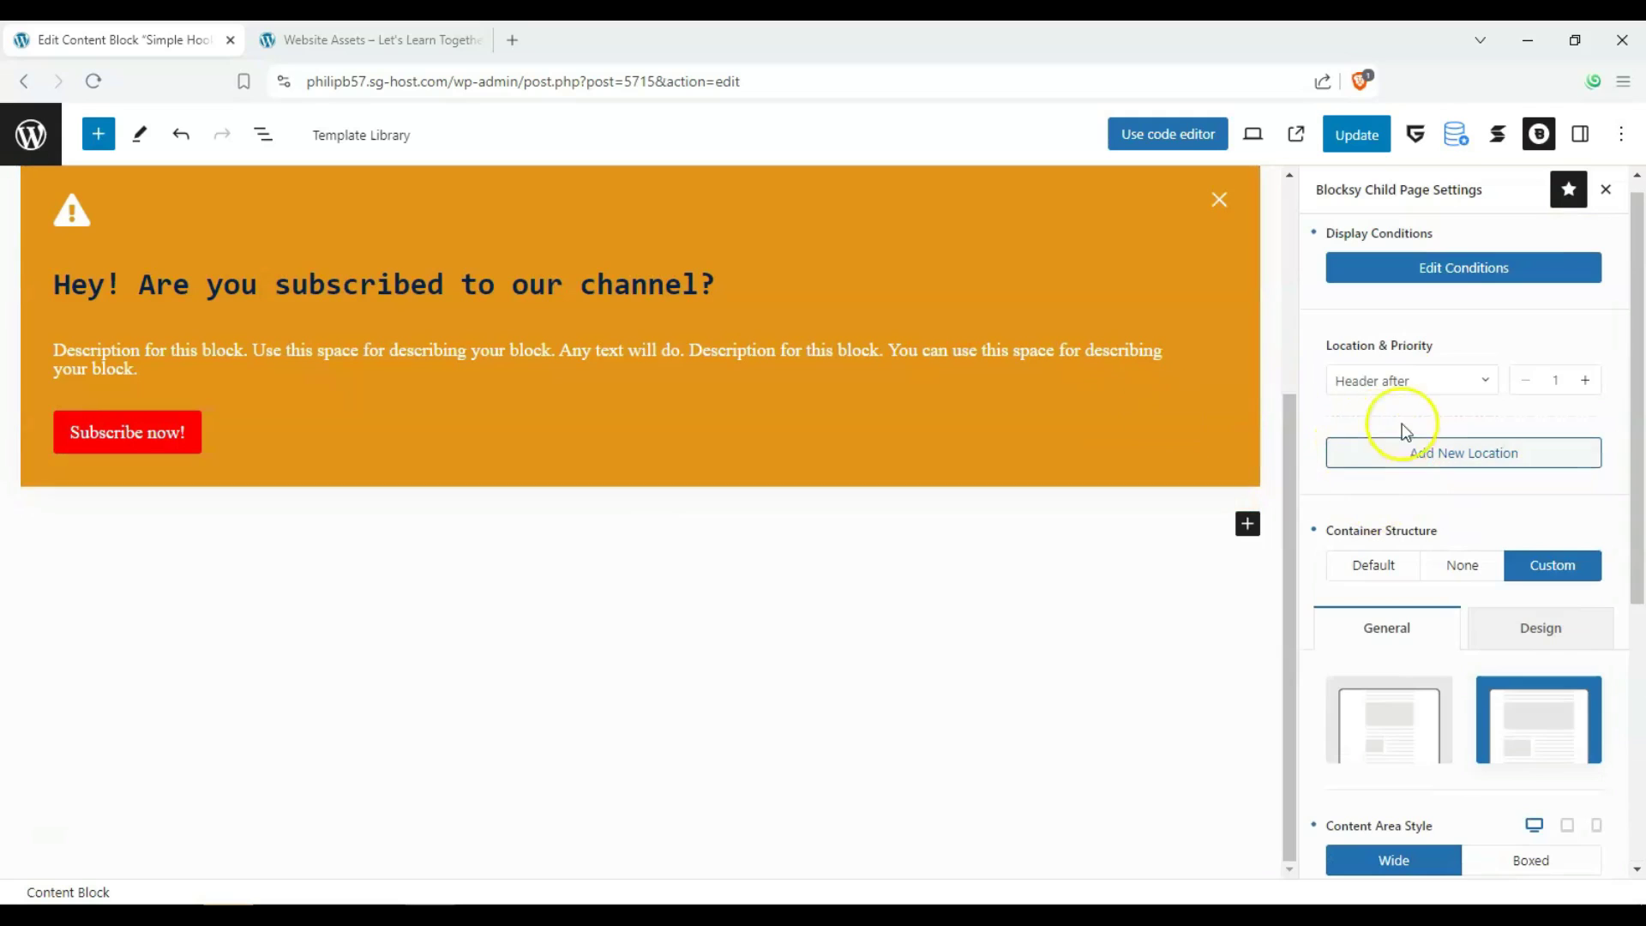
Add a second location, Footer before, keeping the default priority 10.
click(1418, 448)
click(1459, 454)
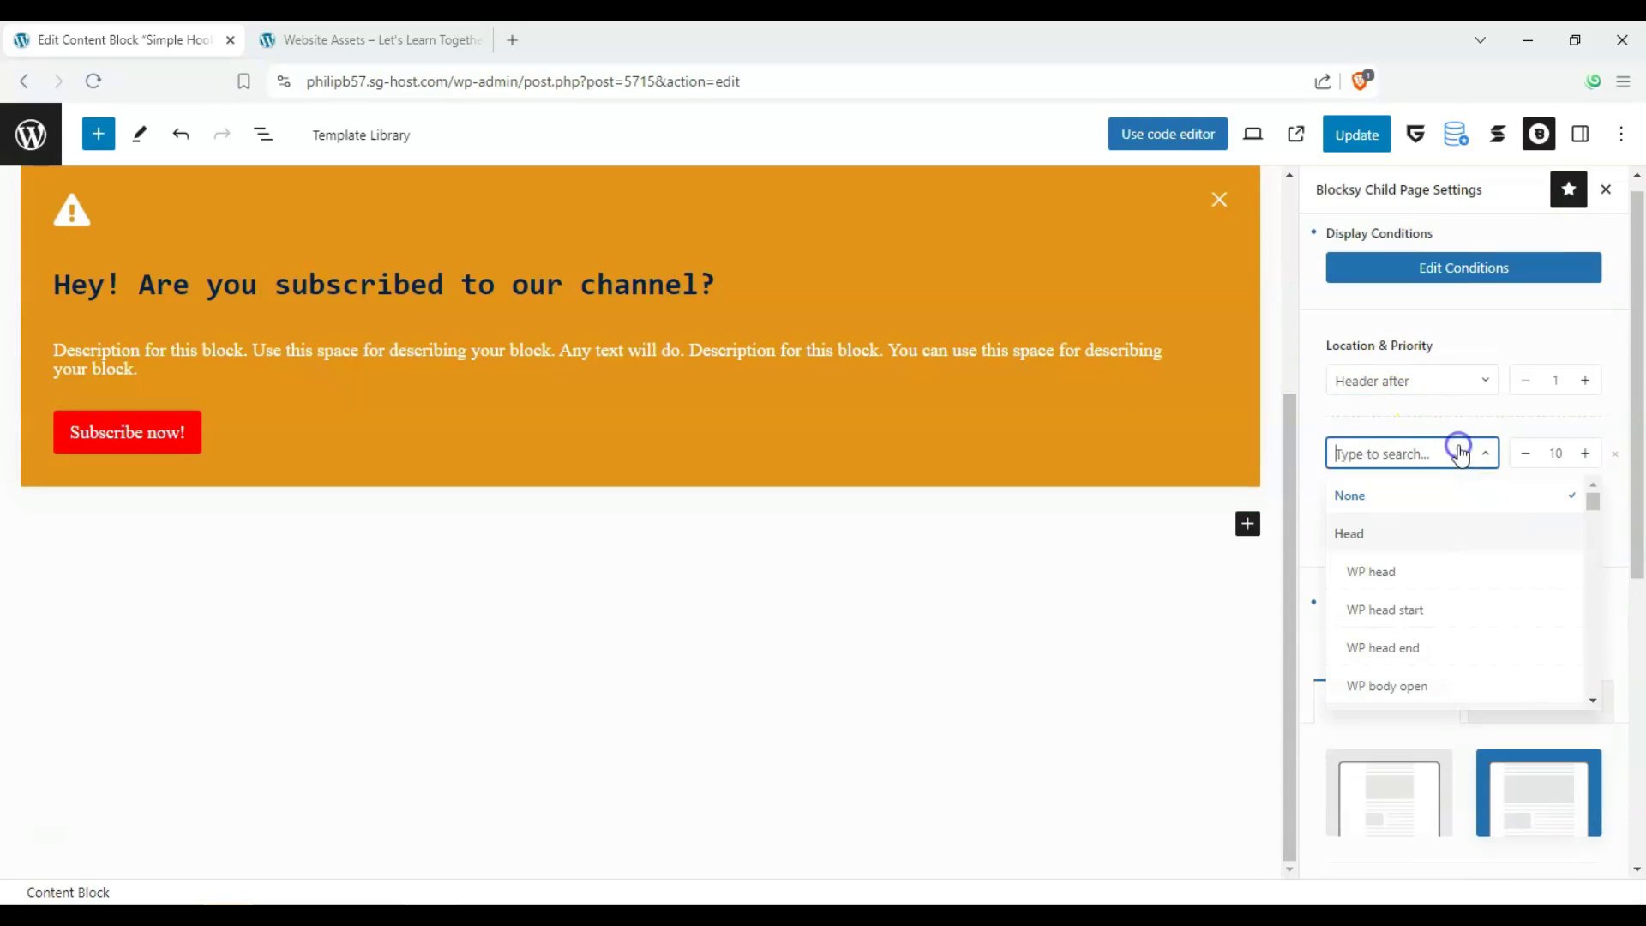
drag(1592, 501, 1592, 691)
click(1437, 588)
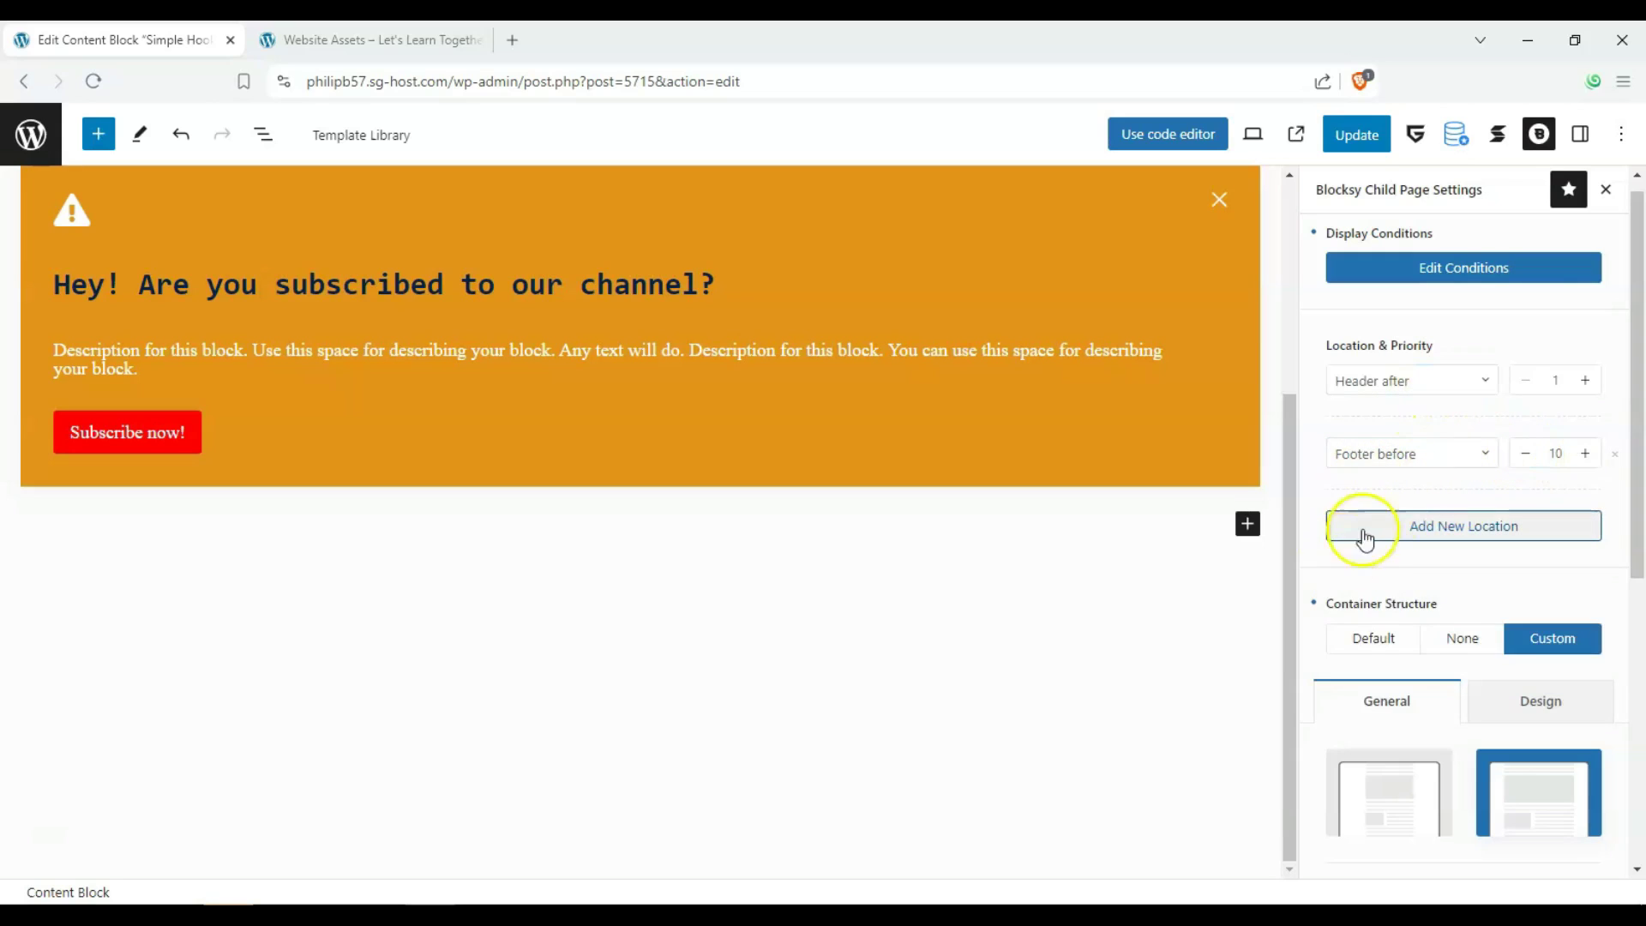
Delete the empty 'Sample title' accordion block, leaving just the orange notification.
scroll(606, 268, up, 4)
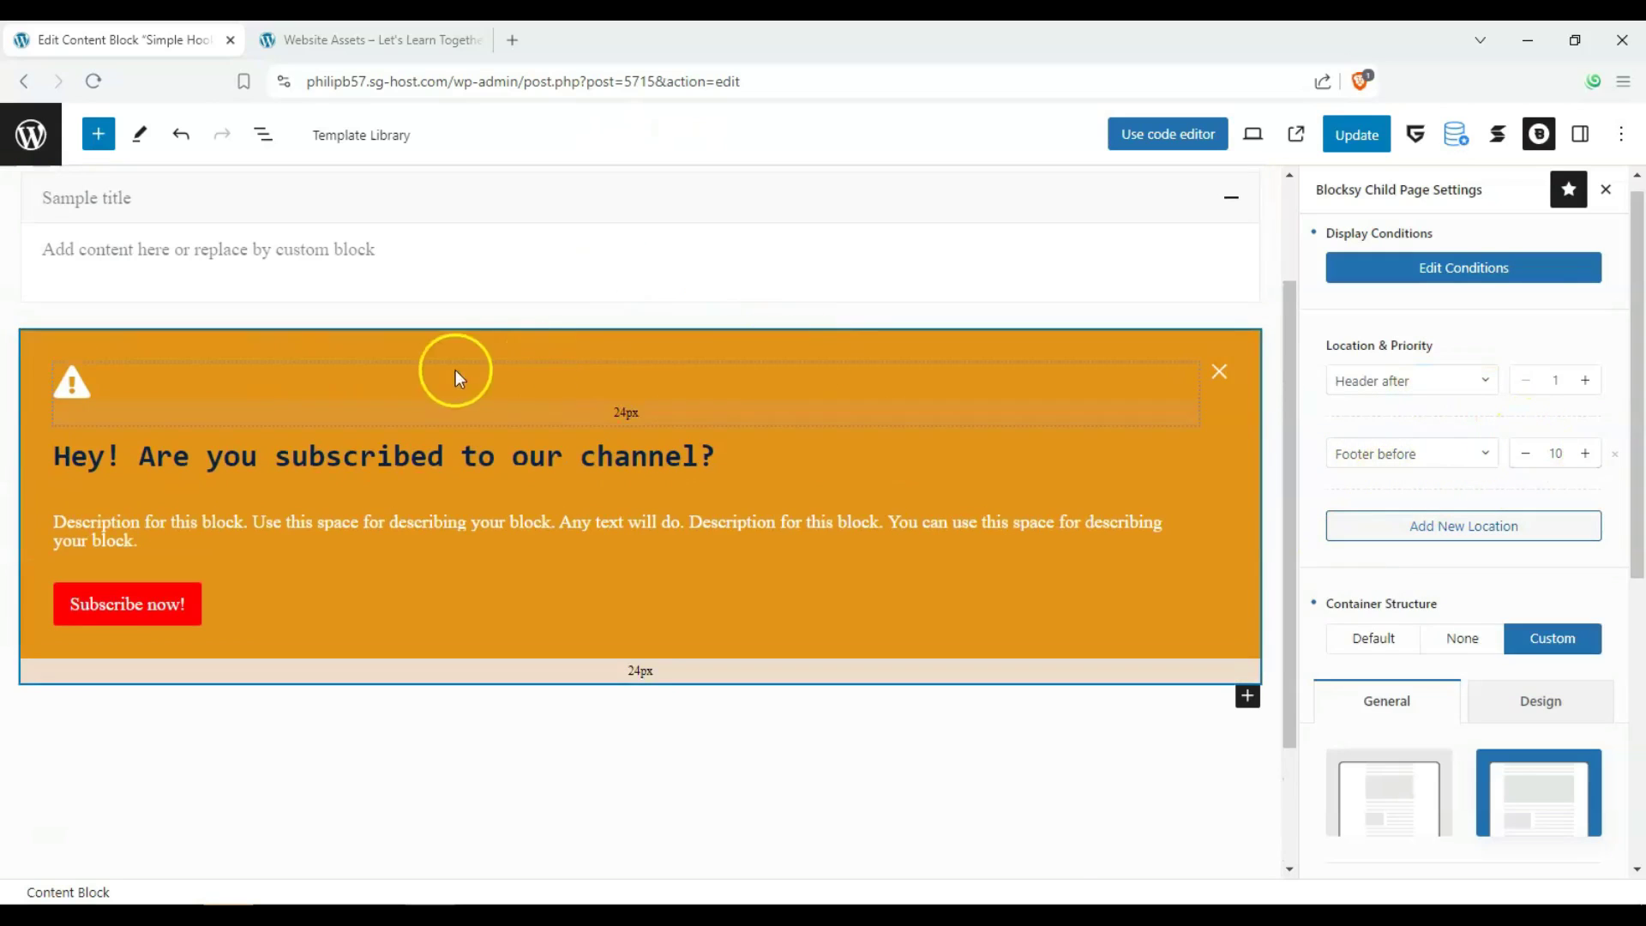
click(1232, 340)
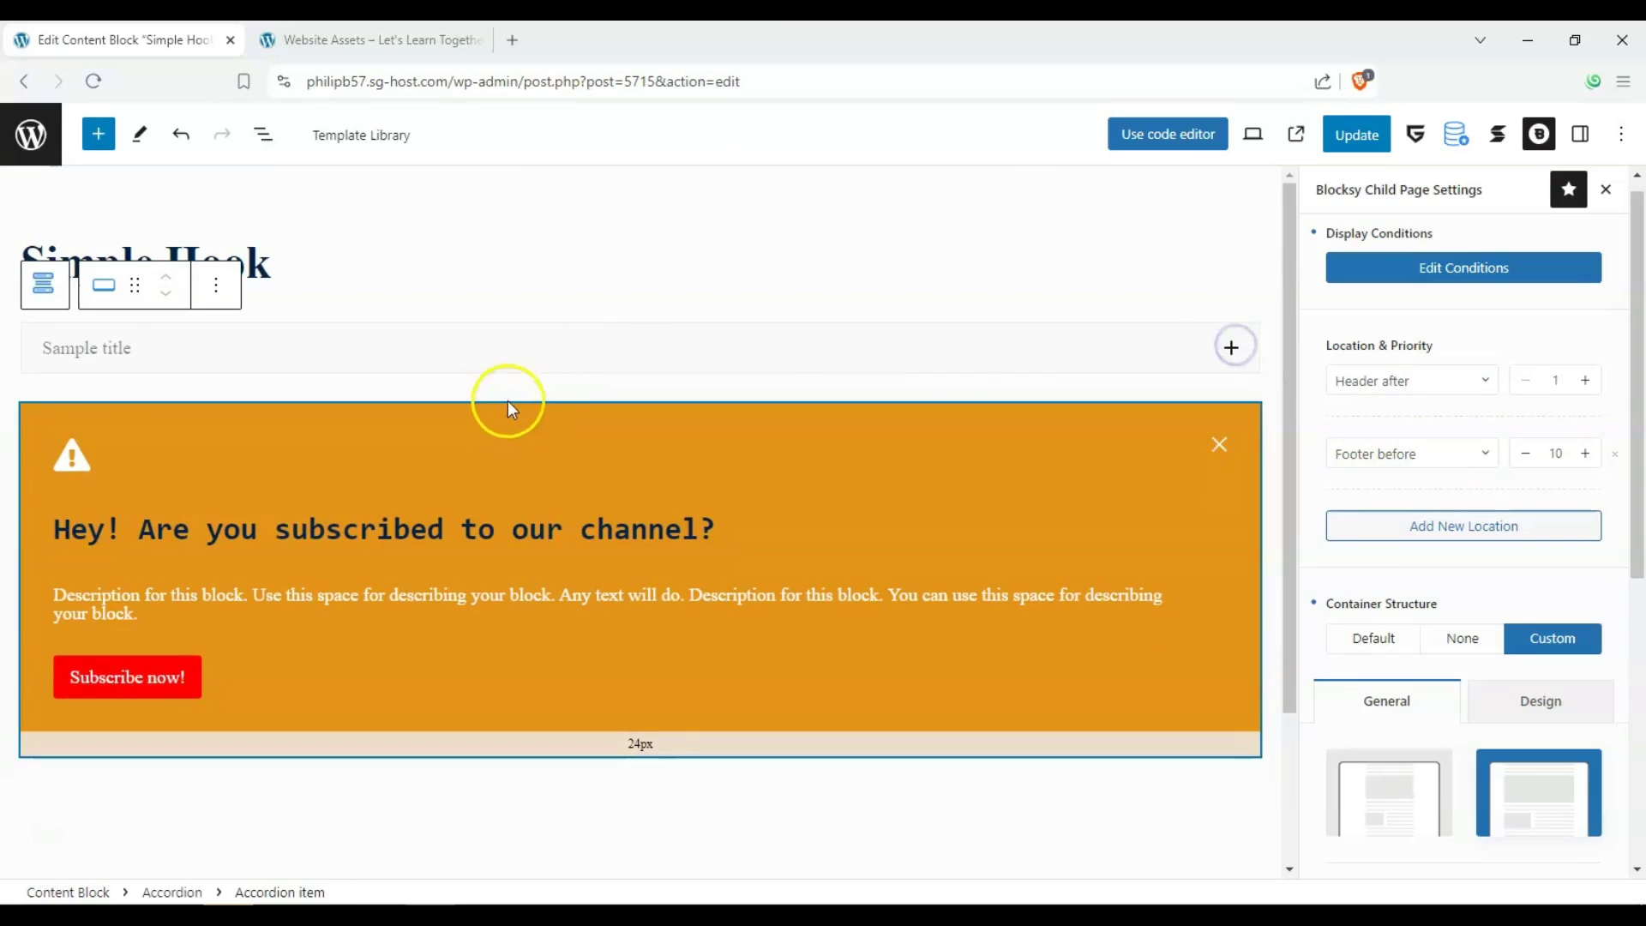
click(200, 295)
click(599, 364)
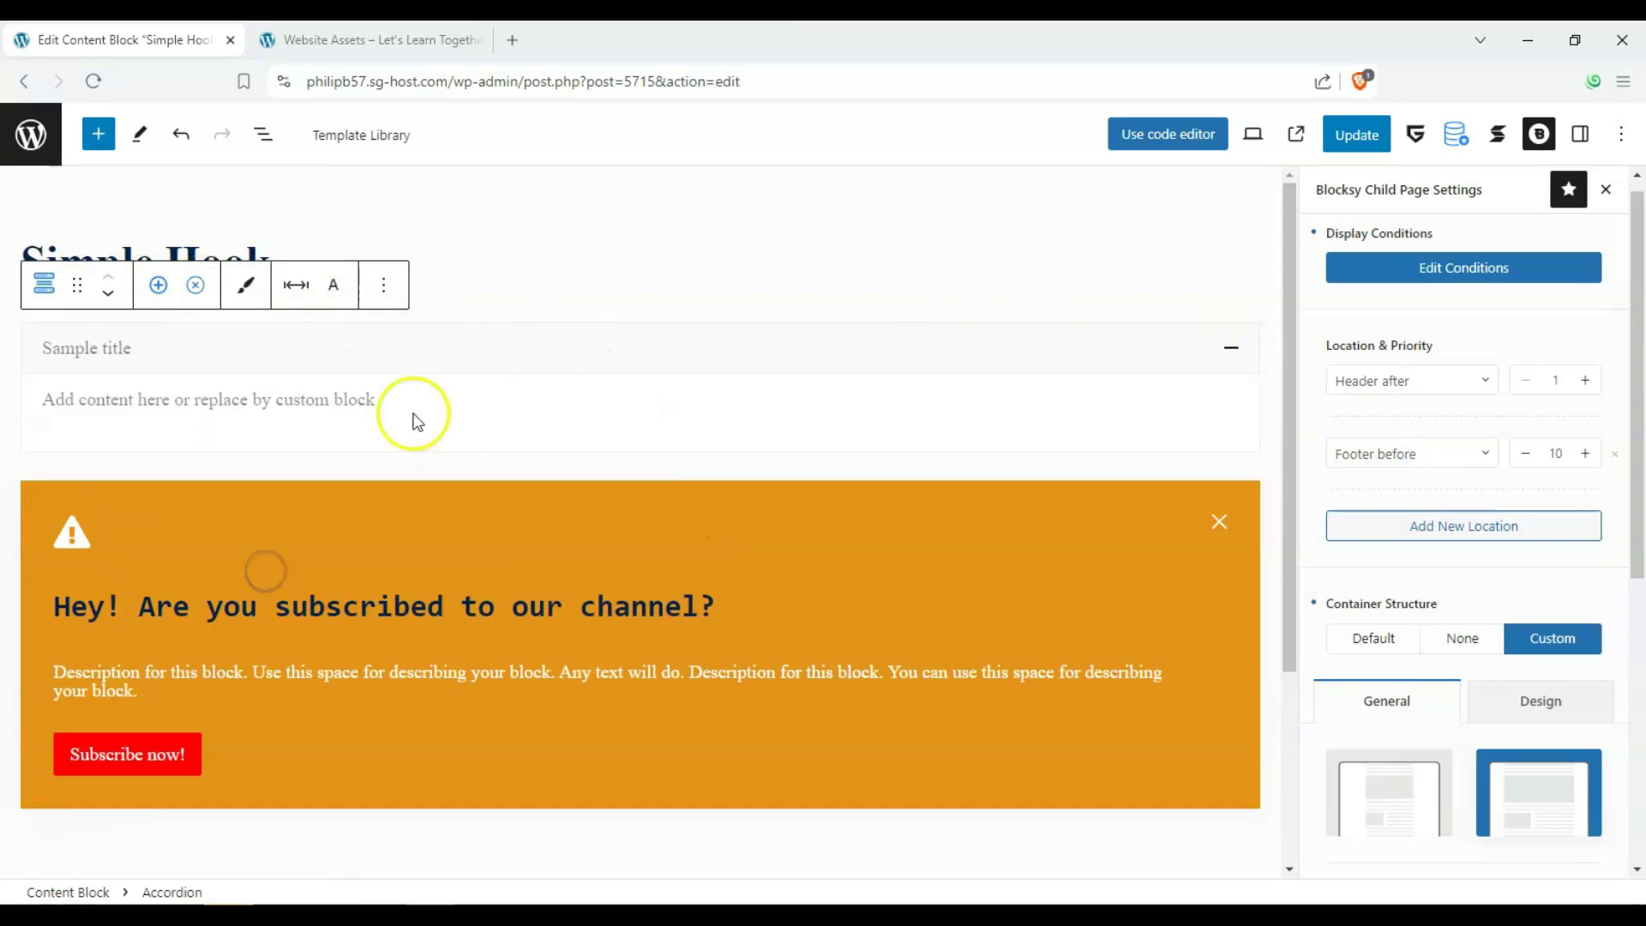
click(408, 293)
click(403, 754)
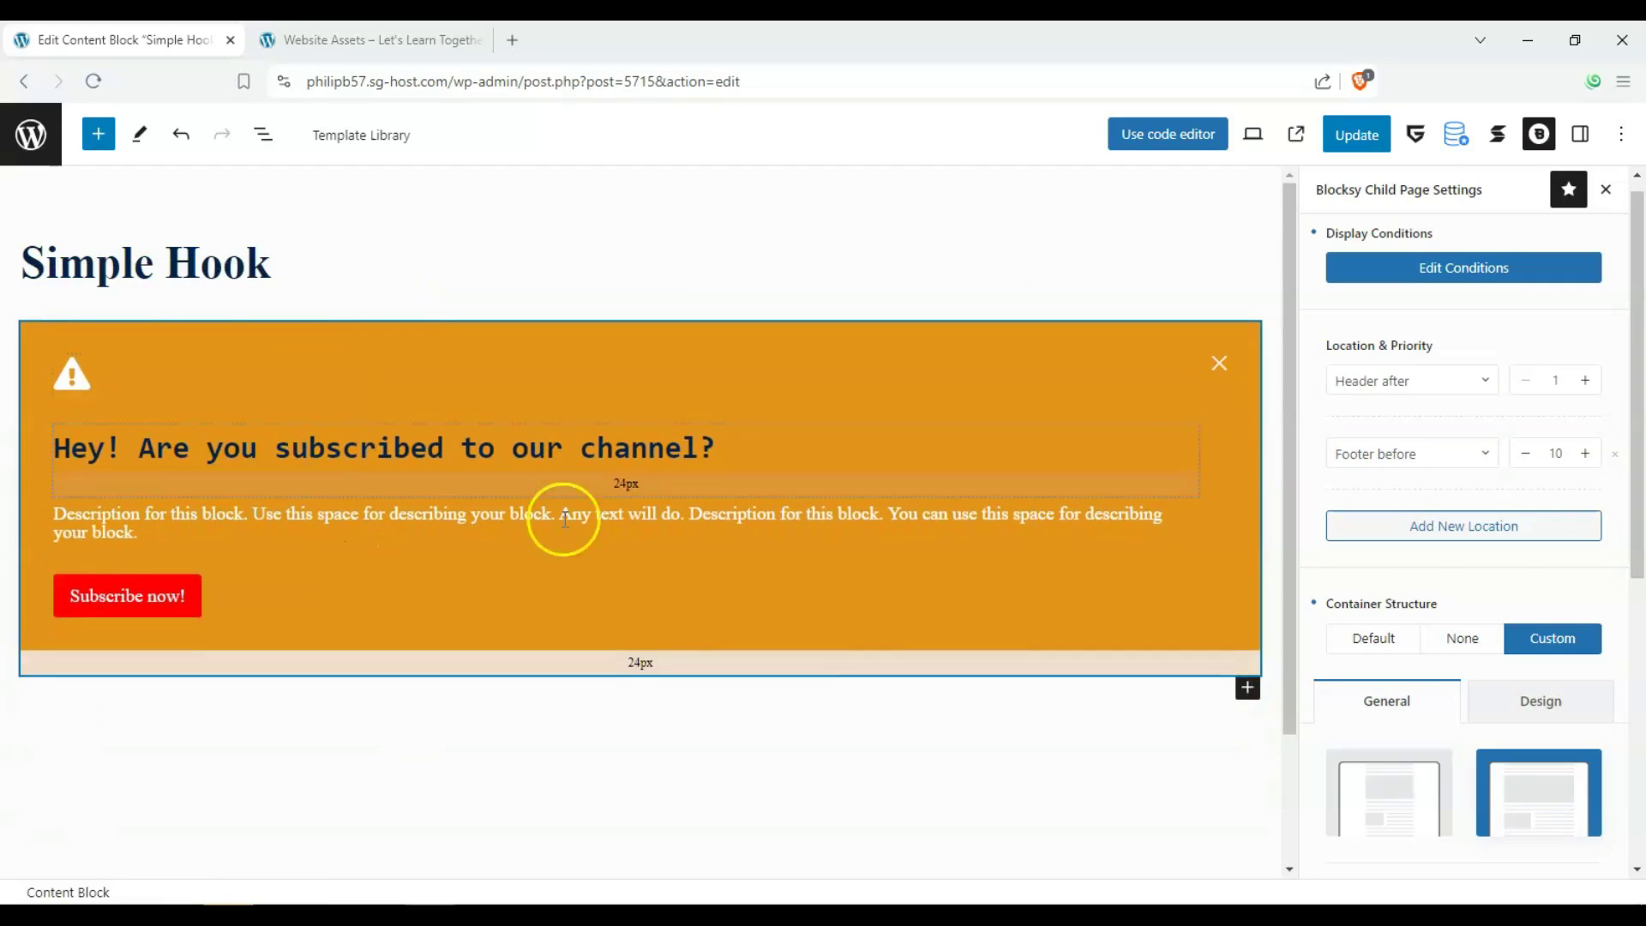
drag(1620, 496, 1601, 824)
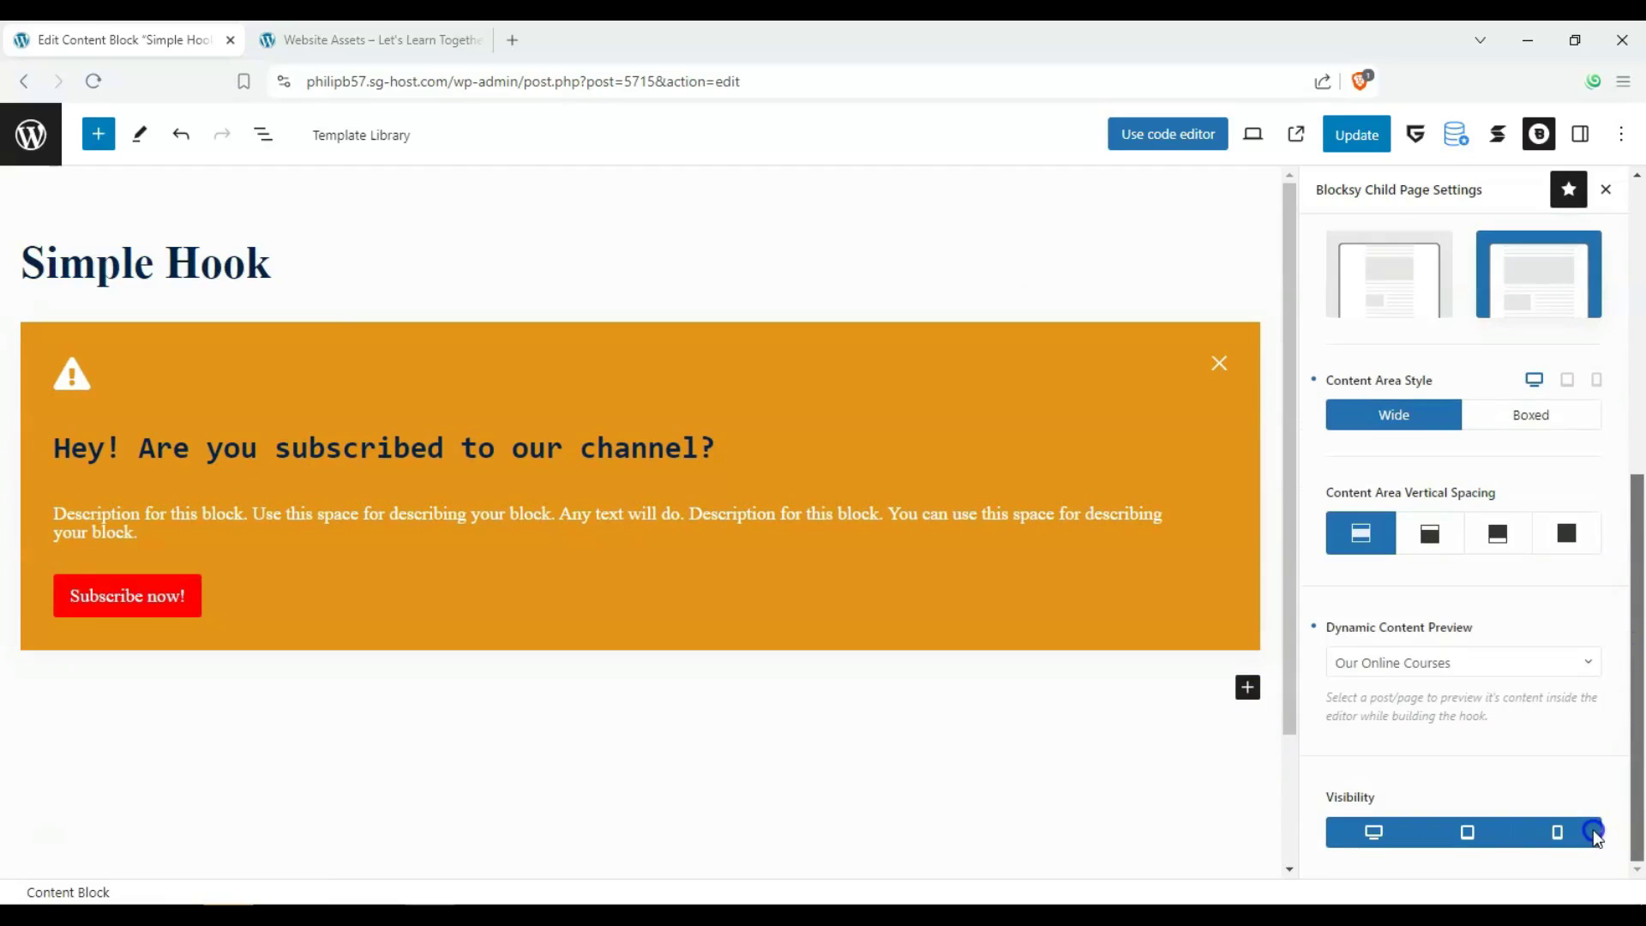
drag(1637, 685, 1638, 393)
Update the Simple Hook post to save its notification, locations and container settings.
scroll(1462, 373, down, 3)
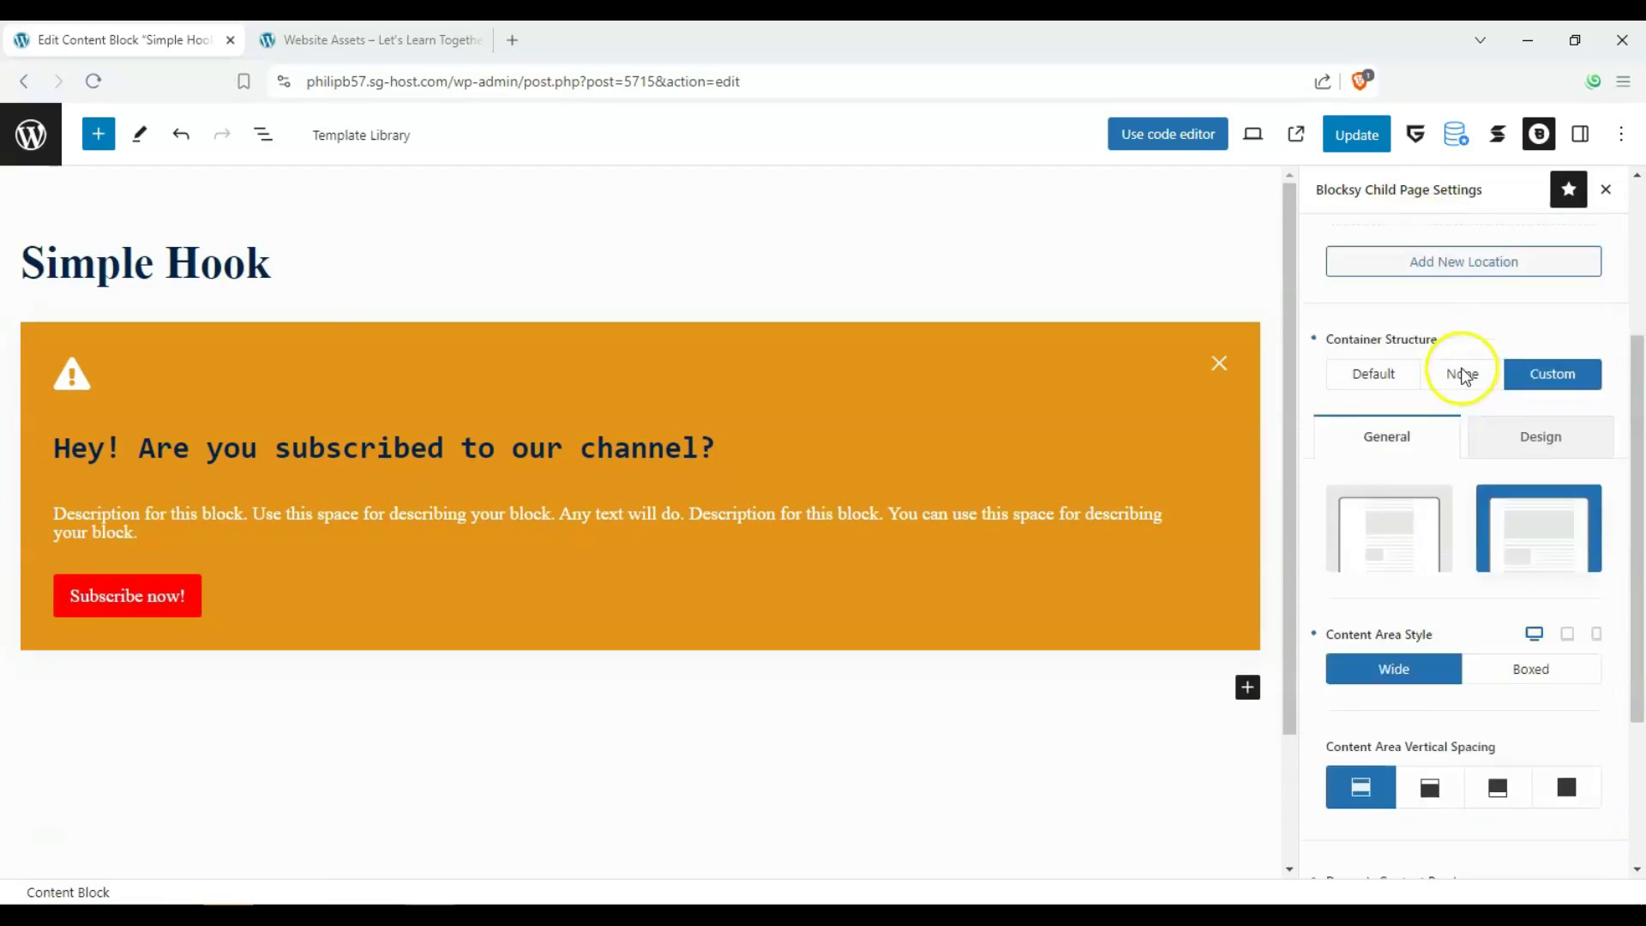
scroll(1461, 374, down, 3)
scroll(1367, 587, up, 6)
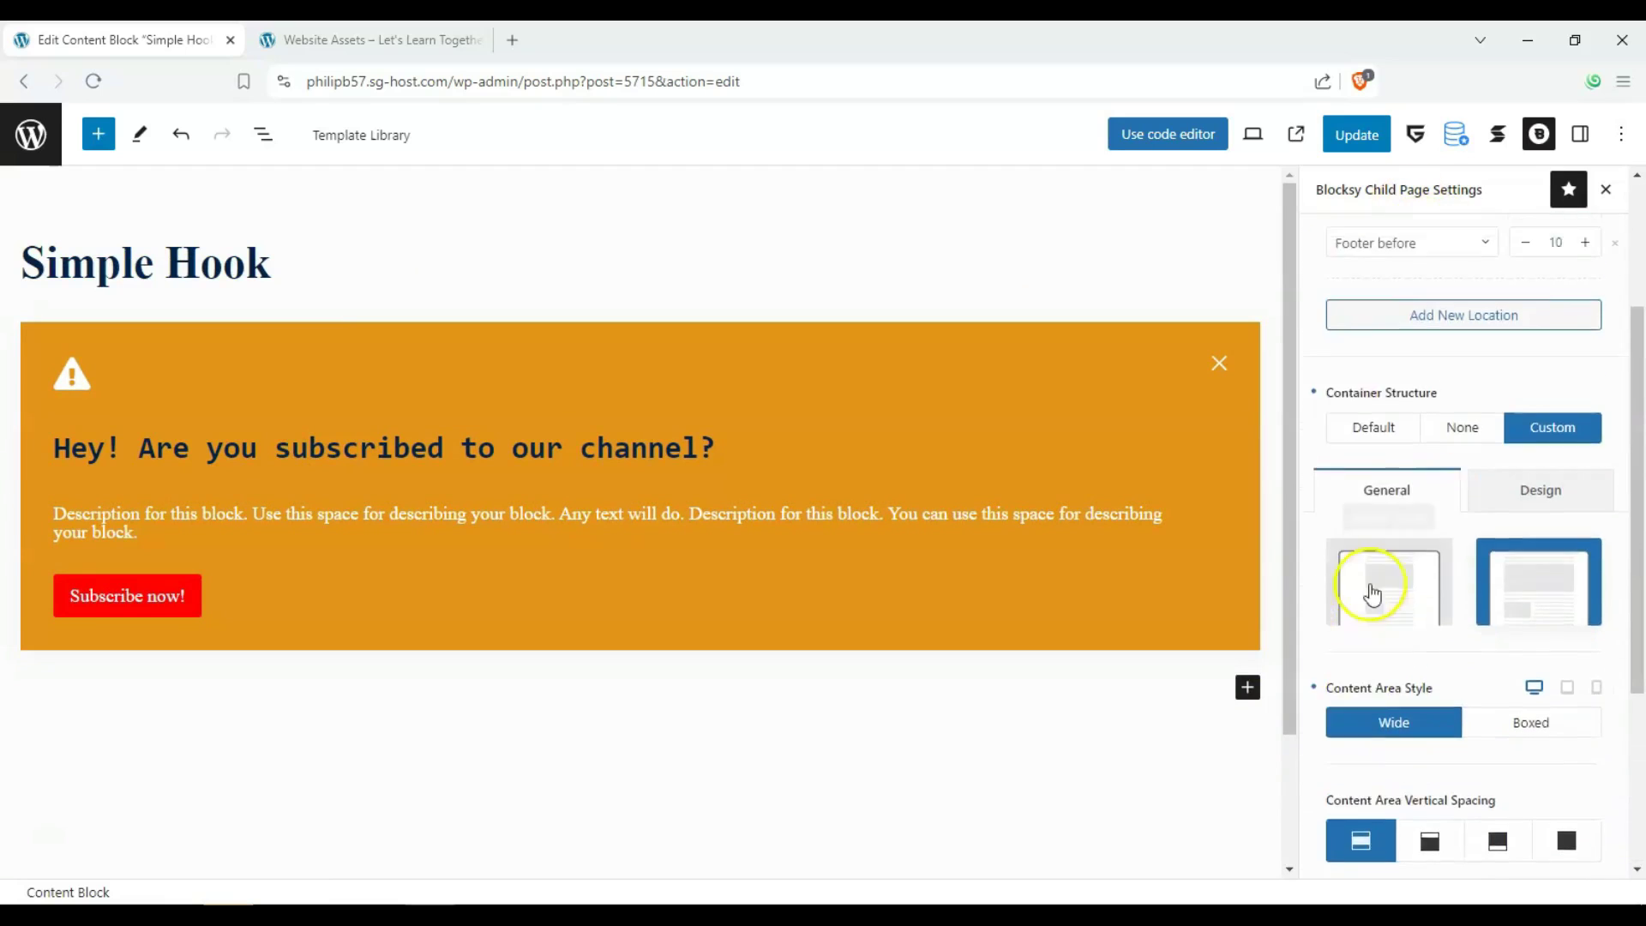
click(1369, 131)
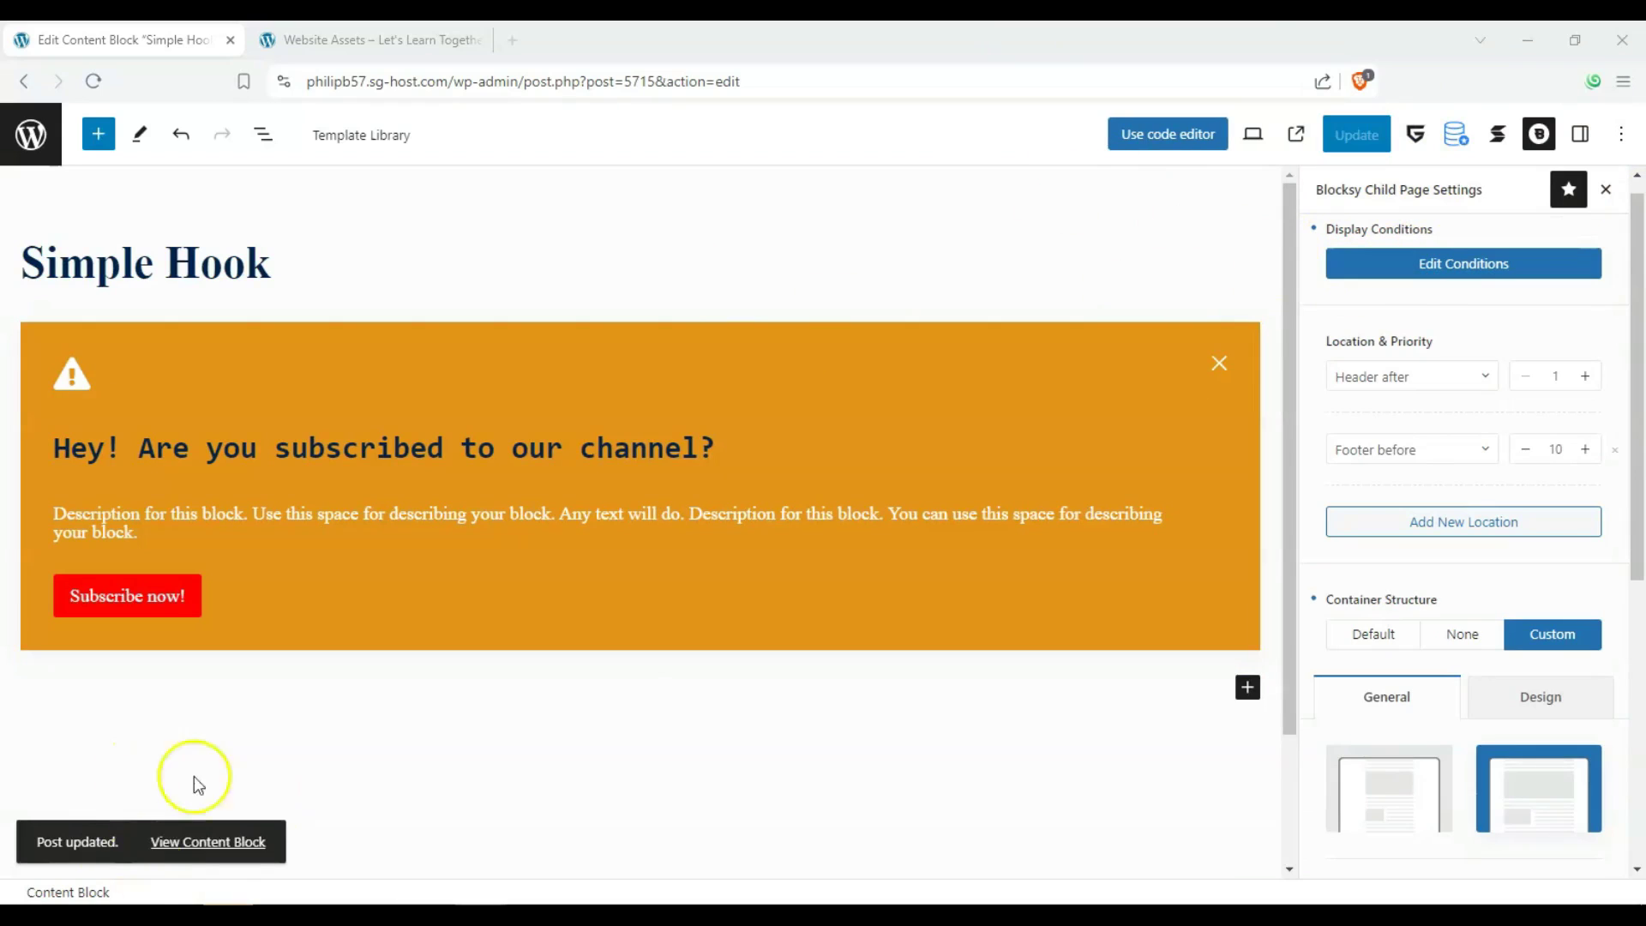
Reload the live homepage in the Website Assets tab to load the new hook.
click(403, 41)
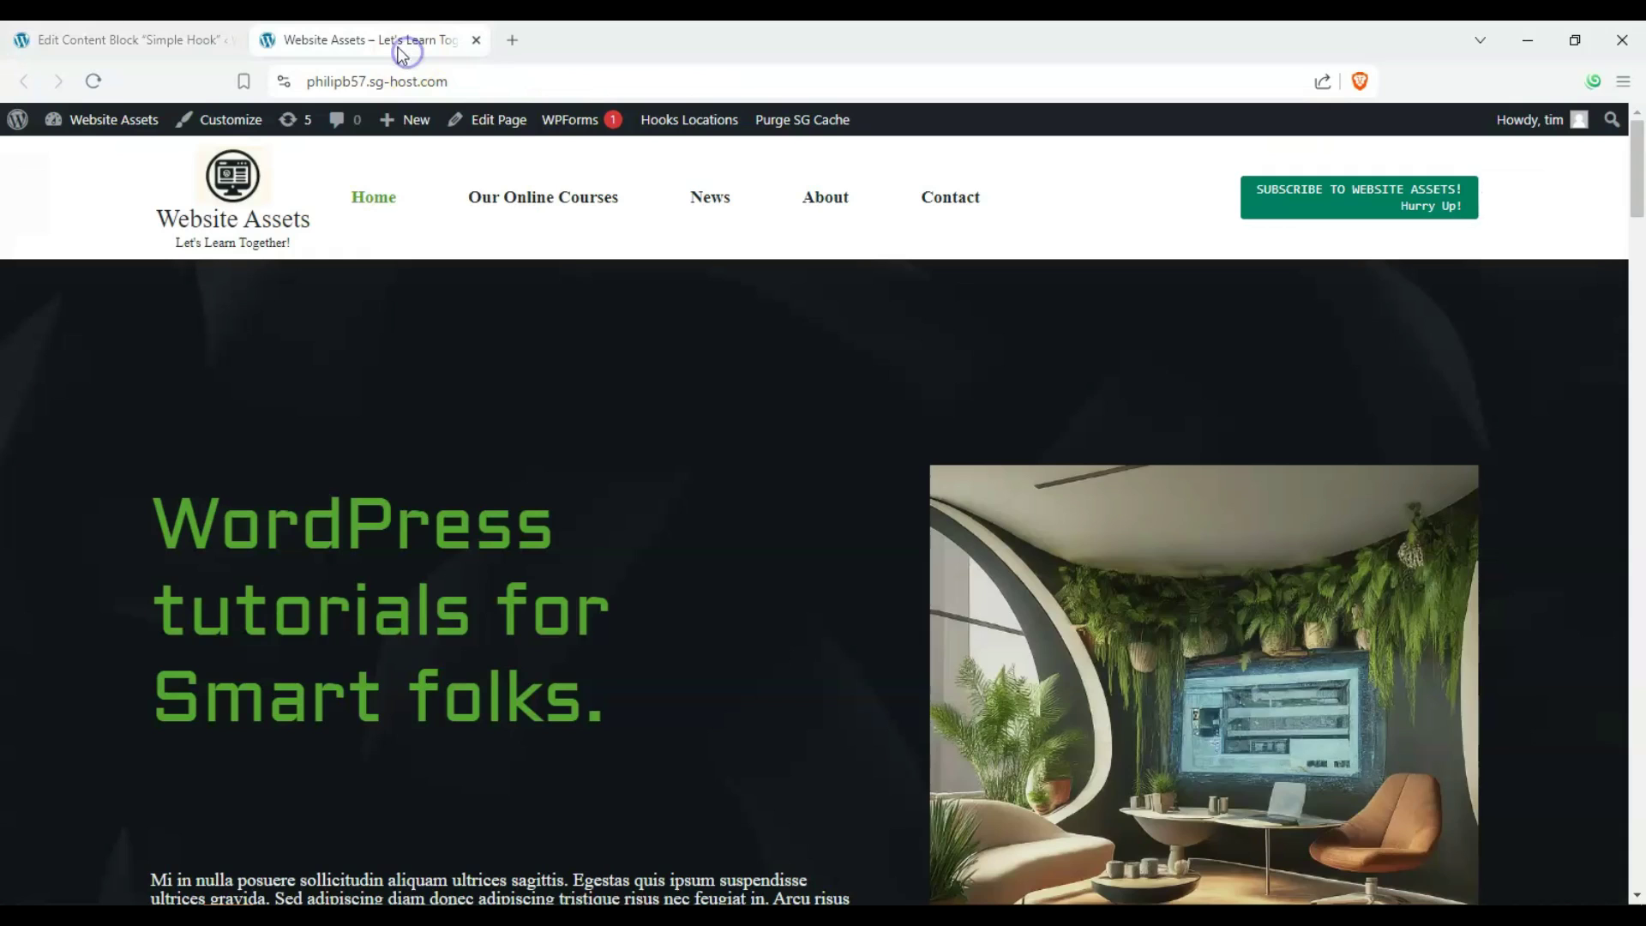
drag(1636, 171, 1634, 129)
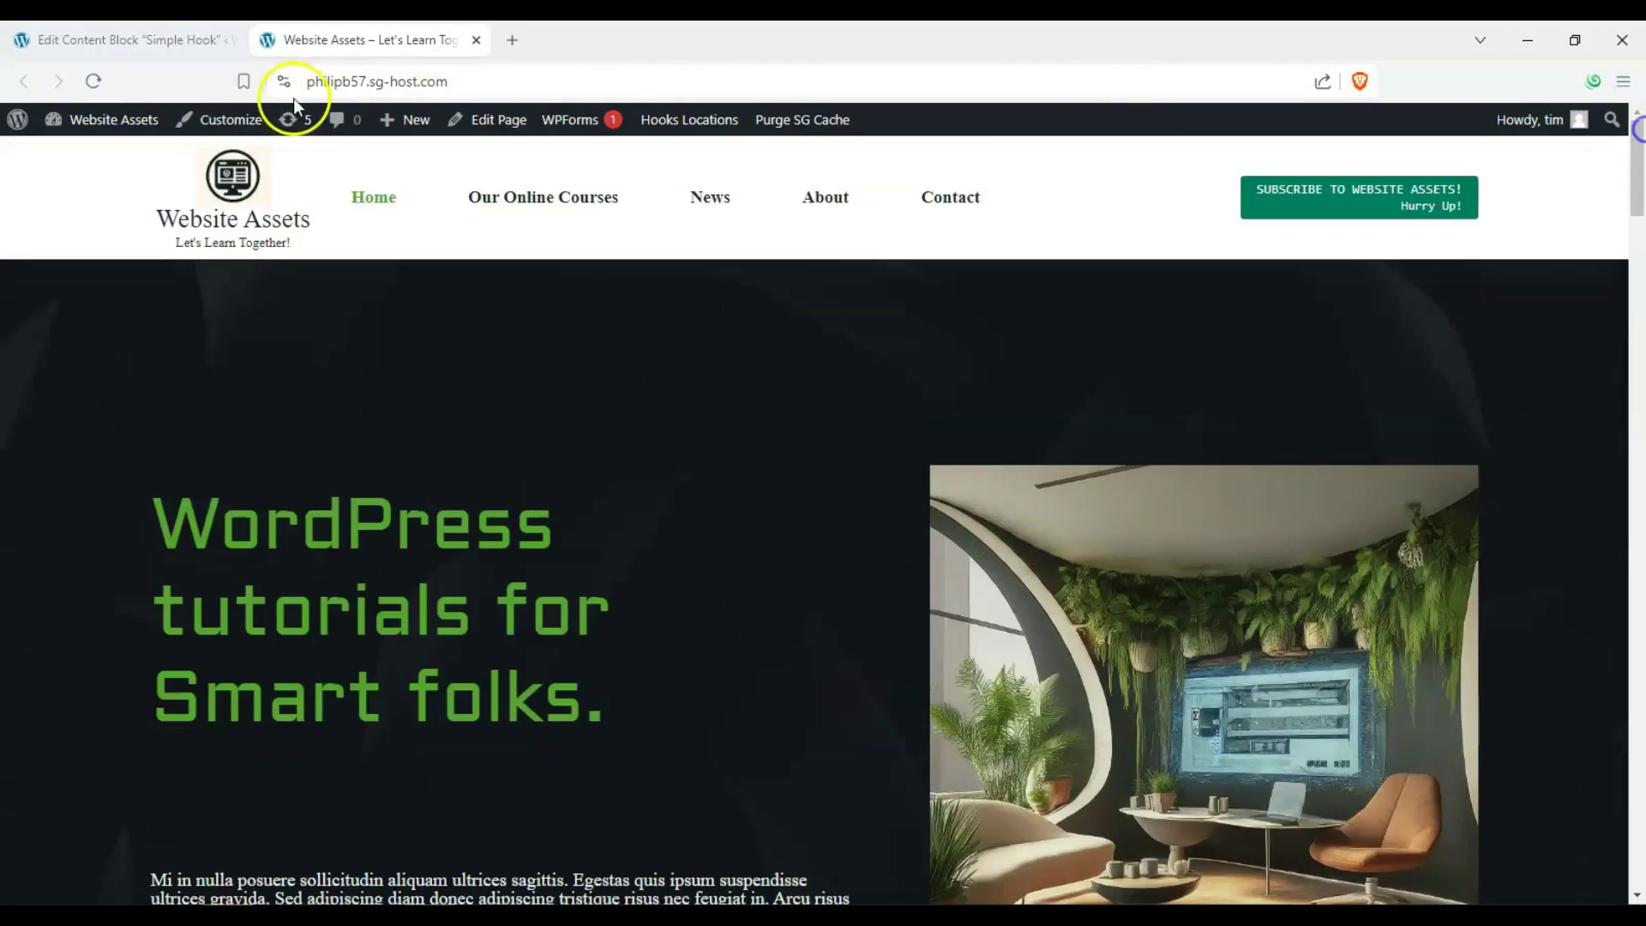
click(96, 78)
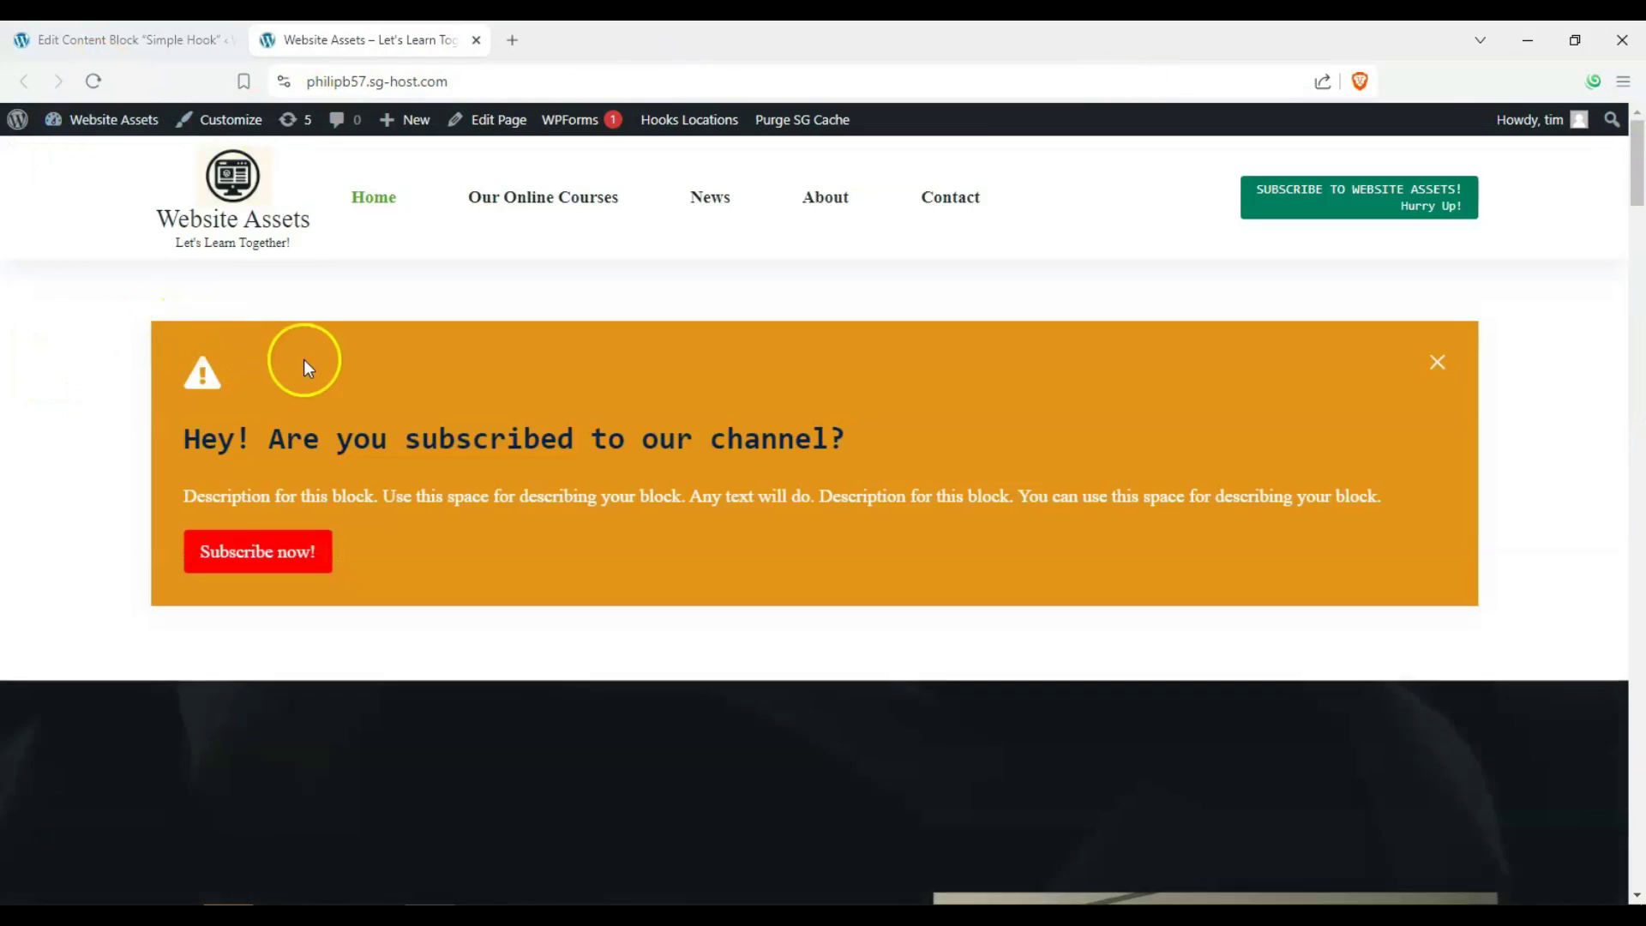
scroll(304, 346, down, 2)
scroll(304, 346, up, 2)
Close the orange notifications below the header and above the footer.
click(1439, 363)
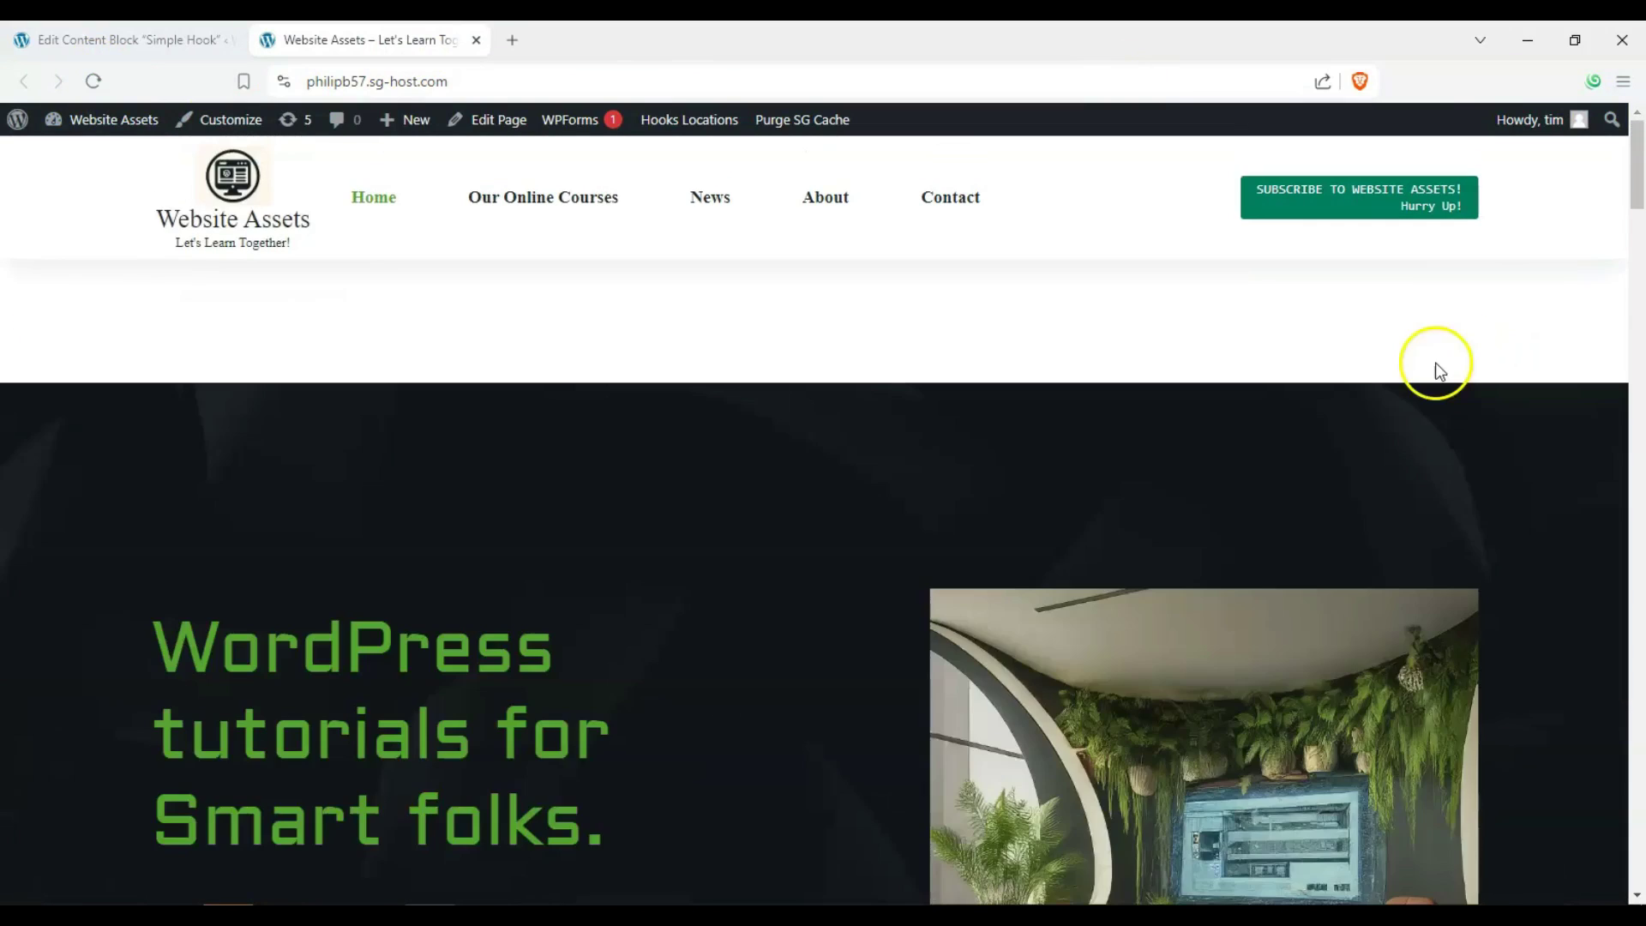
drag(1639, 210, 1639, 842)
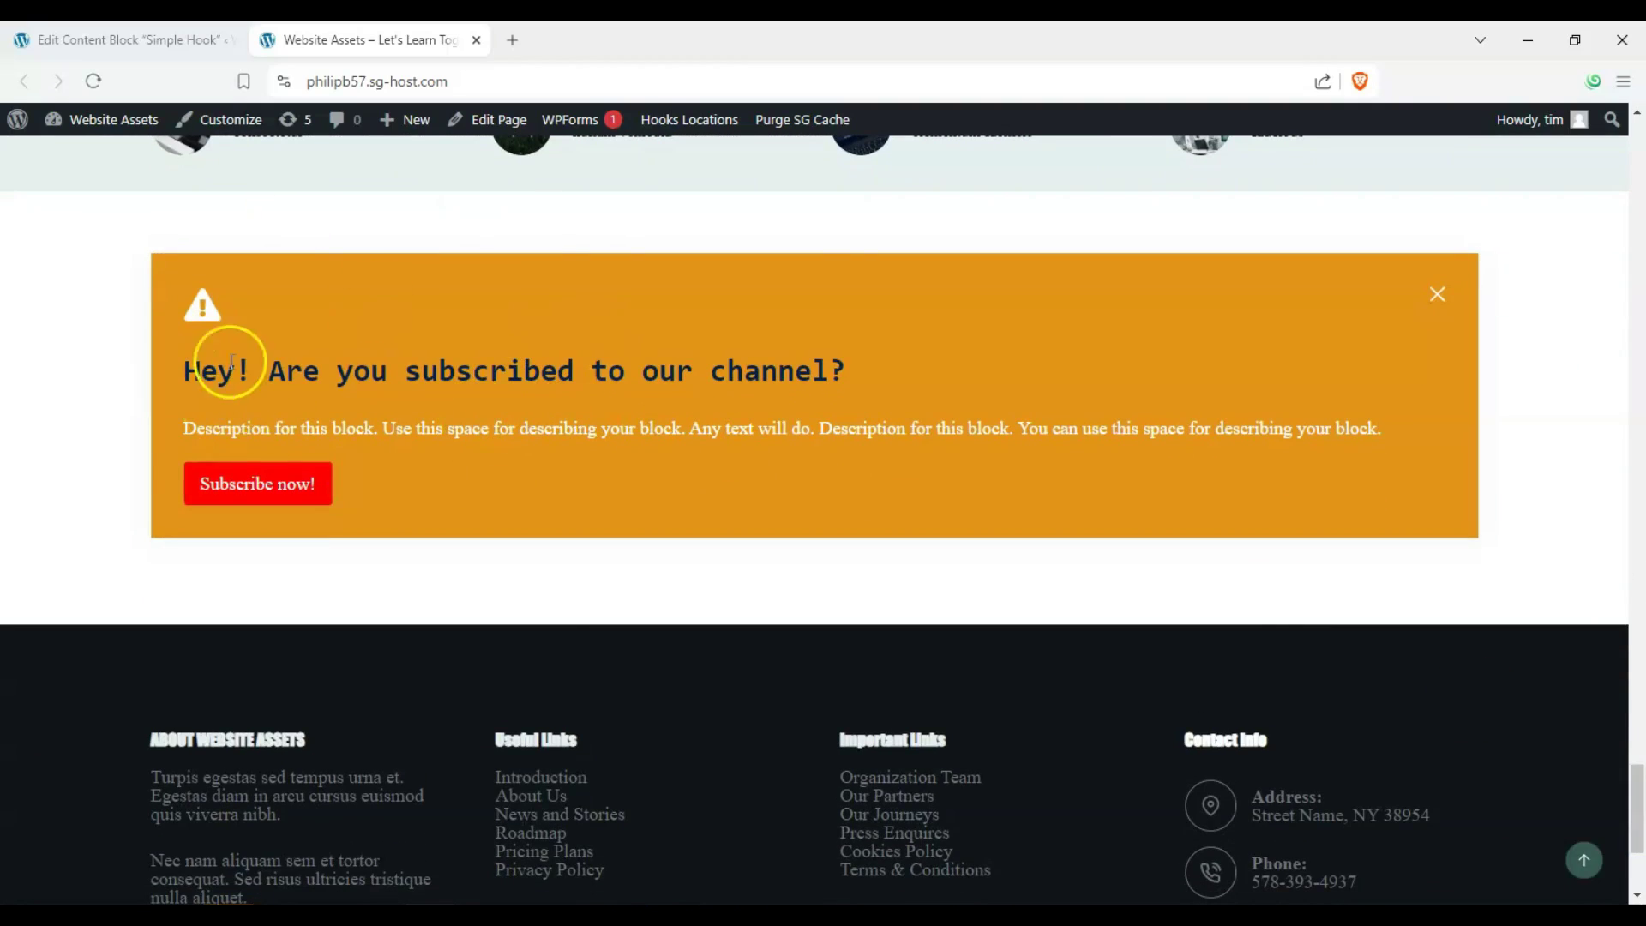
click(1437, 294)
drag(1637, 835, 1623, 46)
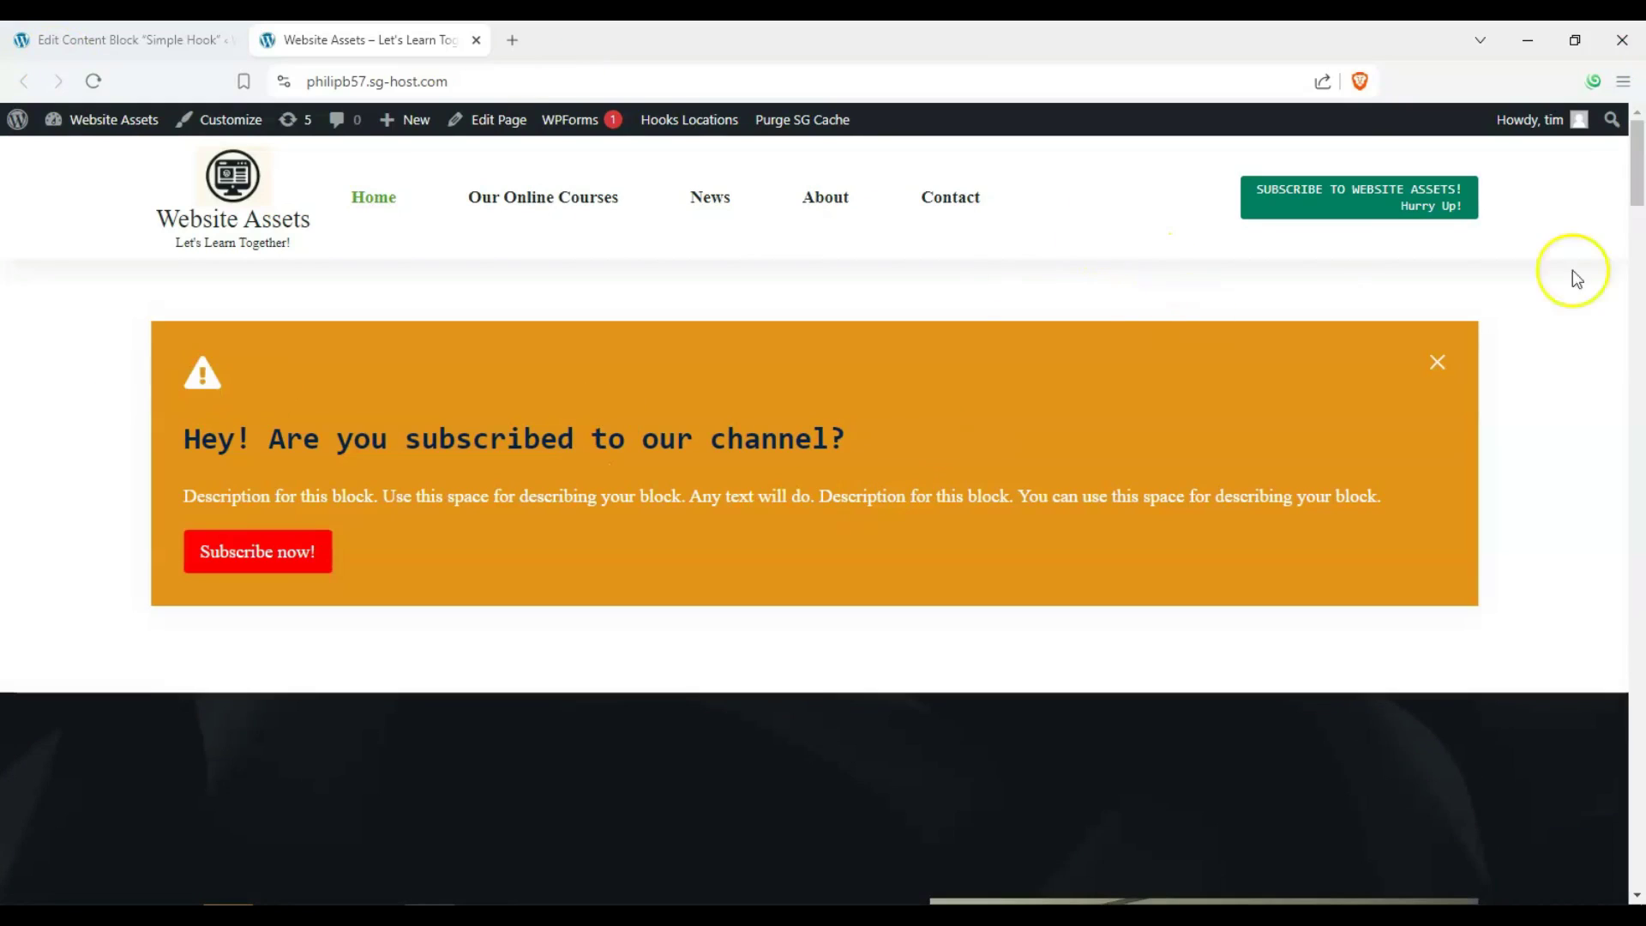
Scroll the homepage back to the top to view the notification under the header.
drag(1603, 269, 1639, 183)
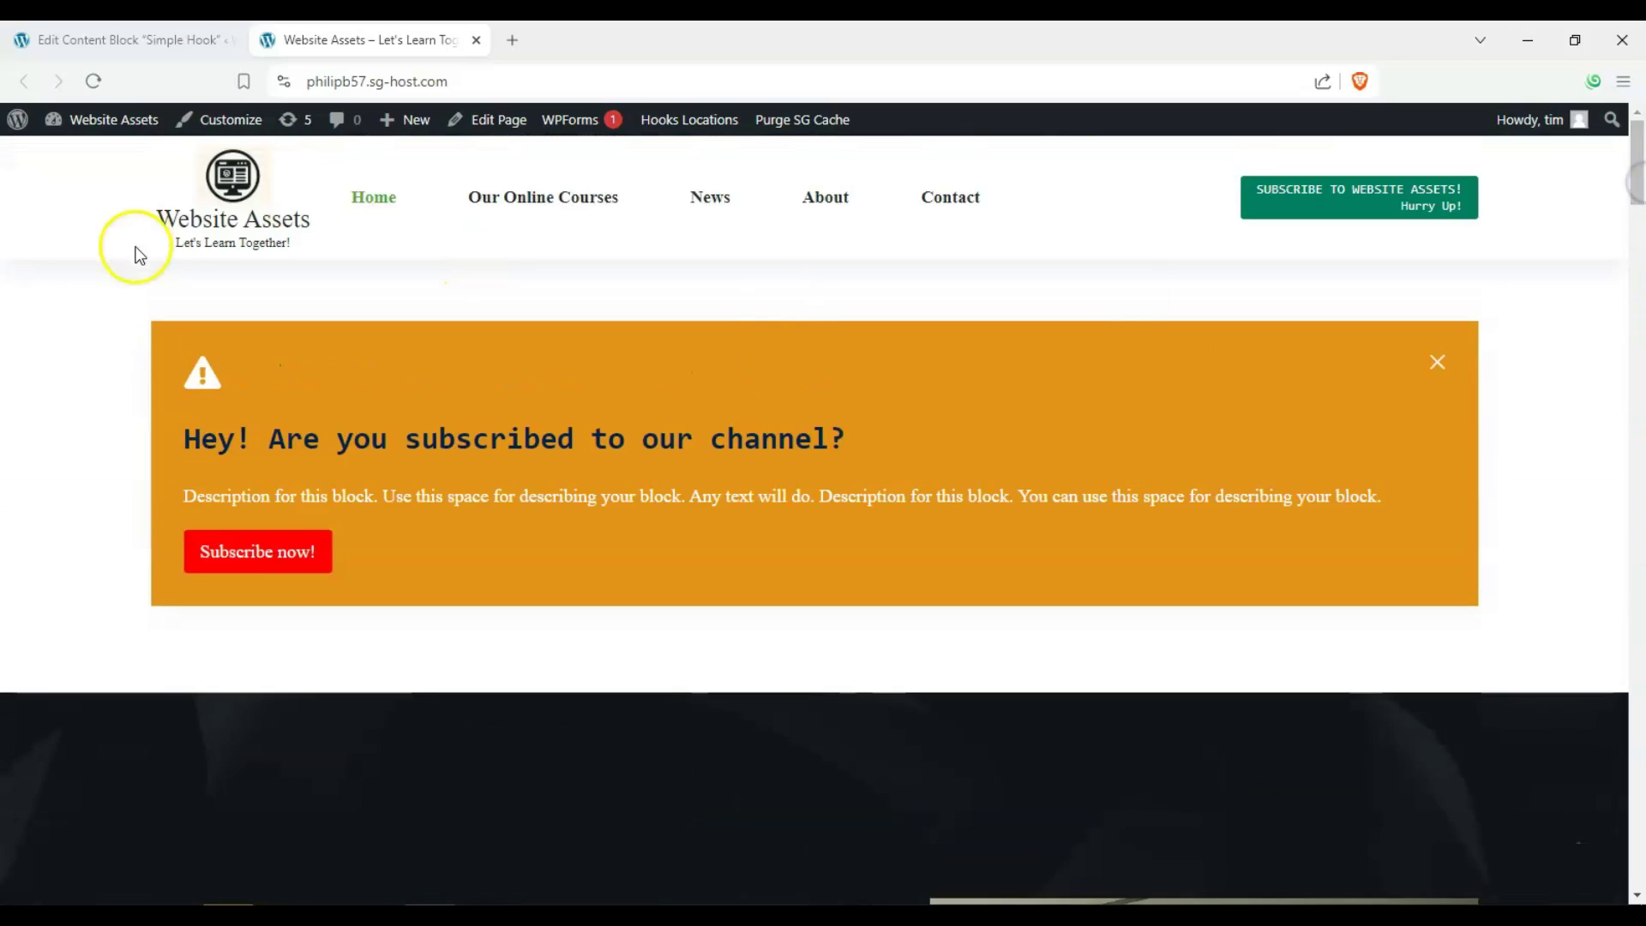